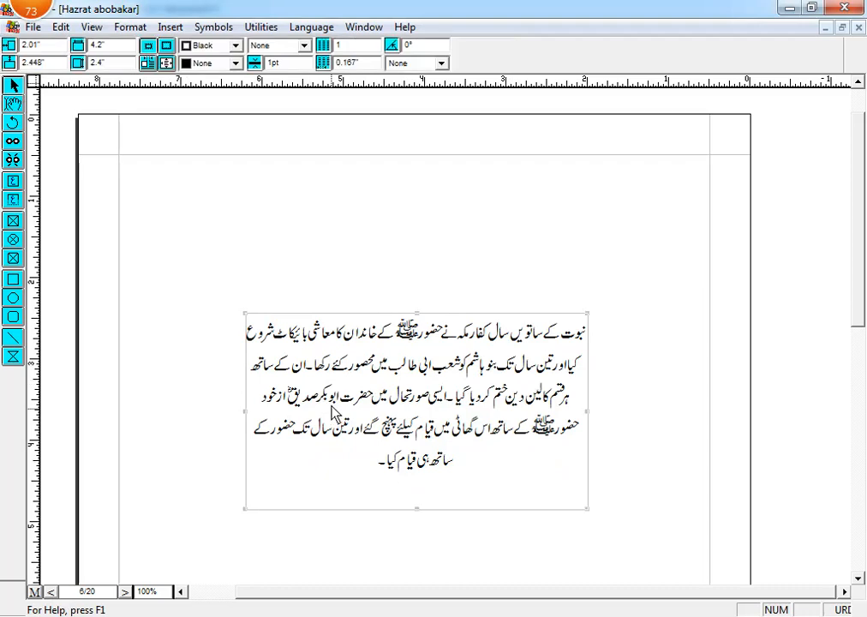
Step: Browse the Urdu text pages of the Hazrat abobakar document
{"action": "double_click", "coordinate": [95, 45]}
{"action": "key", "text": "Tab"}
{"action": "left_click", "coordinate": [126, 592]}
{"action": "left_click", "coordinate": [126, 592]}
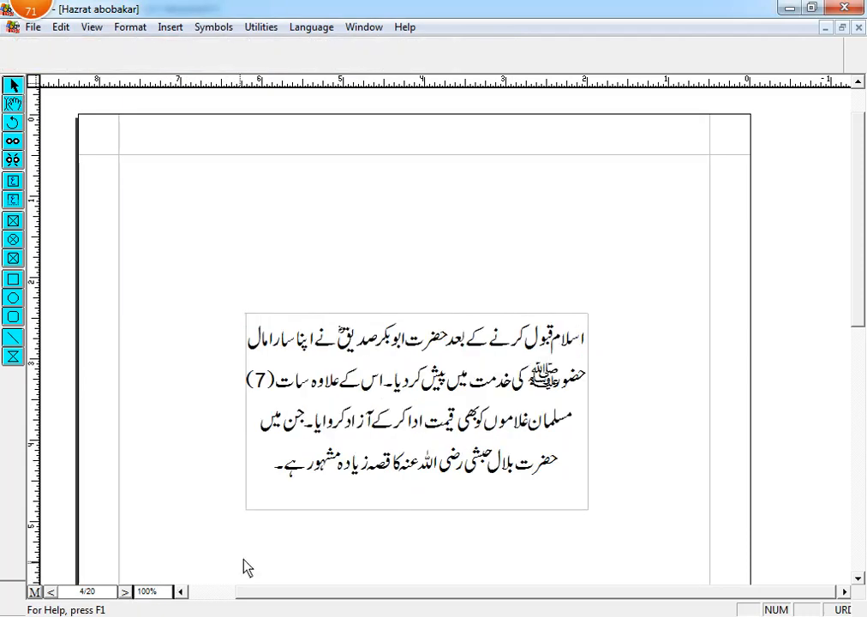
Step: Switch to CorelDRAW and examine the first slide's text and background rectangle on page 1 of cdr.cdr
{"action": "left_click", "coordinate": [337, 616]}
{"action": "left_click", "coordinate": [447, 539]}
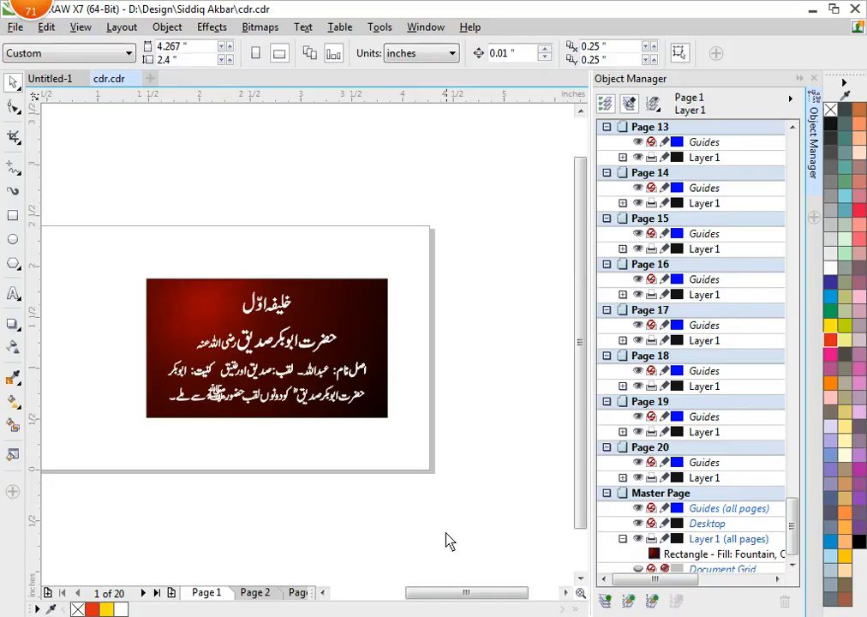
{"action": "scroll", "coordinate": [238, 304], "scroll_direction": "up", "scroll_amount": 2}
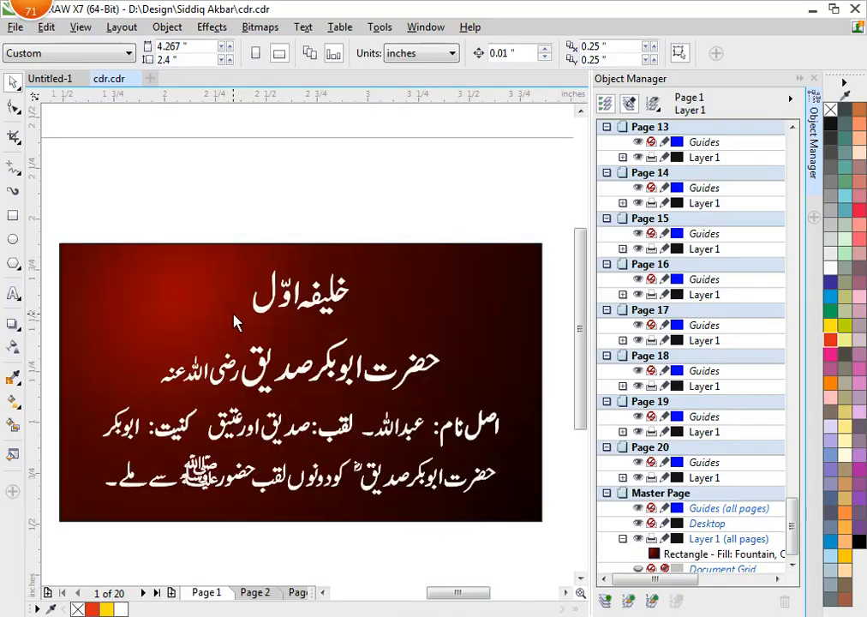
{"action": "left_click", "coordinate": [216, 292]}
{"action": "scroll", "coordinate": [305, 339], "scroll_direction": "down", "scroll_amount": 1}
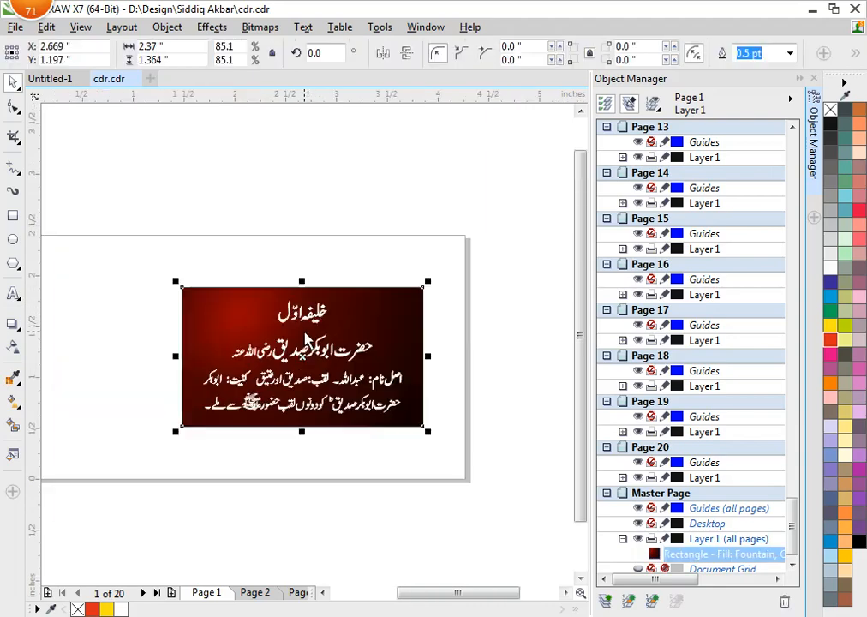
Step: Look through the first five pages of cdr.cdr to review the slide text over the shared background
{"action": "left_click", "coordinate": [143, 592]}
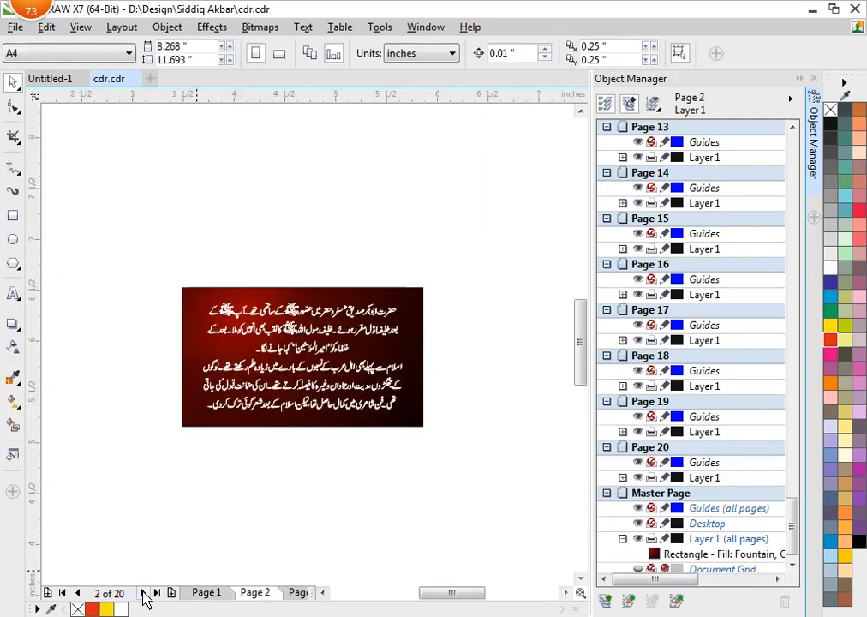
{"action": "left_click", "coordinate": [143, 592]}
{"action": "left_click", "coordinate": [143, 592]}
{"action": "left_click", "coordinate": [143, 592]}
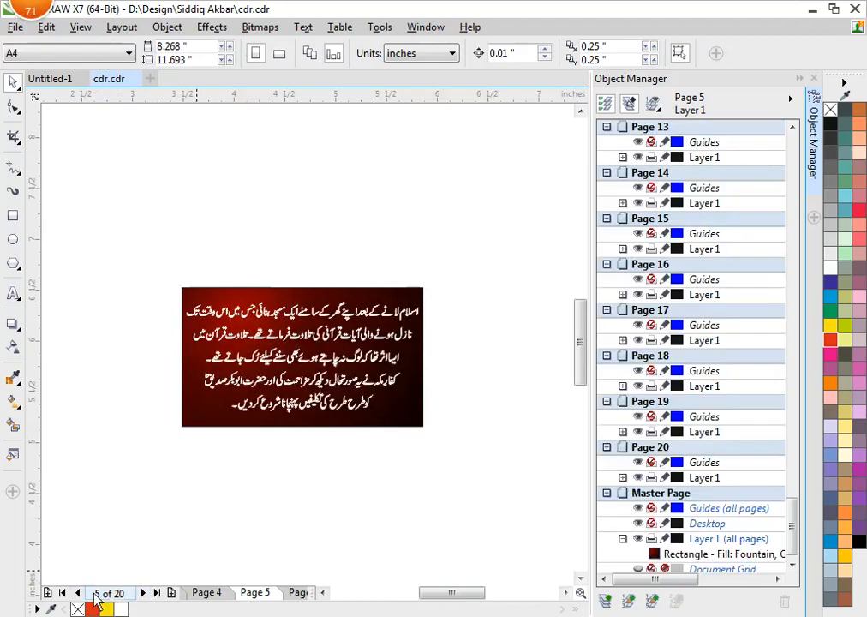
{"action": "left_click", "coordinate": [78, 593]}
{"action": "left_click", "coordinate": [77, 593]}
{"action": "left_click", "coordinate": [77, 593]}
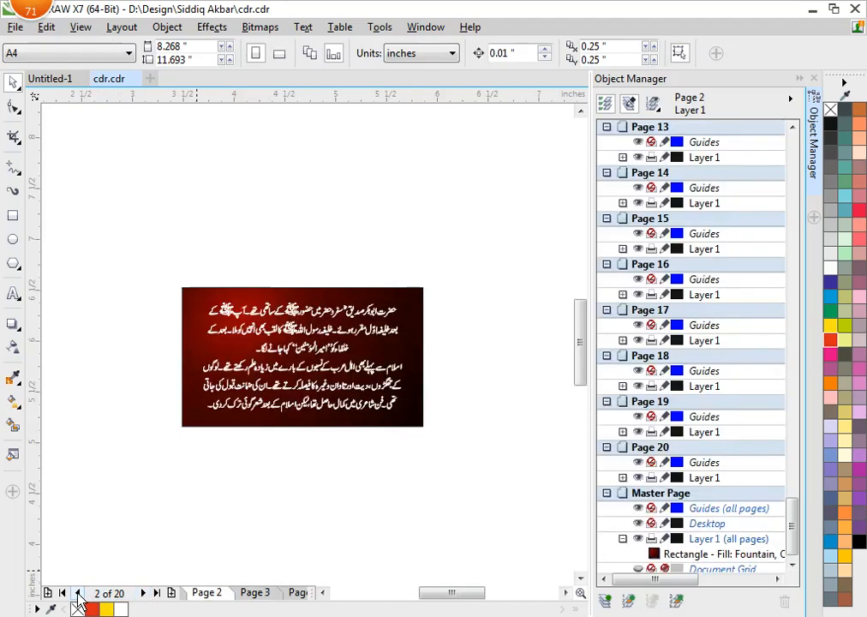
{"action": "left_click", "coordinate": [77, 593]}
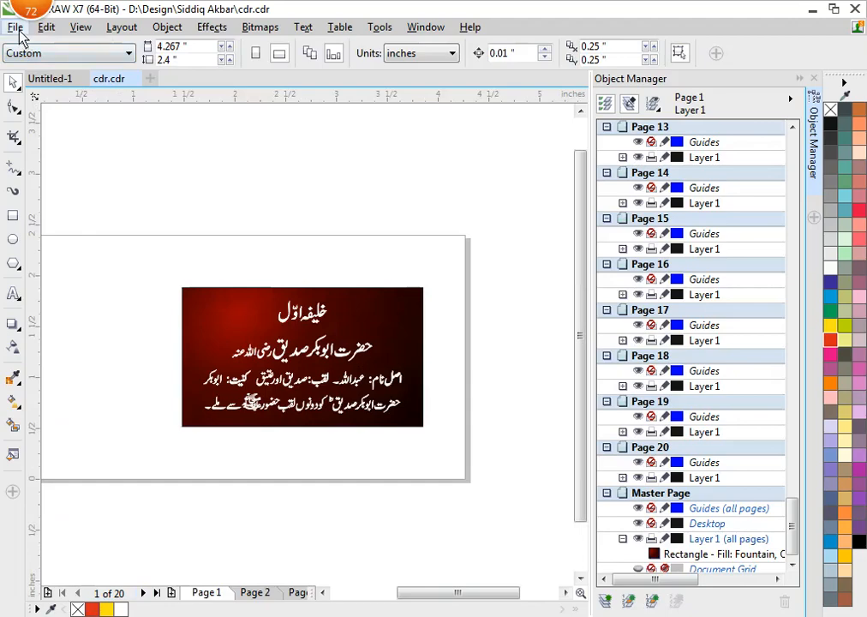
{"action": "left_click", "coordinate": [143, 593]}
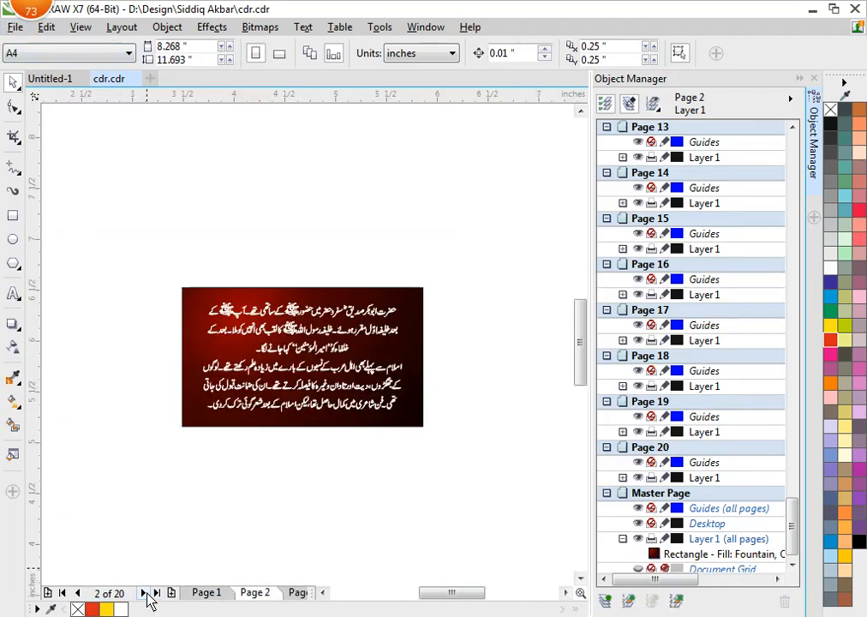
{"action": "left_click", "coordinate": [144, 594]}
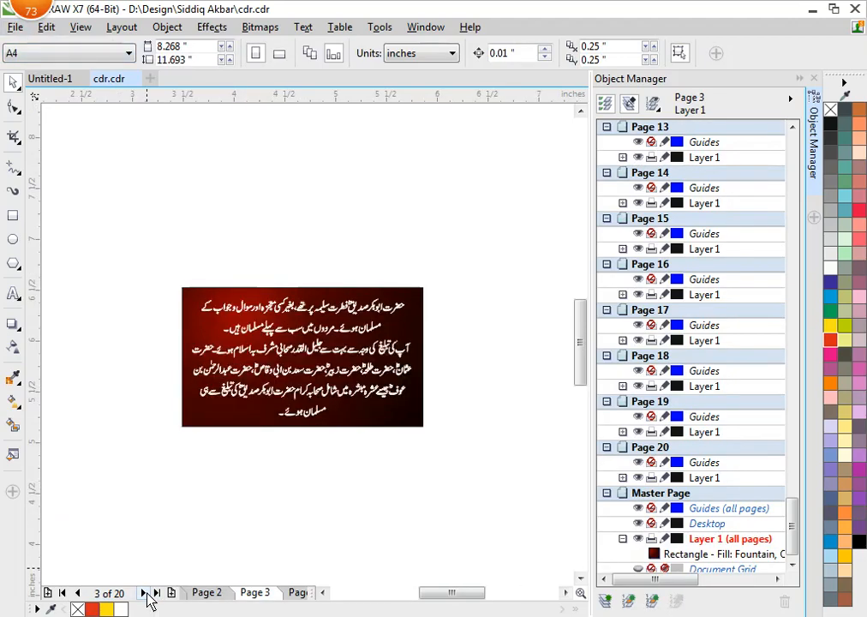
{"action": "left_click", "coordinate": [15, 26]}
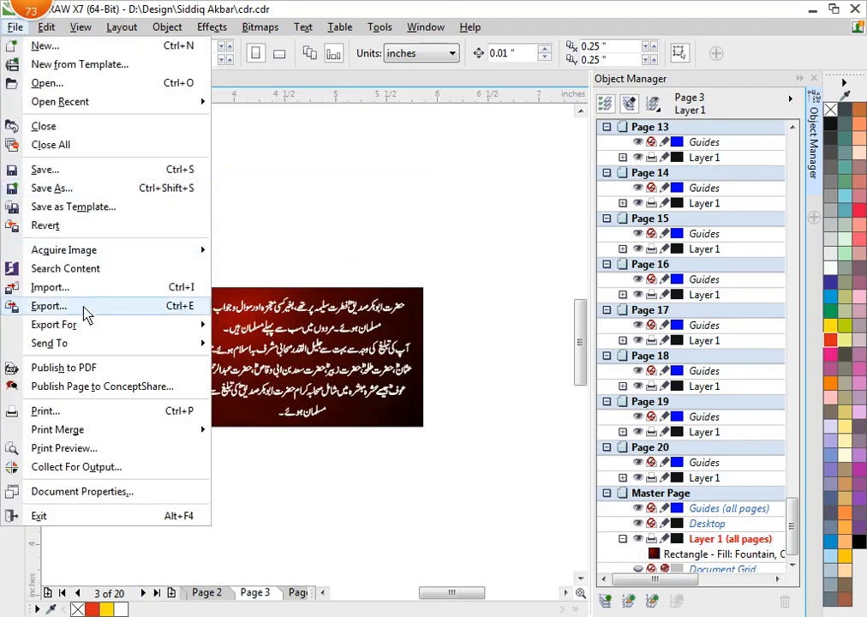
{"action": "mouse_move", "coordinate": [92, 331]}
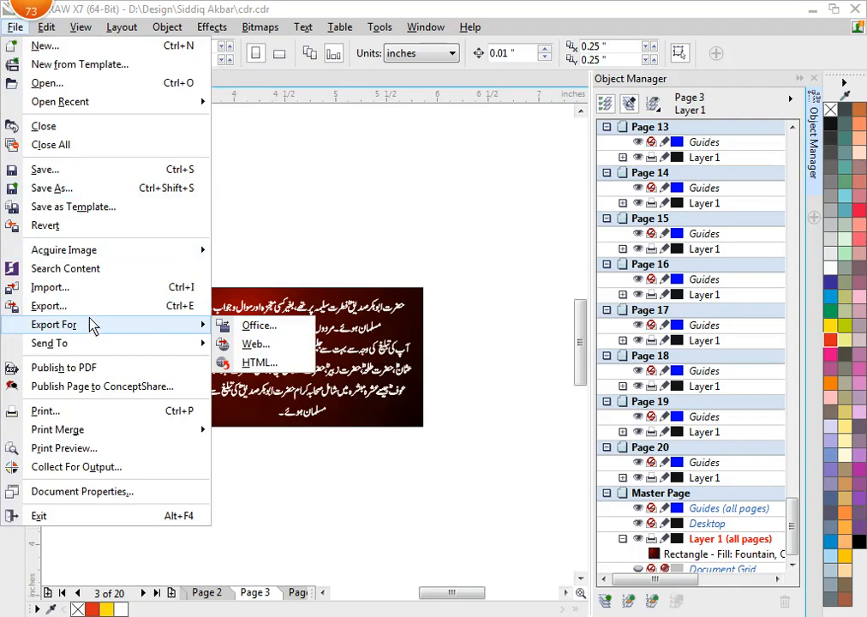
{"action": "left_click", "coordinate": [89, 305]}
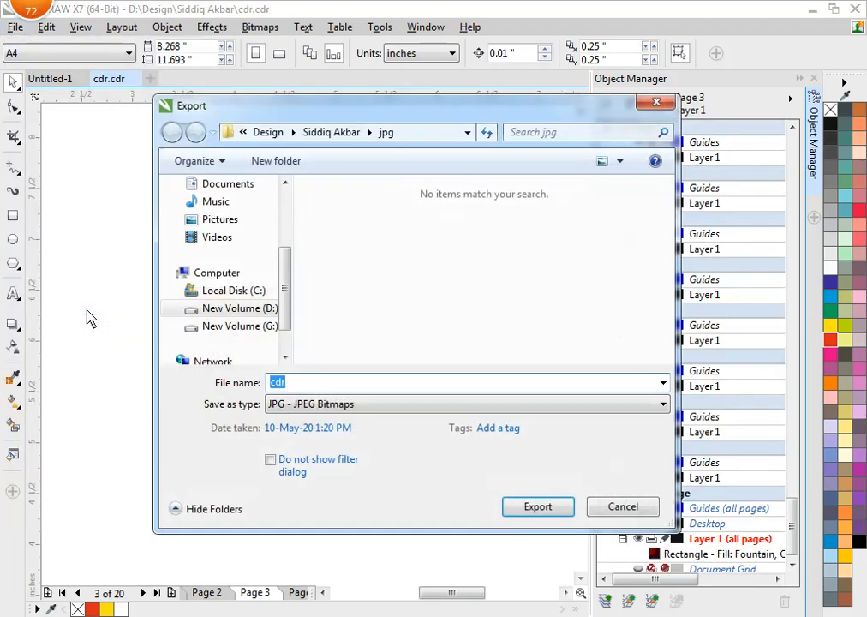
{"action": "left_click", "coordinate": [338, 411]}
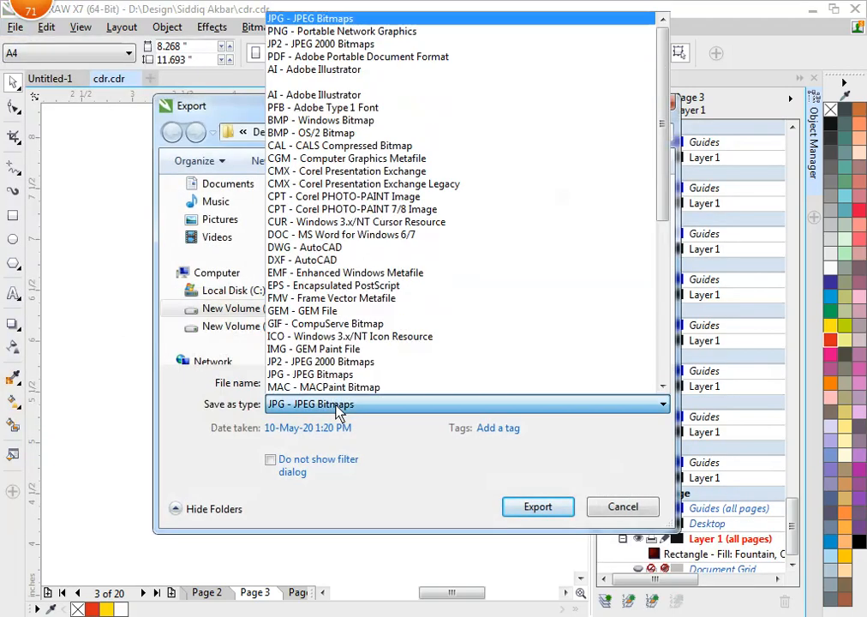
{"action": "left_click", "coordinate": [310, 413]}
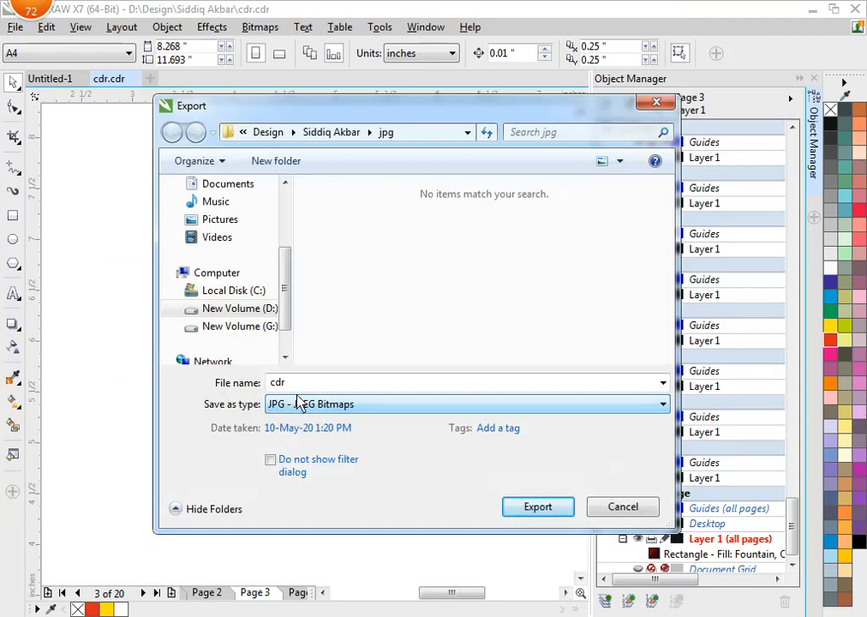
{"action": "left_click", "coordinate": [623, 507]}
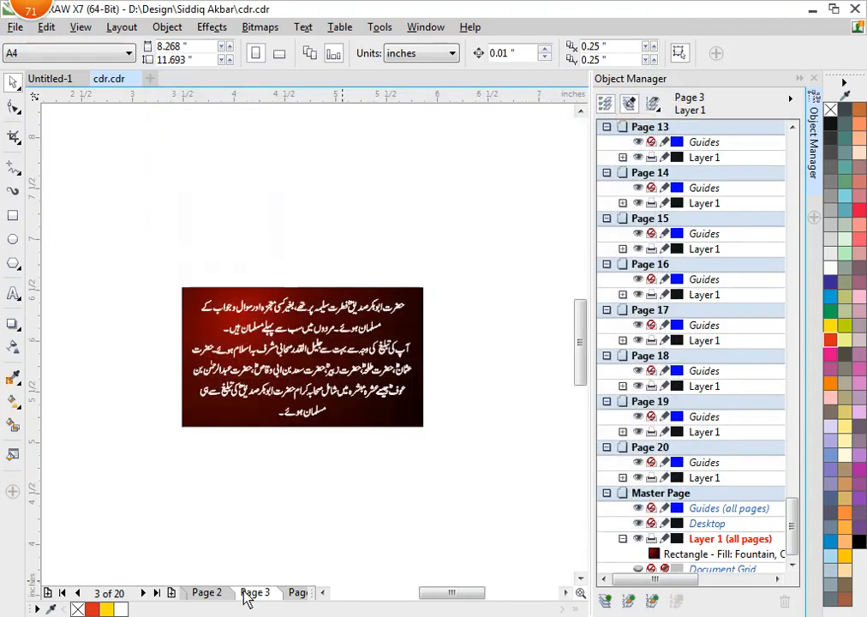
Step: Select the entire slide on page 1 and start exporting only the selection as a JPG named 001
{"action": "left_click", "coordinate": [63, 593]}
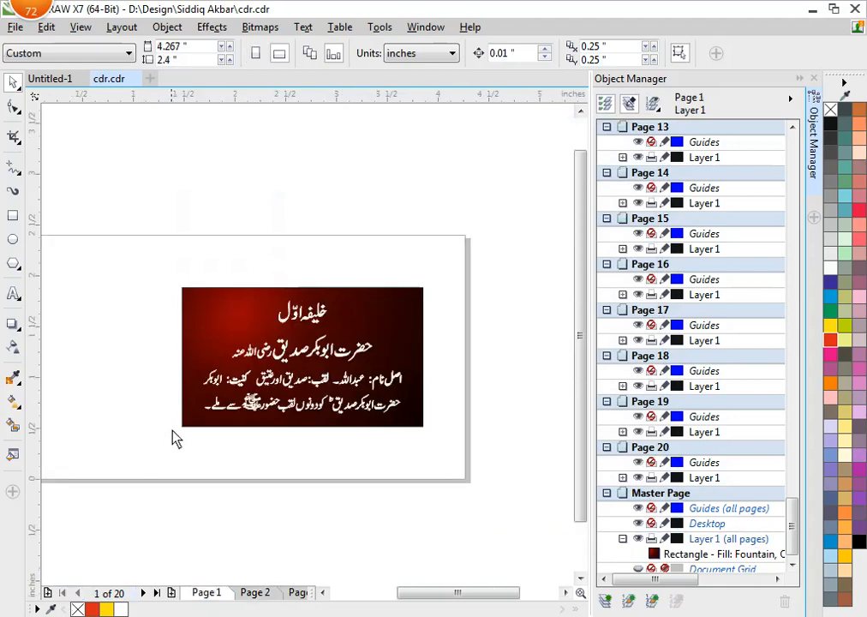
{"action": "left_click_drag", "start_coordinate": [126, 246], "coordinate": [563, 518]}
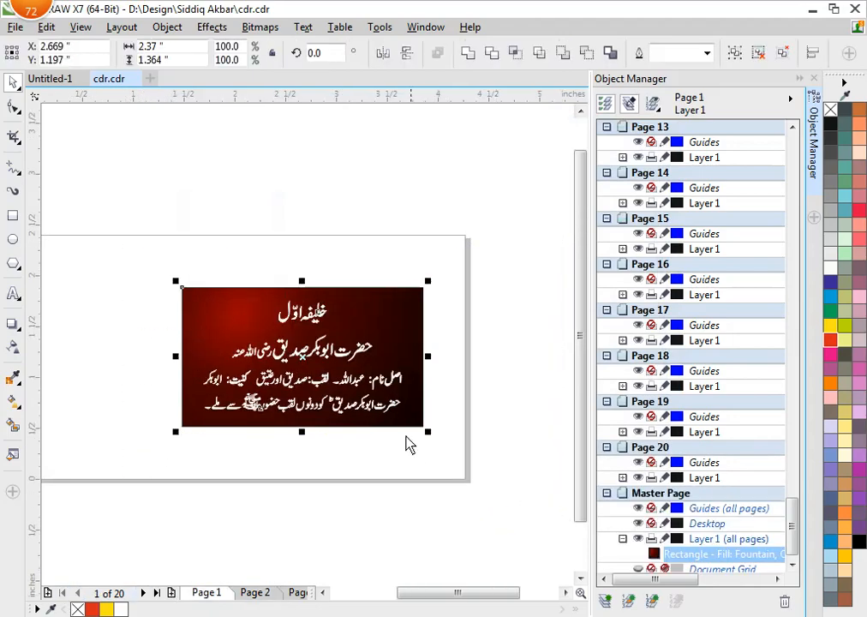
{"action": "right_click", "coordinate": [343, 347]}
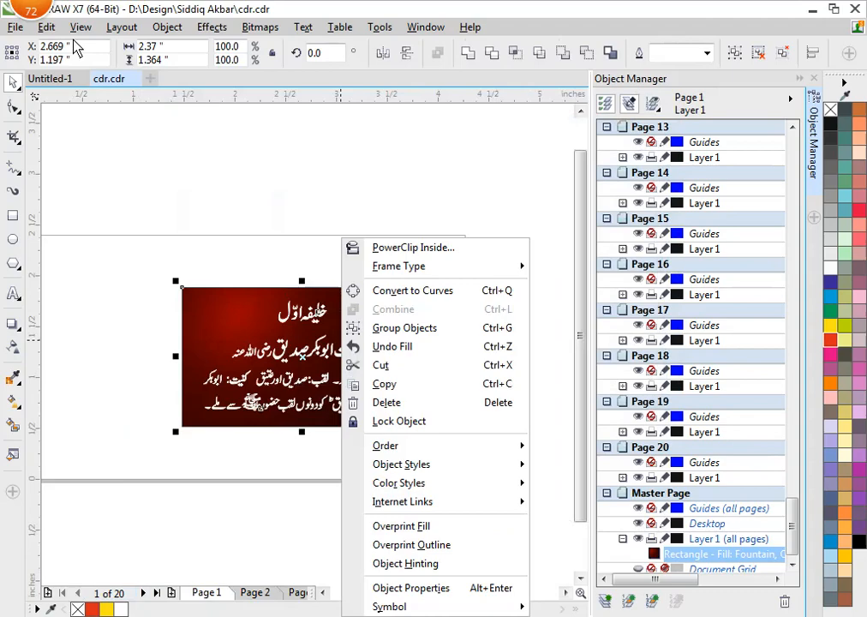
{"action": "left_click", "coordinate": [16, 26]}
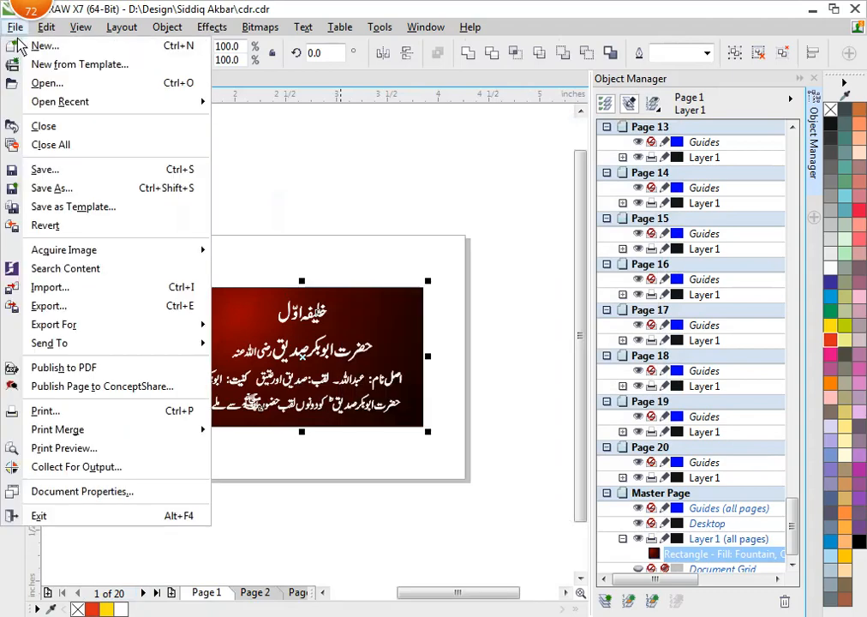
{"action": "left_click", "coordinate": [83, 310]}
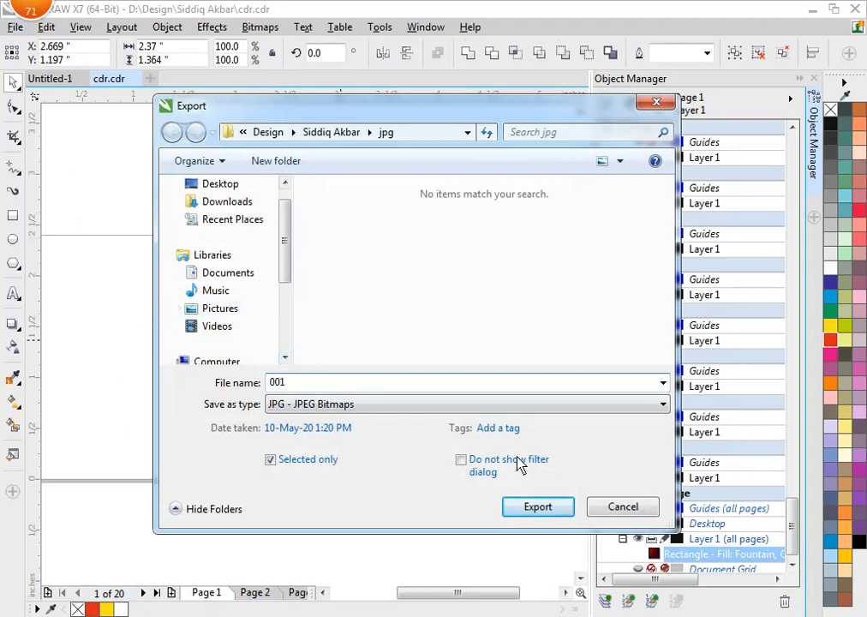
{"action": "left_click", "coordinate": [548, 513]}
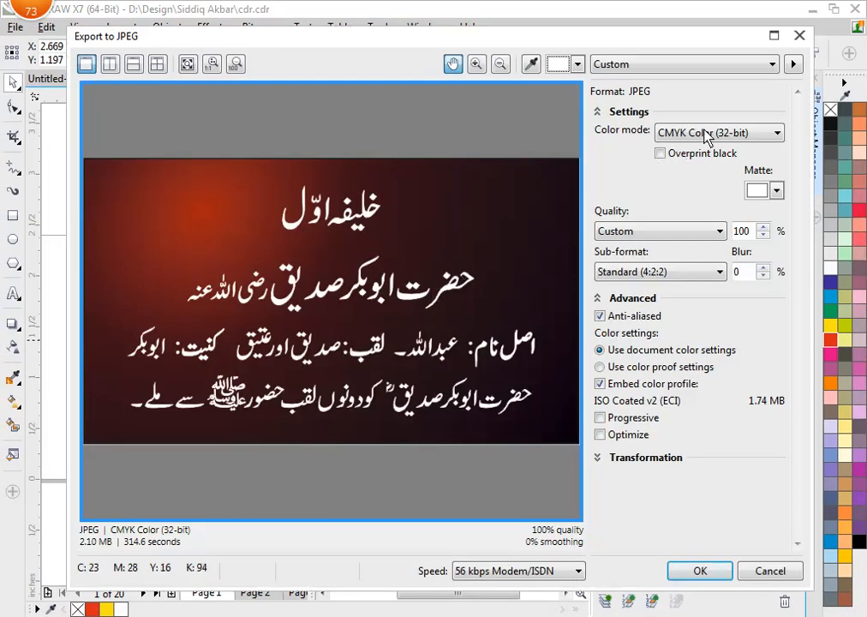
Step: Set the JPEG color mode to RGB Color (24-bit) and complete the export of slide 001
{"action": "left_click", "coordinate": [707, 135]}
{"action": "left_click", "coordinate": [711, 163]}
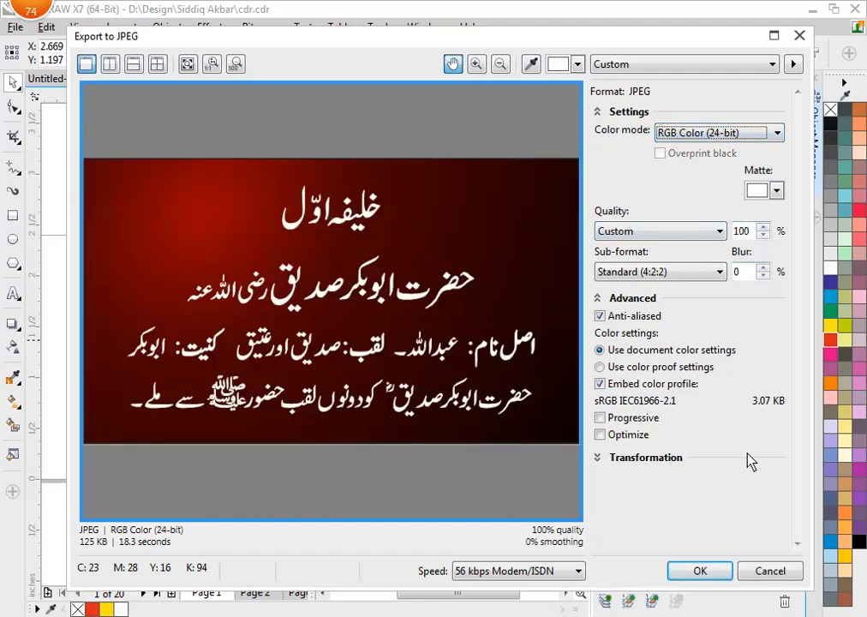
{"action": "left_click", "coordinate": [700, 571]}
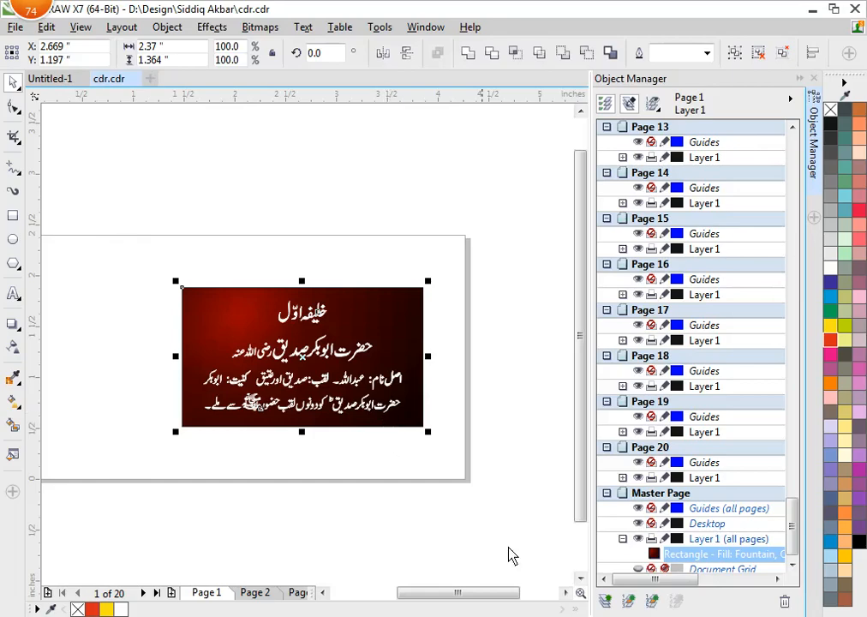
Step: Look through the slides from page 2 to page 12 and make more page names visible
{"action": "left_click", "coordinate": [143, 592]}
{"action": "left_click", "coordinate": [143, 592]}
{"action": "left_click", "coordinate": [143, 592]}
{"action": "left_click", "coordinate": [143, 592]}
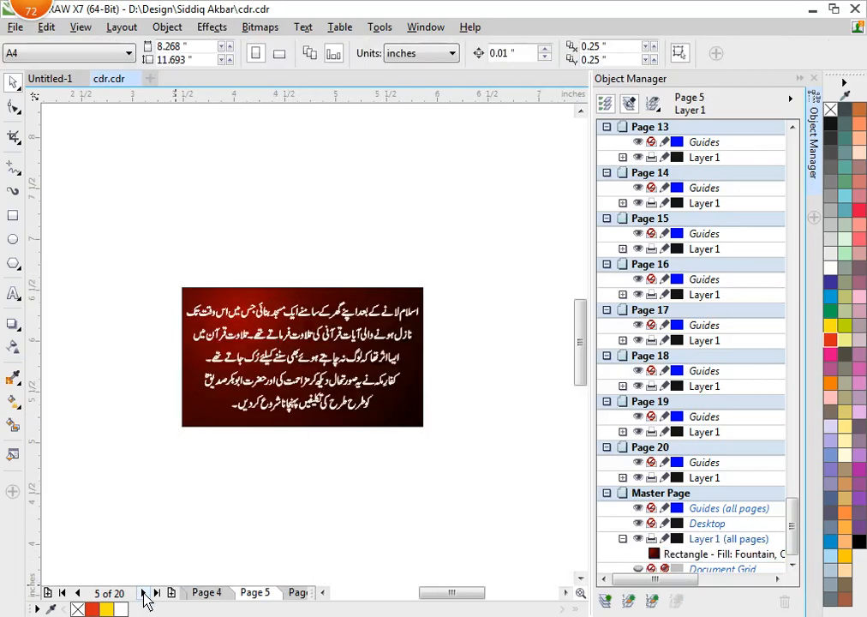
{"action": "left_click", "coordinate": [143, 592]}
{"action": "left_click", "coordinate": [143, 592]}
{"action": "left_click", "coordinate": [143, 592]}
{"action": "left_click", "coordinate": [143, 593]}
{"action": "left_click", "coordinate": [143, 592]}
{"action": "left_click", "coordinate": [144, 592]}
{"action": "left_click", "coordinate": [143, 592]}
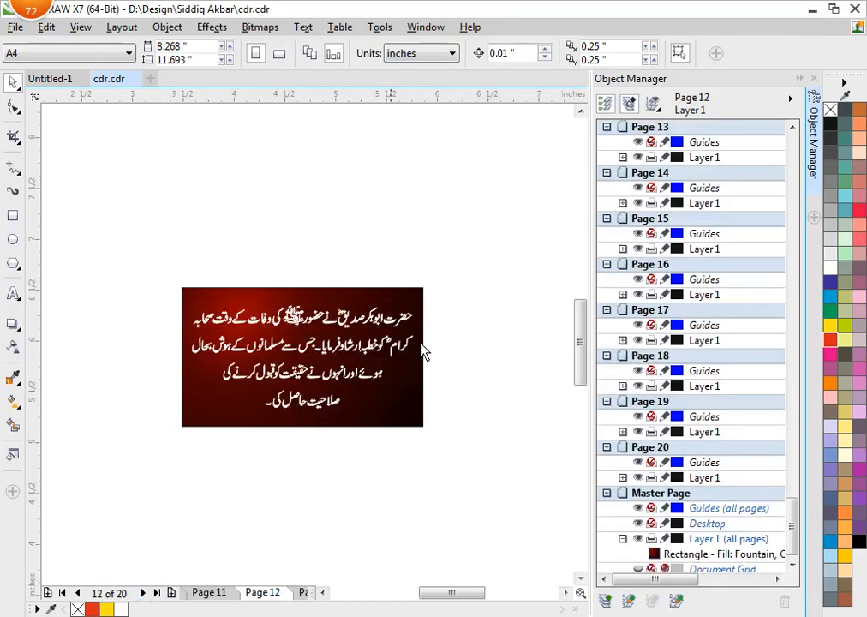
{"action": "left_click_drag", "start_coordinate": [314, 595], "coordinate": [494, 600]}
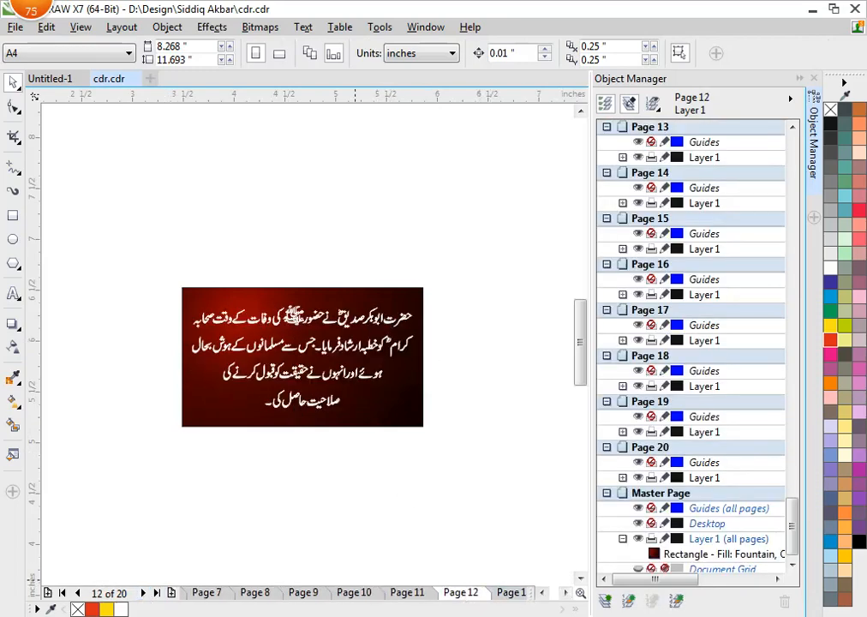
{"action": "left_click", "coordinate": [724, 615]}
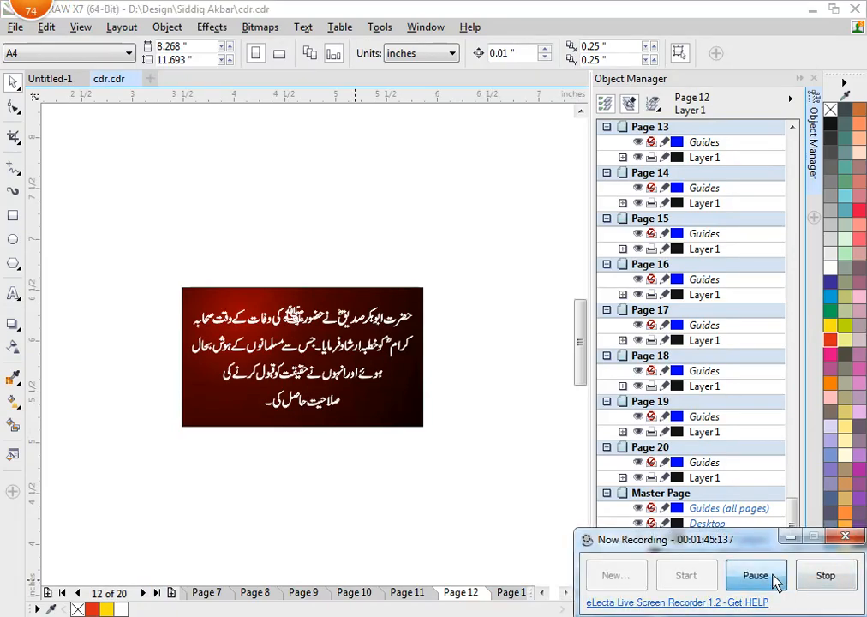
{"action": "left_click", "coordinate": [774, 580]}
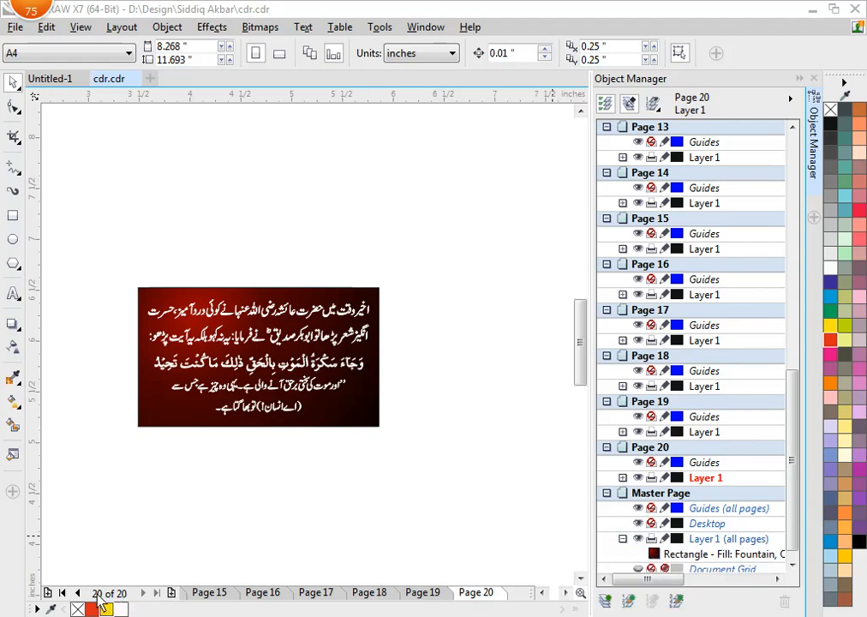
Step: Select the entire slide on page 20 and start exporting only the selection as a JPG named 020
{"action": "left_click_drag", "start_coordinate": [98, 265], "coordinate": [455, 520]}
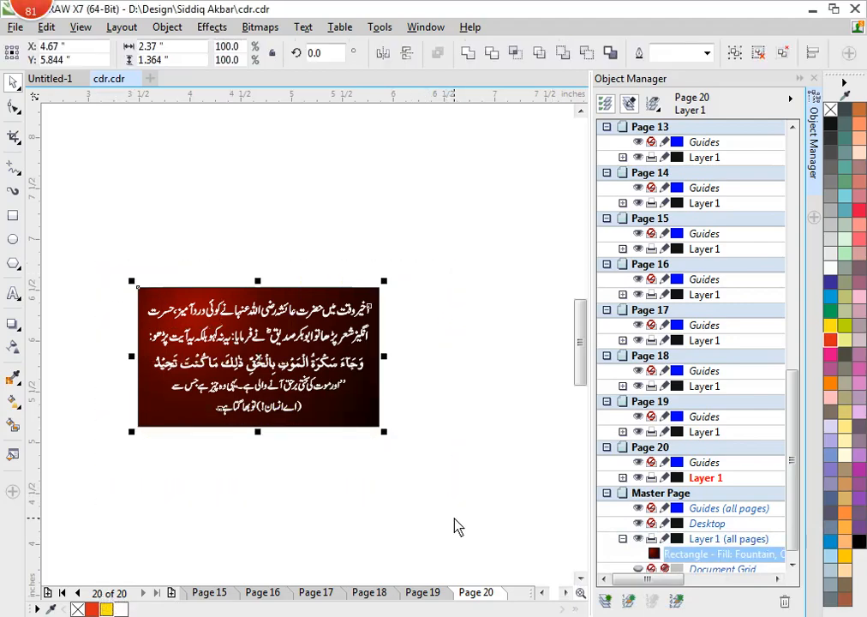
{"action": "key", "text": "ctrl+e"}
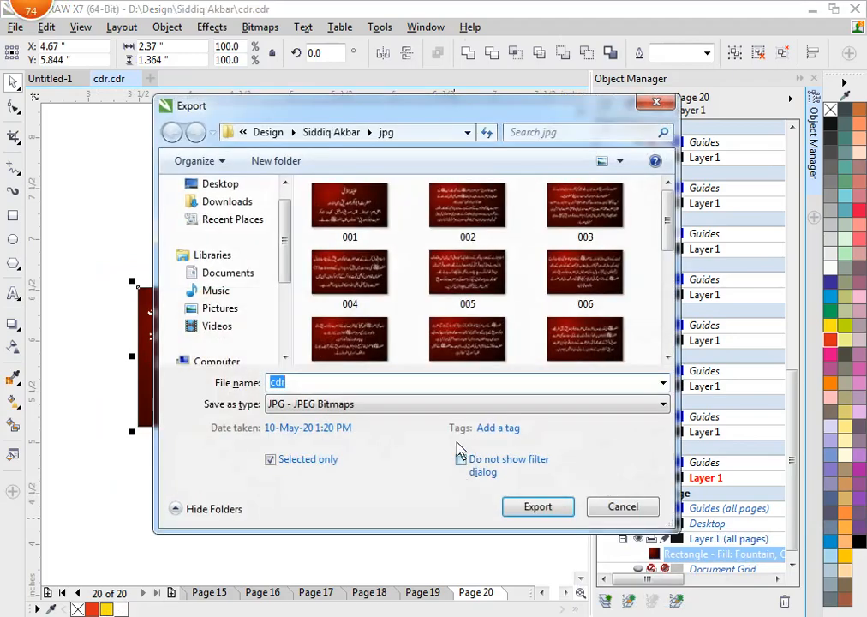
{"action": "type", "text": "020"}
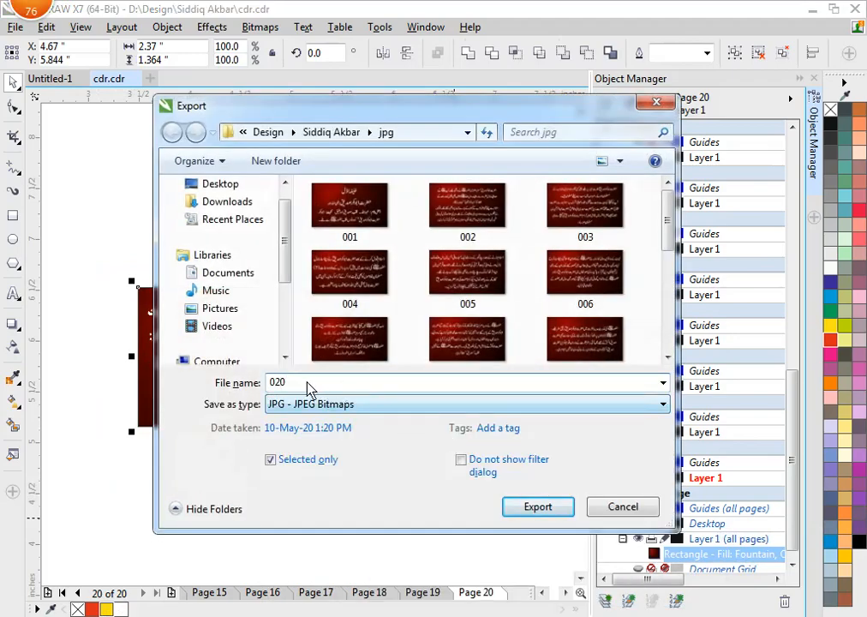
{"action": "scroll", "coordinate": [659, 257], "scroll_direction": "down", "scroll_amount": 5}
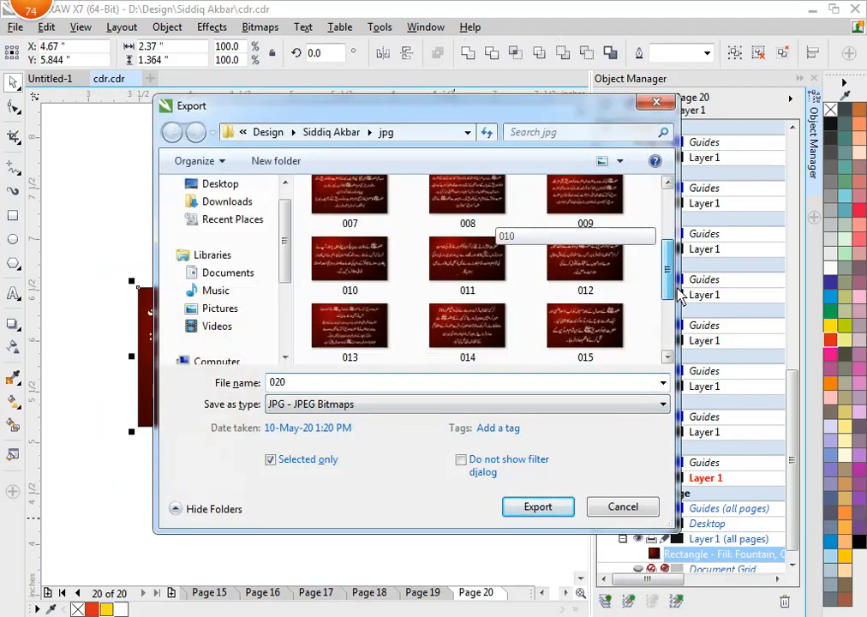
{"action": "left_click", "coordinate": [541, 508]}
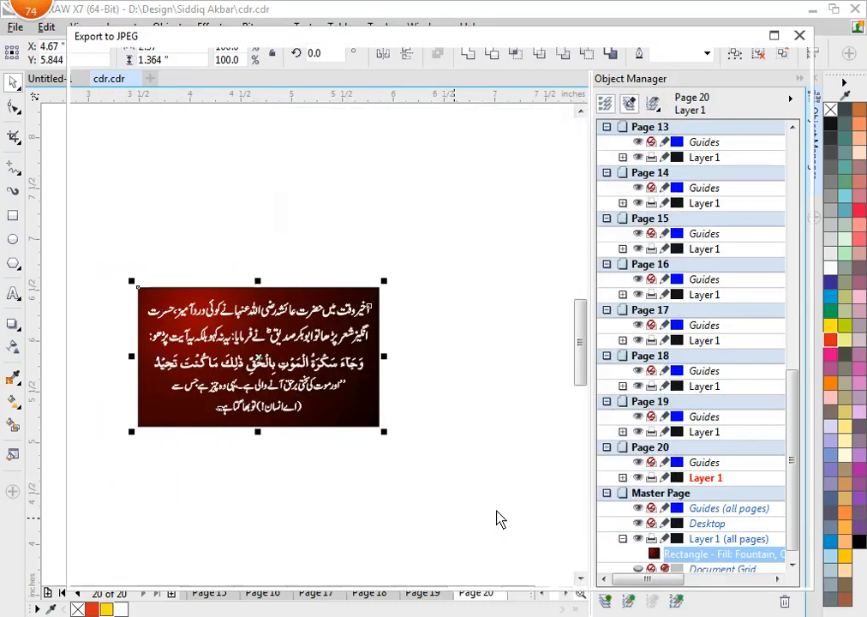
Step: Set the JPEG color mode to RGB Color (24-bit) and complete the export of slide 020
{"action": "left_click", "coordinate": [719, 133]}
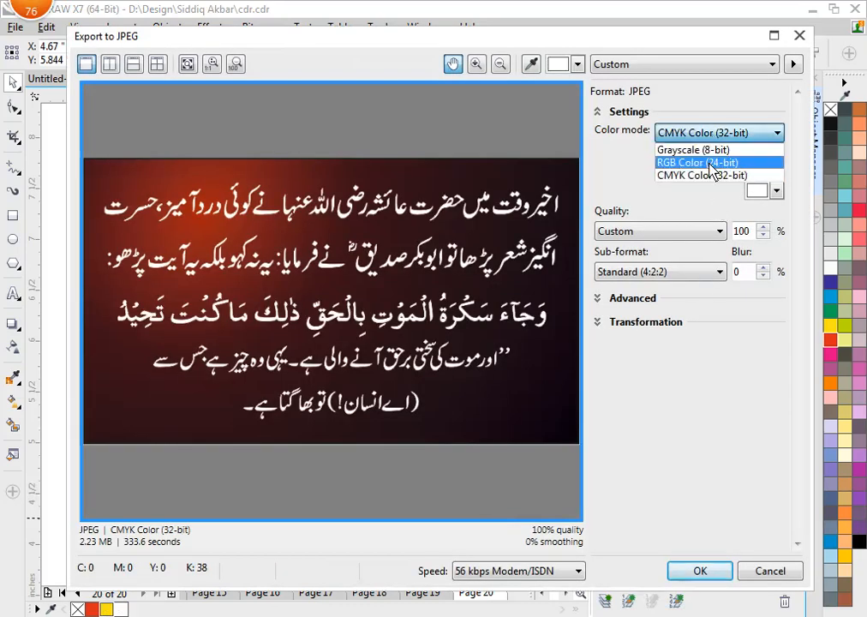
{"action": "left_click", "coordinate": [712, 161]}
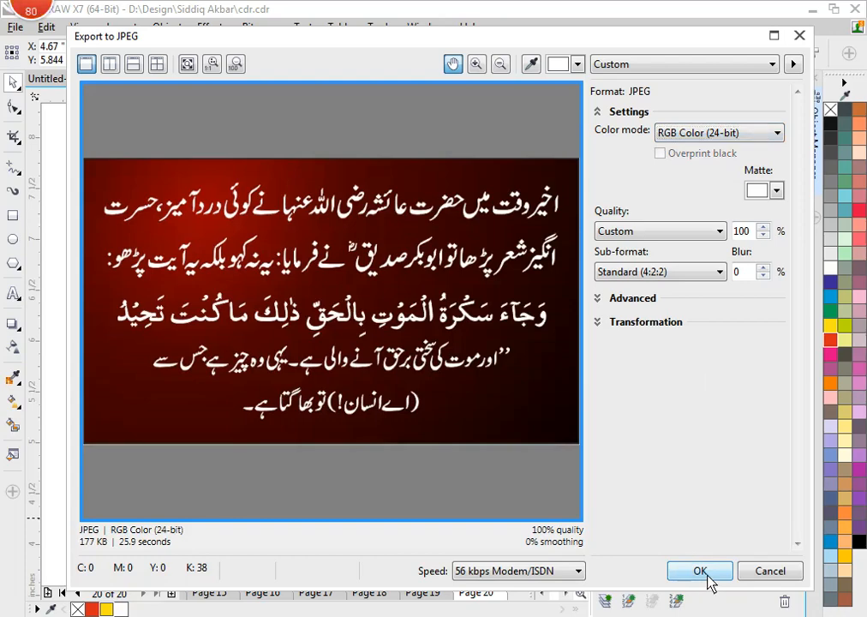
{"action": "left_click", "coordinate": [698, 572]}
Step: Deselect the slide and close CorelDRAW, saving the changes to cdr
{"action": "left_click", "coordinate": [479, 467]}
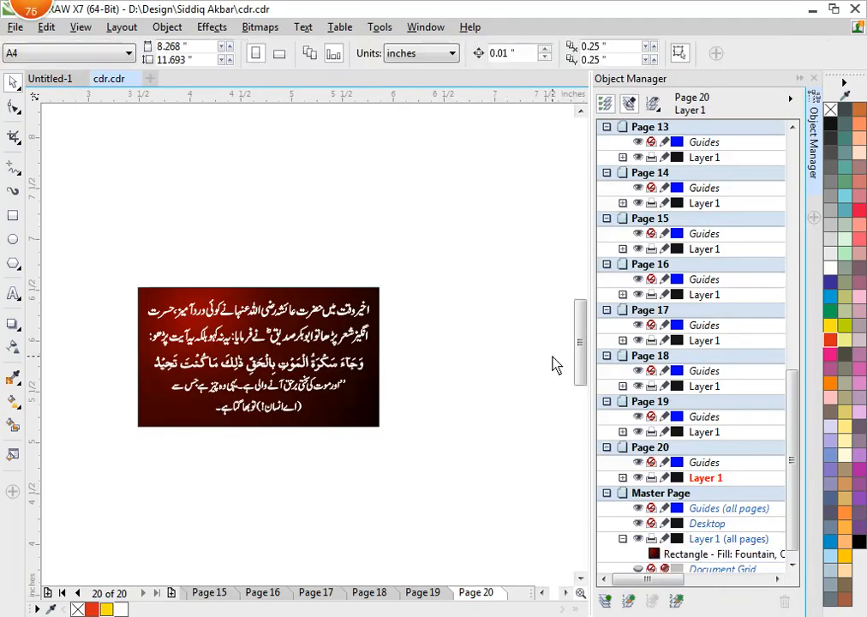
{"action": "left_click", "coordinate": [856, 11]}
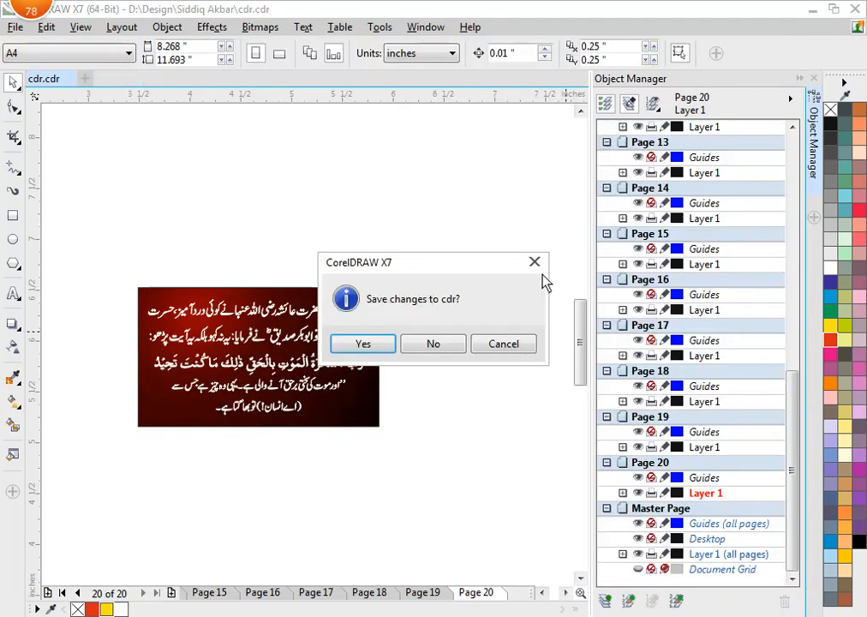
{"action": "left_click", "coordinate": [381, 347]}
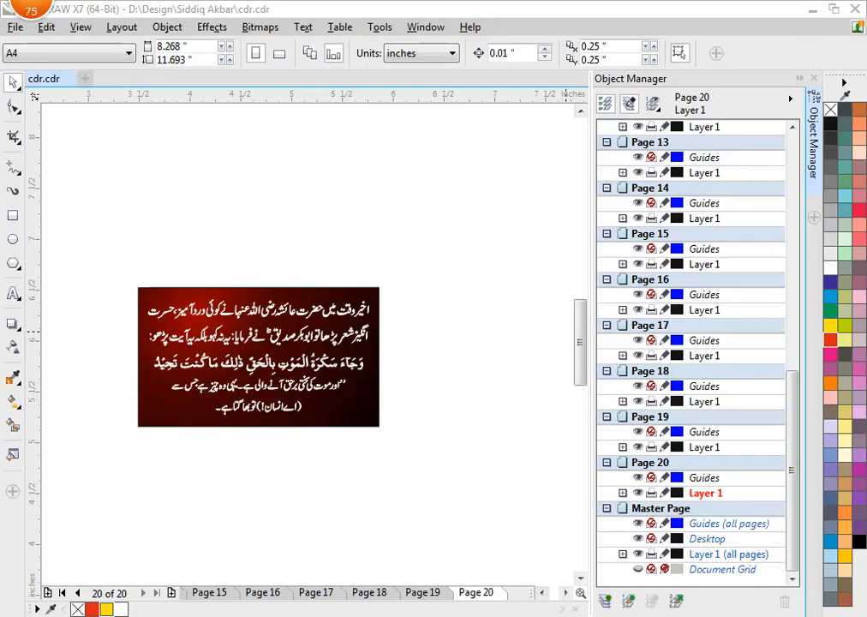
Step: Switch to ProShow Producer and close the running Inpage window
{"action": "key", "text": "alt+Tab"}
{"action": "key", "text": "alt+Tab"}
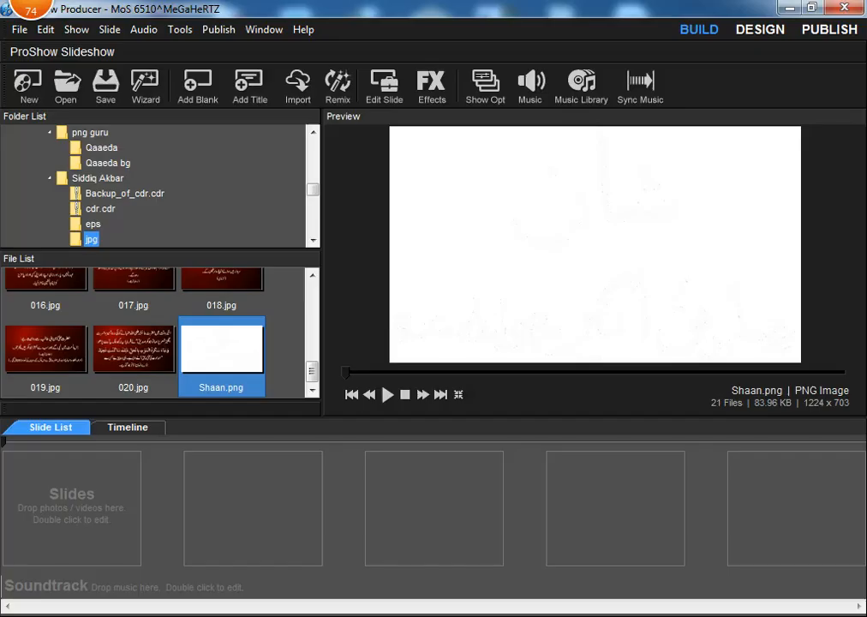
{"action": "right_click", "coordinate": [285, 616]}
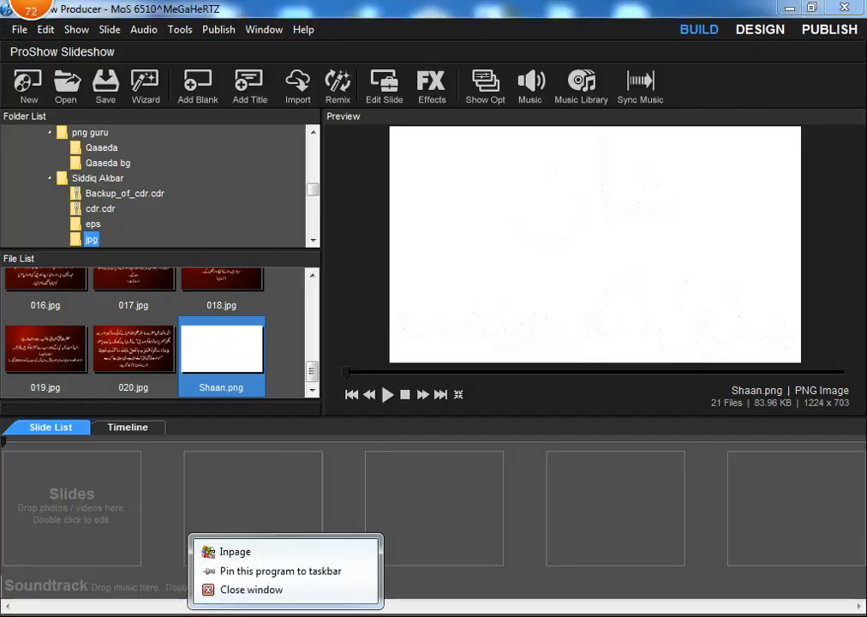
{"action": "left_click", "coordinate": [263, 598]}
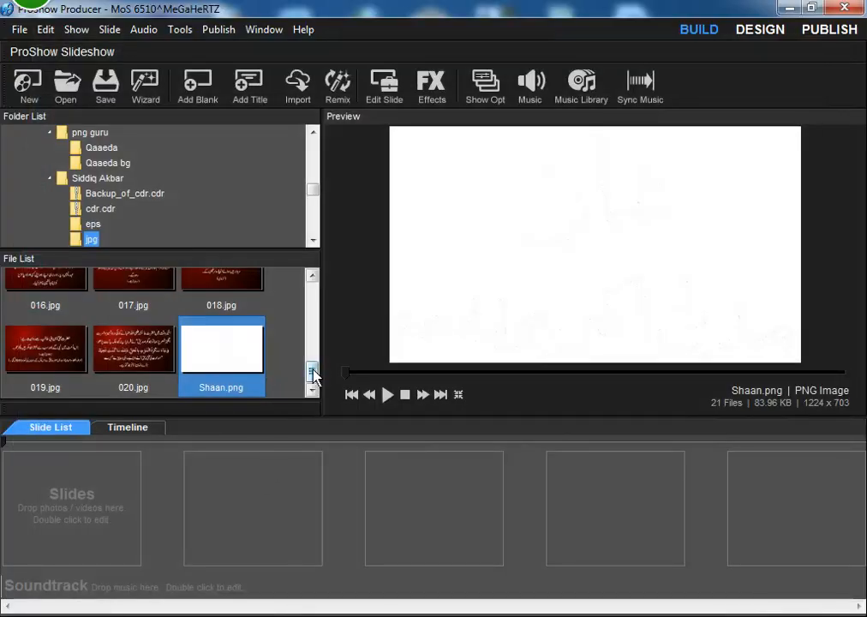
Step: Select the images 001.jpg through 020.jpg in the jpg folder, leaving out Shaan.png, and add them to the slide list in numerical order
{"action": "left_click_drag", "start_coordinate": [313, 374], "coordinate": [318, 295]}
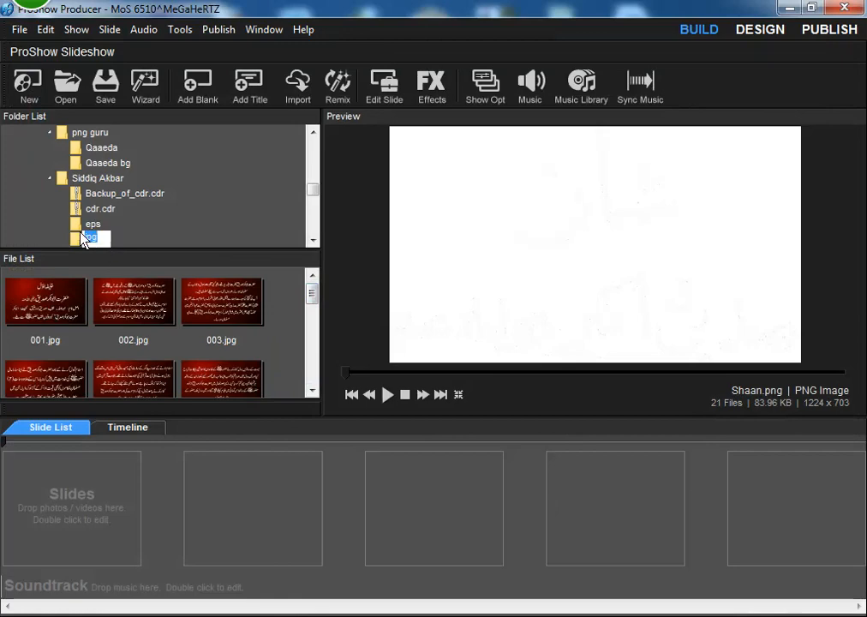
{"action": "key", "text": "Escape"}
{"action": "left_click", "coordinate": [132, 299]}
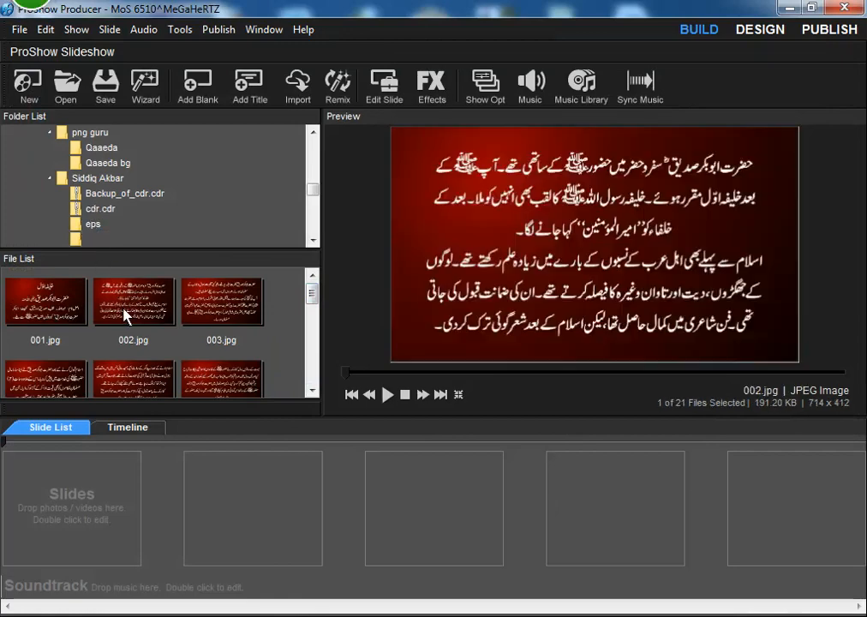
{"action": "left_click", "coordinate": [43, 315]}
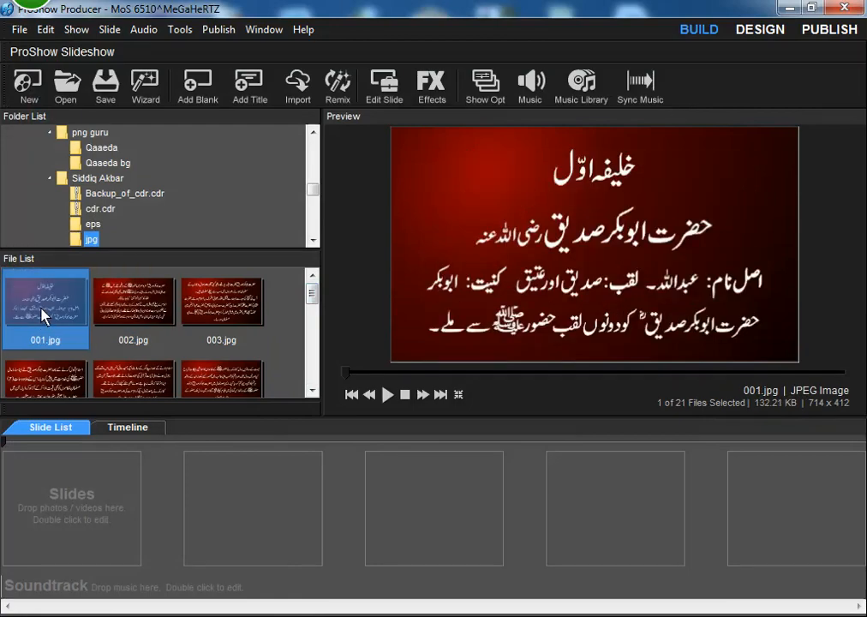
{"action": "left_click", "coordinate": [130, 305], "text": "shift"}
{"action": "left_click", "coordinate": [206, 306], "text": "shift"}
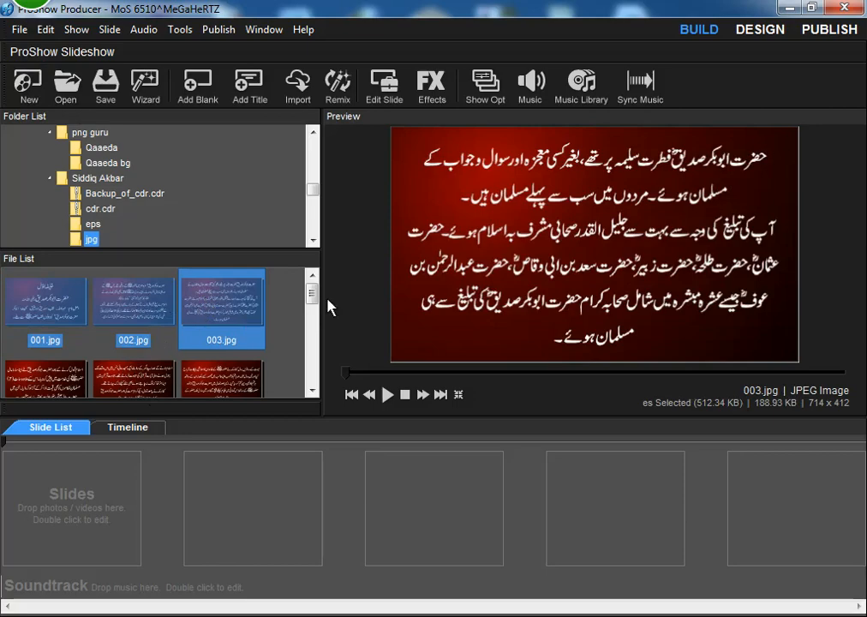
{"action": "mouse_move", "coordinate": [313, 300]}
{"action": "left_mouse_down"}
{"action": "mouse_move", "coordinate": [313, 323]}
{"action": "mouse_move", "coordinate": [315, 309]}
{"action": "mouse_move", "coordinate": [300, 297]}
{"action": "left_mouse_up"}
{"action": "left_click", "coordinate": [155, 379], "text": "shift"}
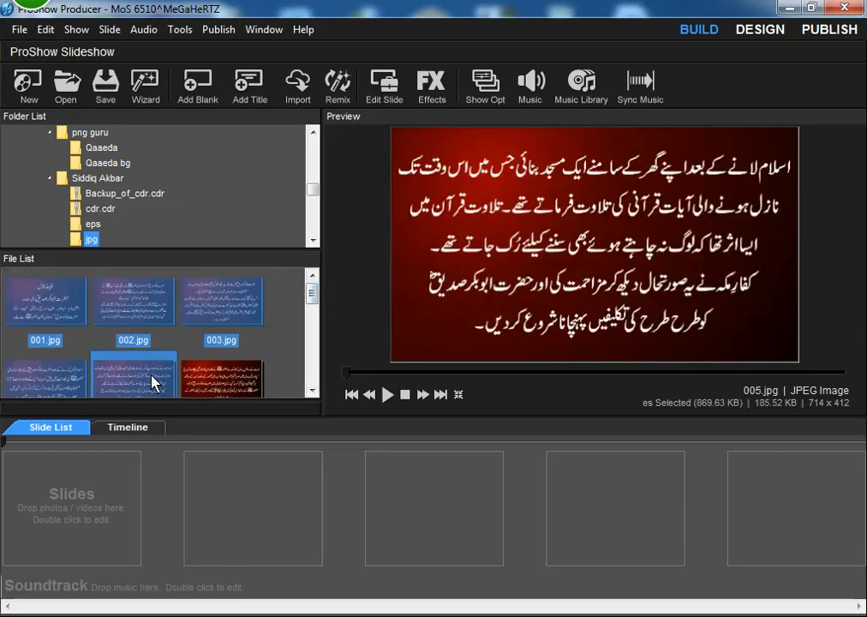
{"action": "left_click", "coordinate": [262, 370], "text": "shift"}
{"action": "left_click_drag", "start_coordinate": [311, 300], "coordinate": [313, 327]}
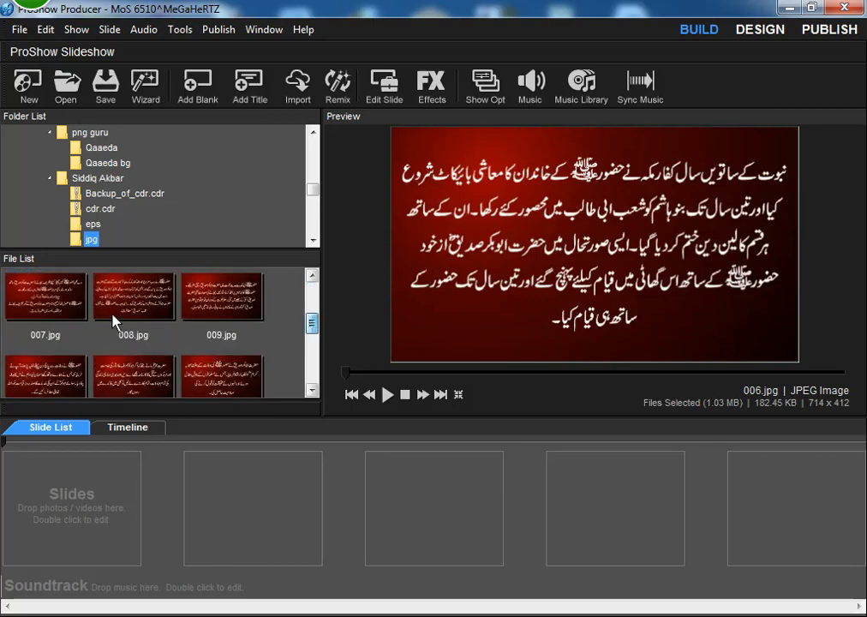
{"action": "left_click", "coordinate": [86, 304], "text": "shift"}
{"action": "left_click", "coordinate": [137, 301], "text": "shift"}
{"action": "left_click", "coordinate": [227, 304], "text": "shift"}
{"action": "left_click", "coordinate": [45, 377], "text": "shift"}
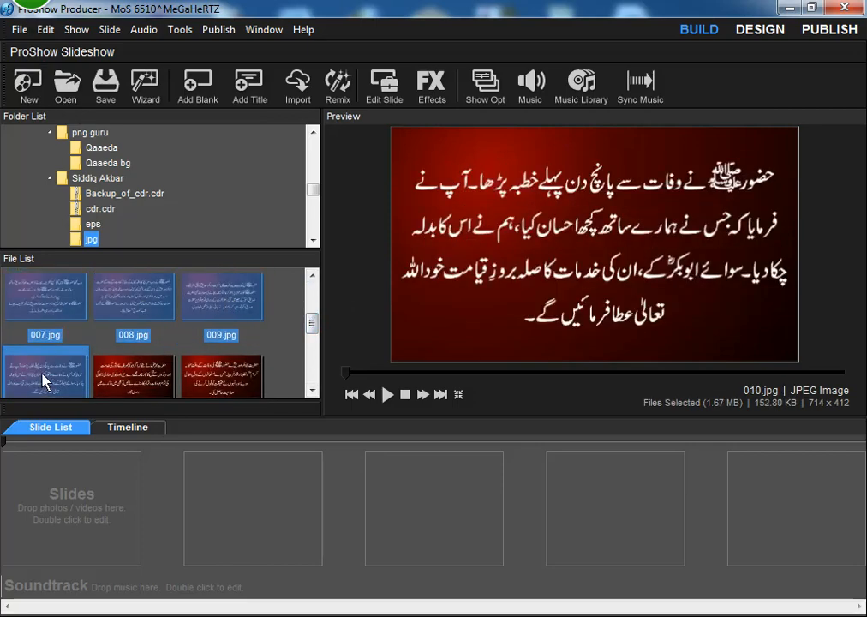
{"action": "left_click", "coordinate": [133, 377], "text": "shift"}
{"action": "left_click", "coordinate": [209, 378], "text": "shift"}
{"action": "left_click_drag", "start_coordinate": [313, 332], "coordinate": [322, 279]}
{"action": "left_click", "coordinate": [51, 343], "text": "shift"}
{"action": "left_click", "coordinate": [133, 339], "text": "shift"}
{"action": "left_click", "coordinate": [225, 343], "text": "shift"}
{"action": "left_click", "coordinate": [47, 317], "text": "shift"}
{"action": "left_click", "coordinate": [133, 317], "text": "shift"}
{"action": "left_click", "coordinate": [217, 319], "text": "shift"}
{"action": "left_click", "coordinate": [38, 353], "text": "shift"}
{"action": "left_click", "coordinate": [132, 360], "text": "shift"}
{"action": "left_click_drag", "start_coordinate": [49, 303], "coordinate": [91, 513]}
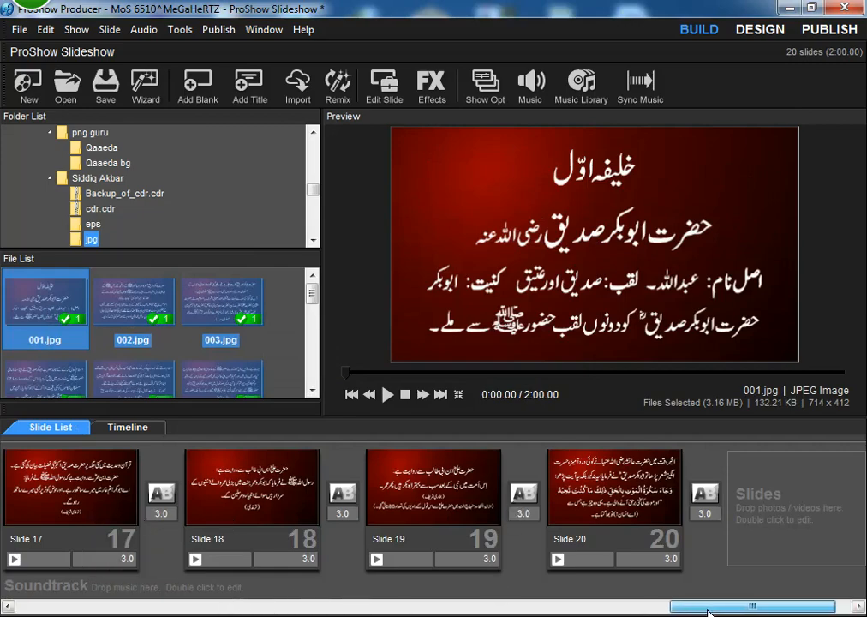
Step: Select all slides in the slide list and set their slide time to 23 seconds
{"action": "left_click_drag", "start_coordinate": [692, 605], "coordinate": [26, 608]}
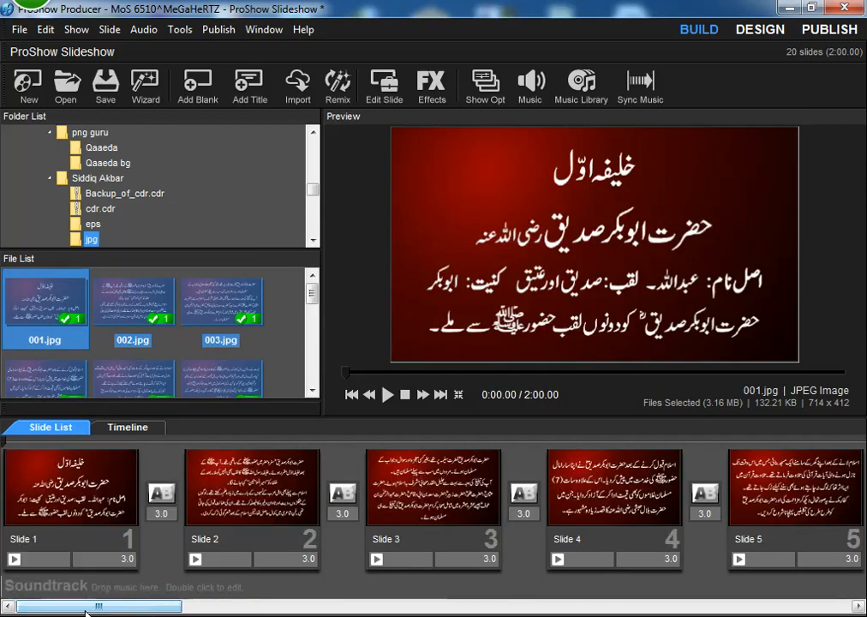
{"action": "left_click", "coordinate": [129, 559]}
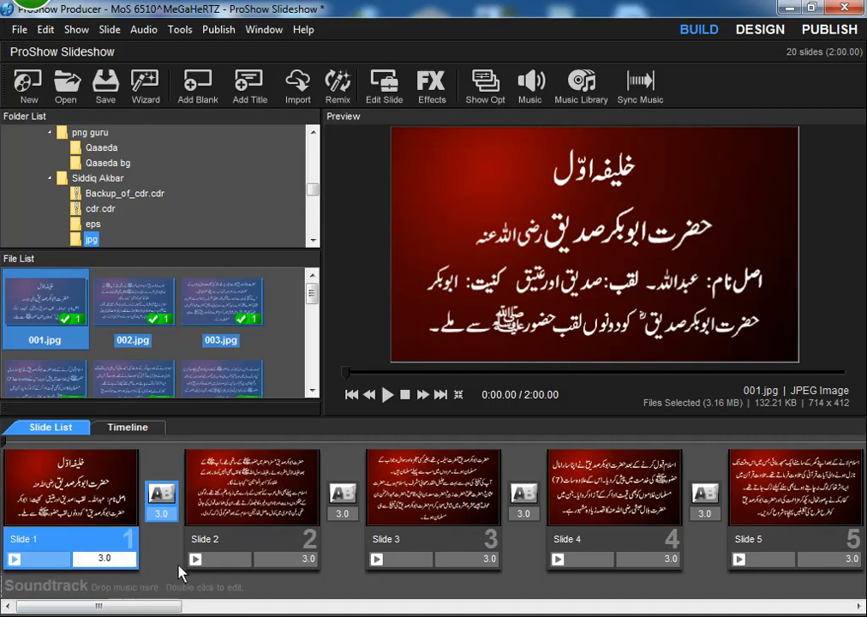
{"action": "right_click", "coordinate": [111, 512]}
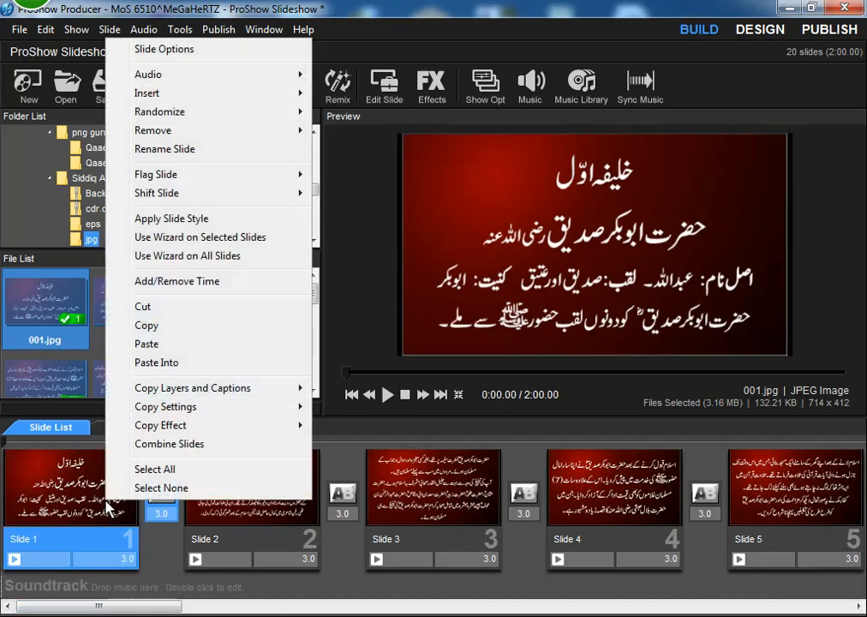
{"action": "left_click", "coordinate": [194, 468]}
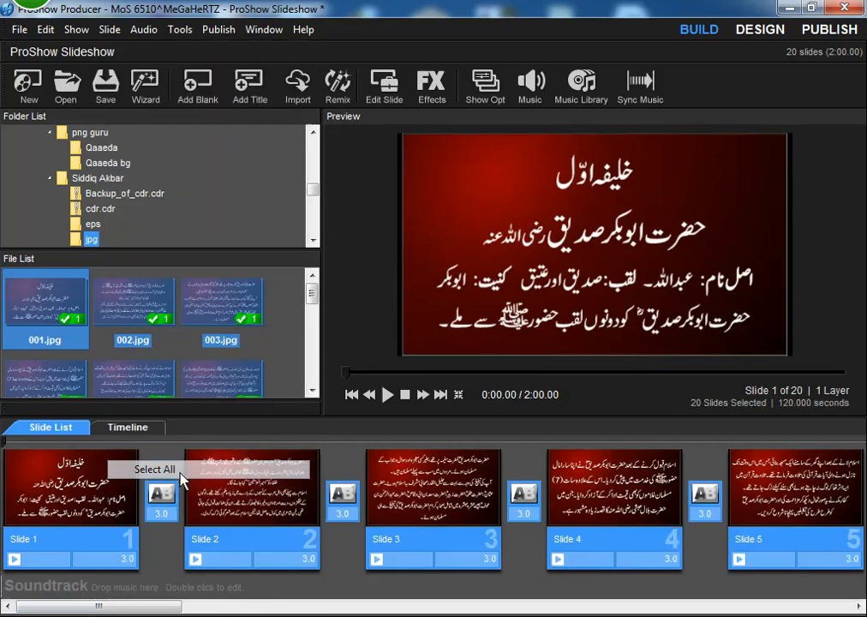
{"action": "left_click", "coordinate": [127, 561]}
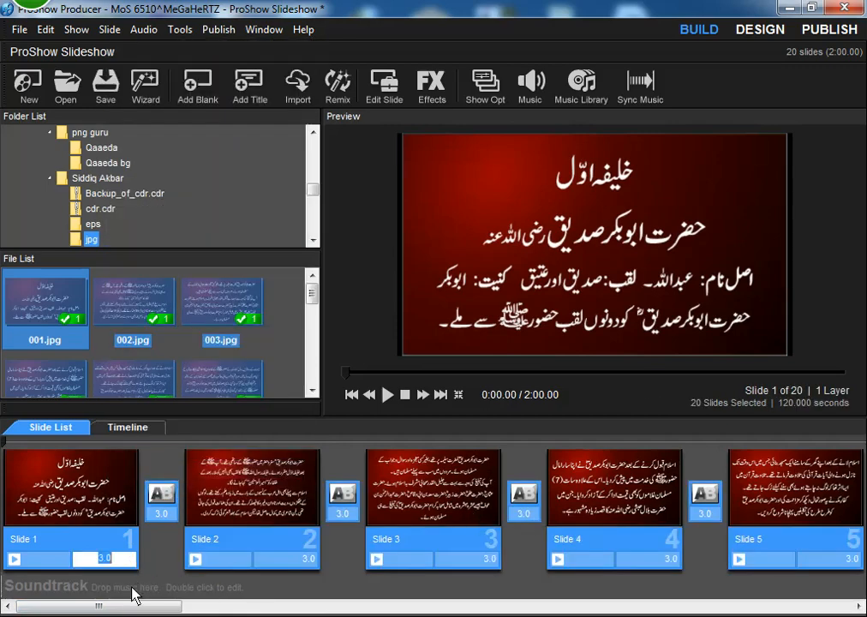
{"action": "type", "text": "2"}
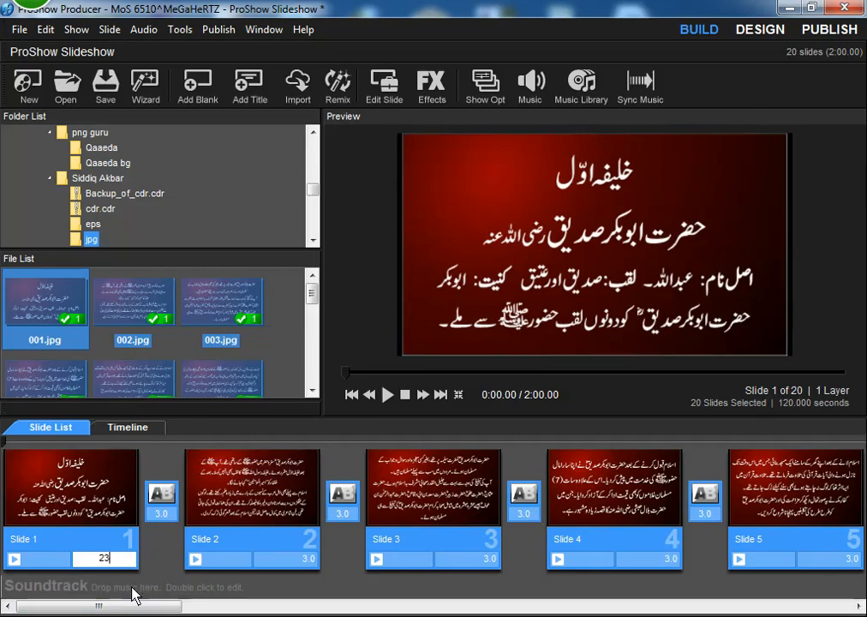
{"action": "type", "text": "3"}
Step: Try a transition time of 0 seconds on all slides and select only slide 1
{"action": "left_click", "coordinate": [164, 515]}
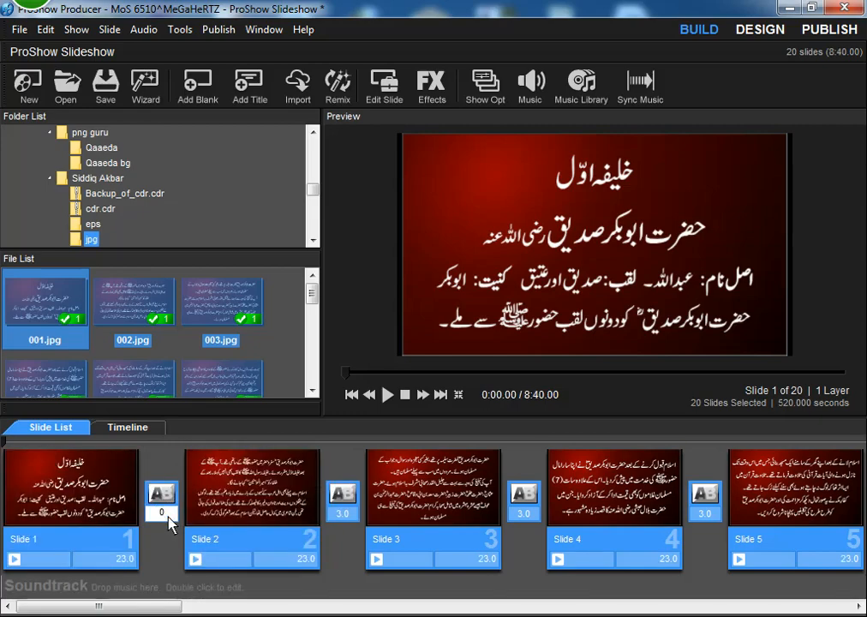
{"action": "key", "text": "Return"}
{"action": "left_click", "coordinate": [40, 487]}
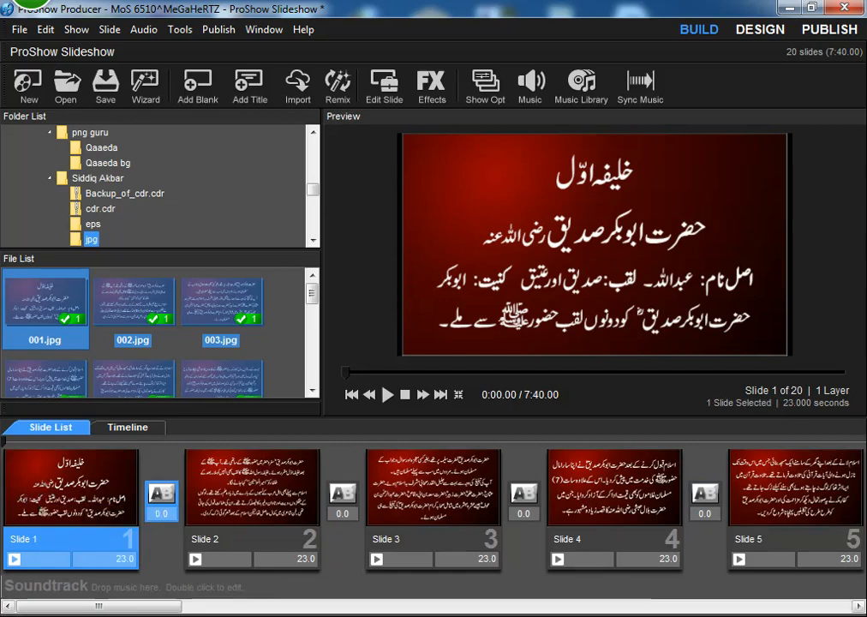
{"action": "left_click", "coordinate": [639, 615]}
{"action": "left_click", "coordinate": [779, 580]}
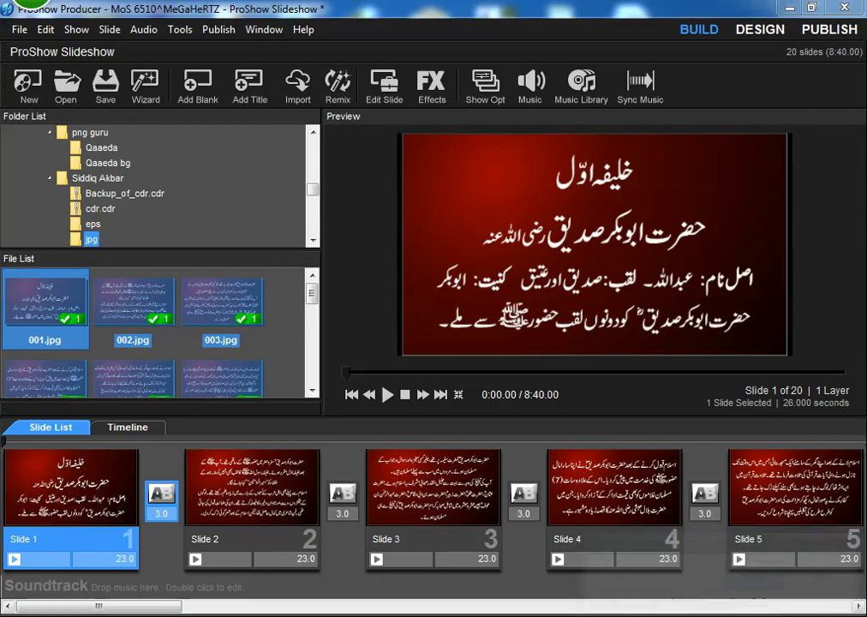
{"action": "double_click", "coordinate": [59, 486]}
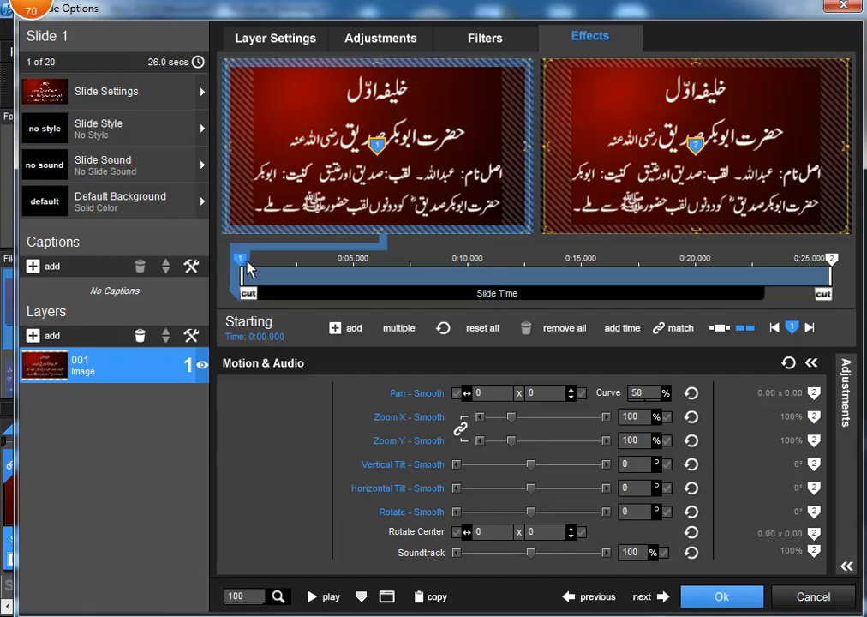
{"action": "left_click", "coordinate": [270, 49]}
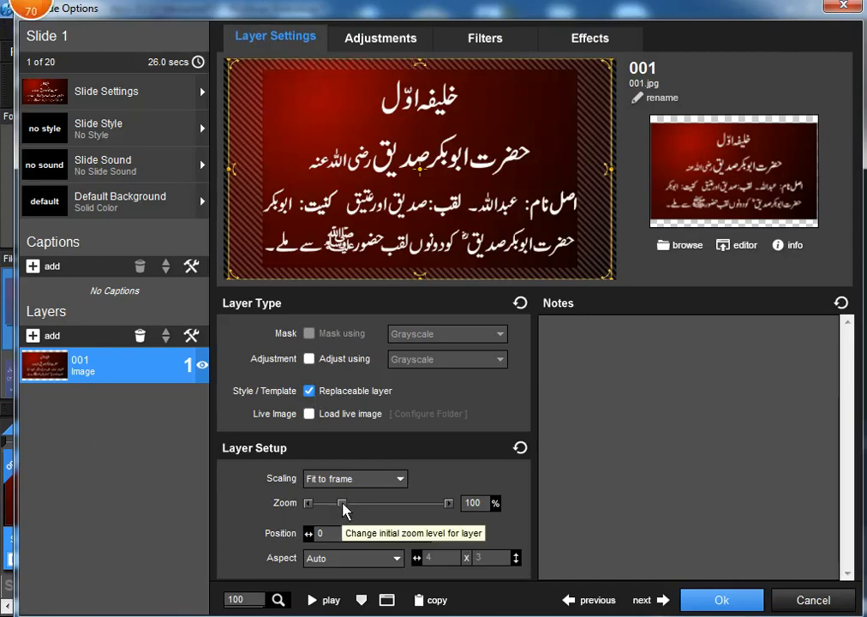
{"action": "double_click", "coordinate": [476, 503]}
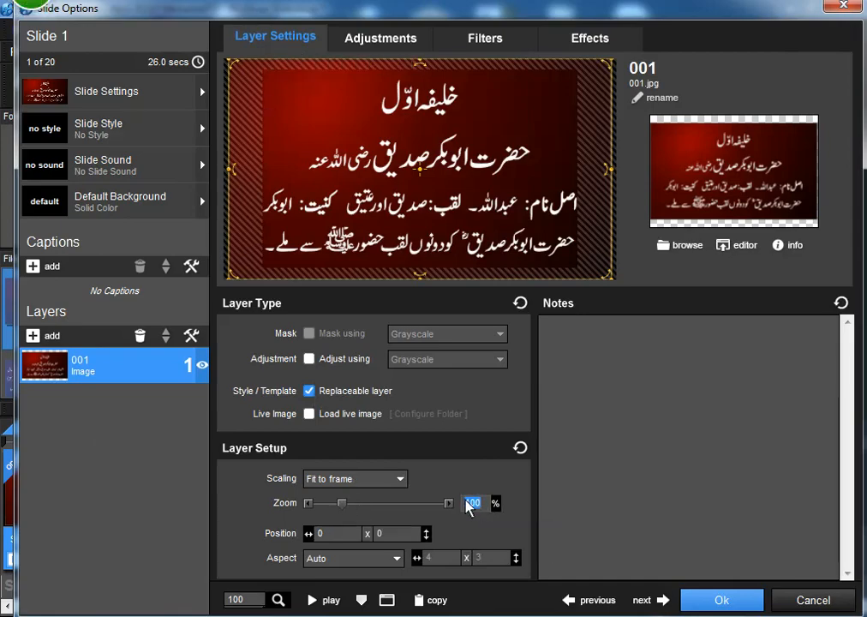
{"action": "type", "text": "8"}
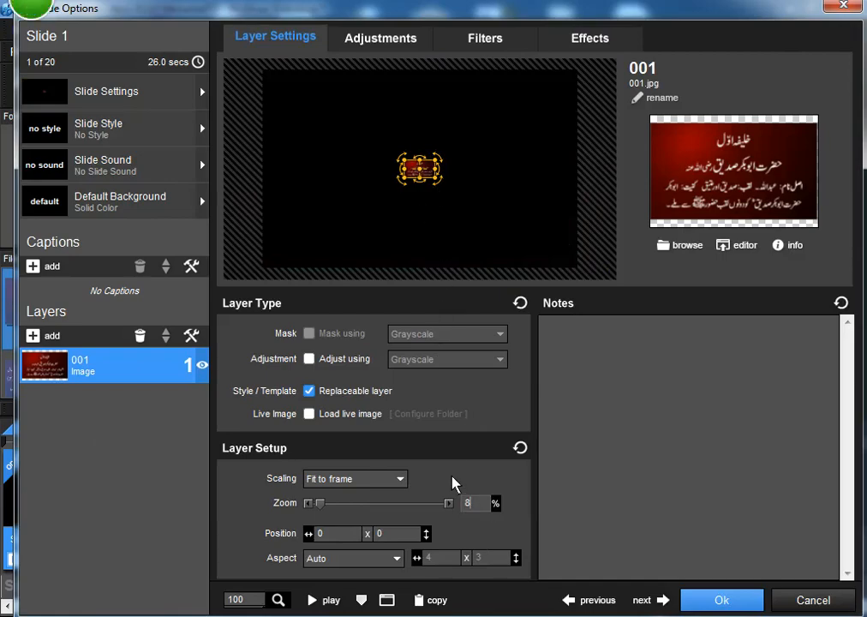
{"action": "left_click_drag", "start_coordinate": [436, 179], "coordinate": [503, 233]}
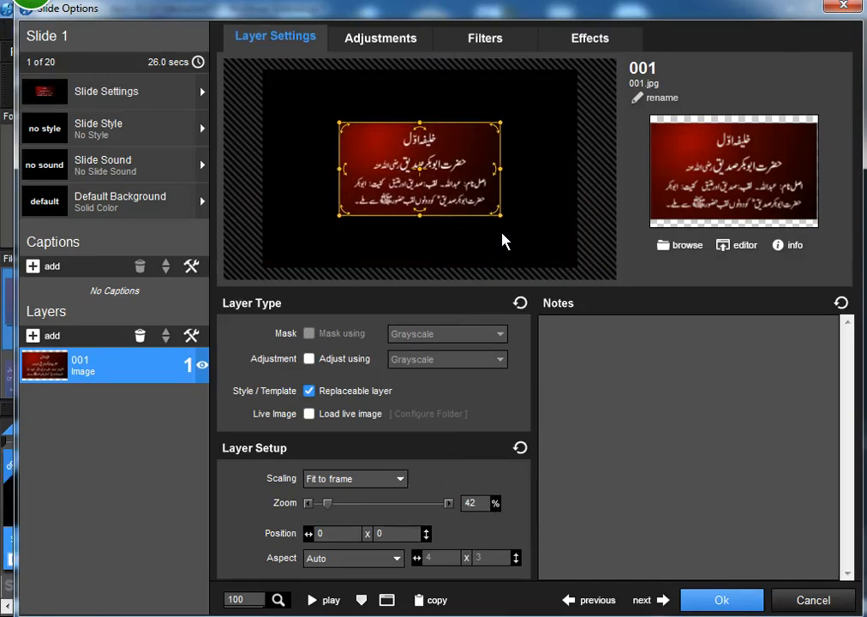
{"action": "left_click", "coordinate": [824, 604]}
{"action": "left_click", "coordinate": [518, 382]}
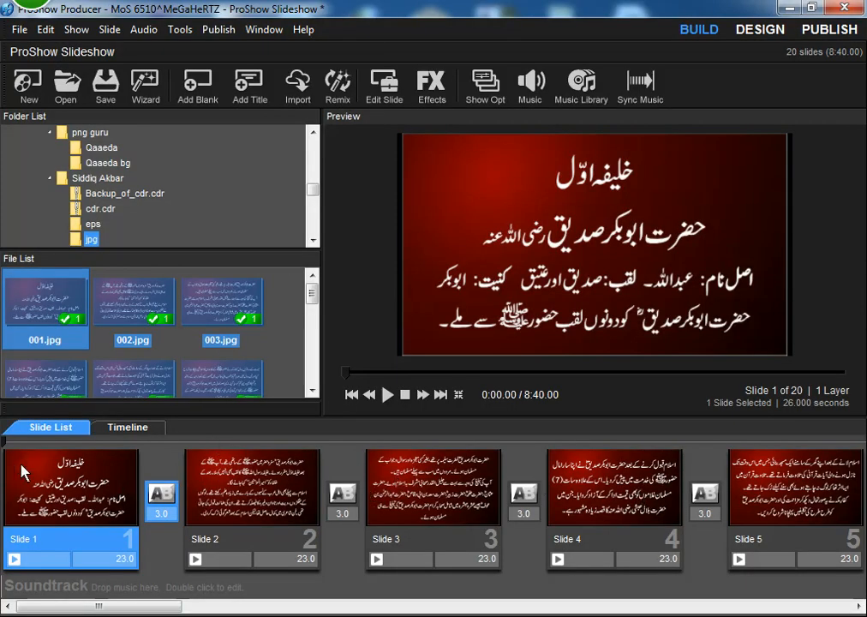
Step: Set the show background to the image ecopetit.cat-1-roll-wallpaper-berapa-1384850 from the Siddiq Akbar folder, with Fill frame scaling
{"action": "left_click", "coordinate": [491, 87]}
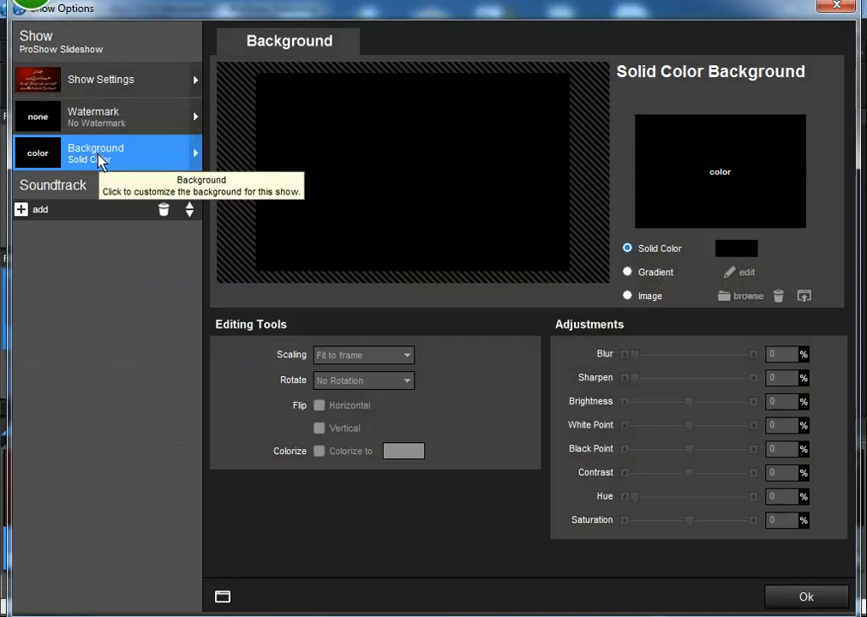
{"action": "left_click", "coordinate": [655, 297]}
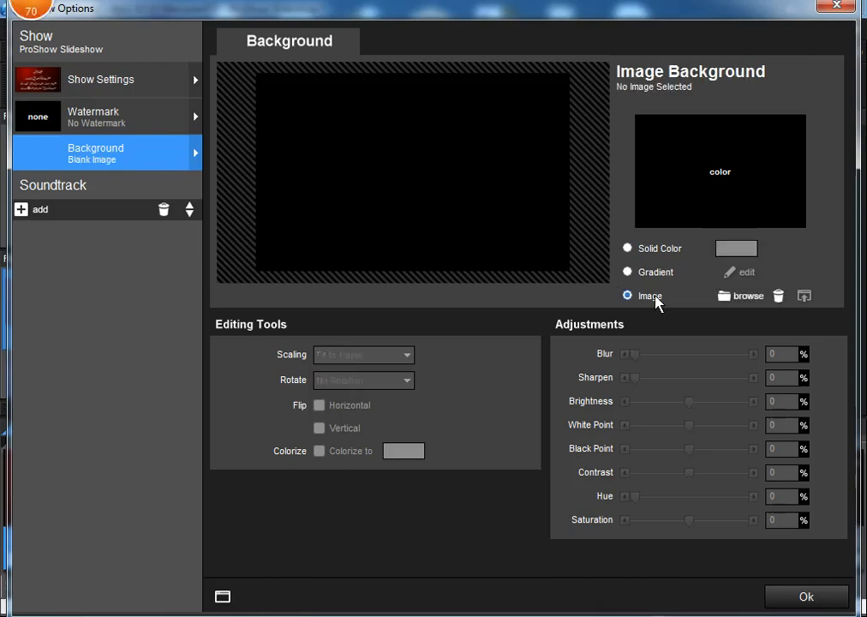
{"action": "left_click", "coordinate": [746, 298]}
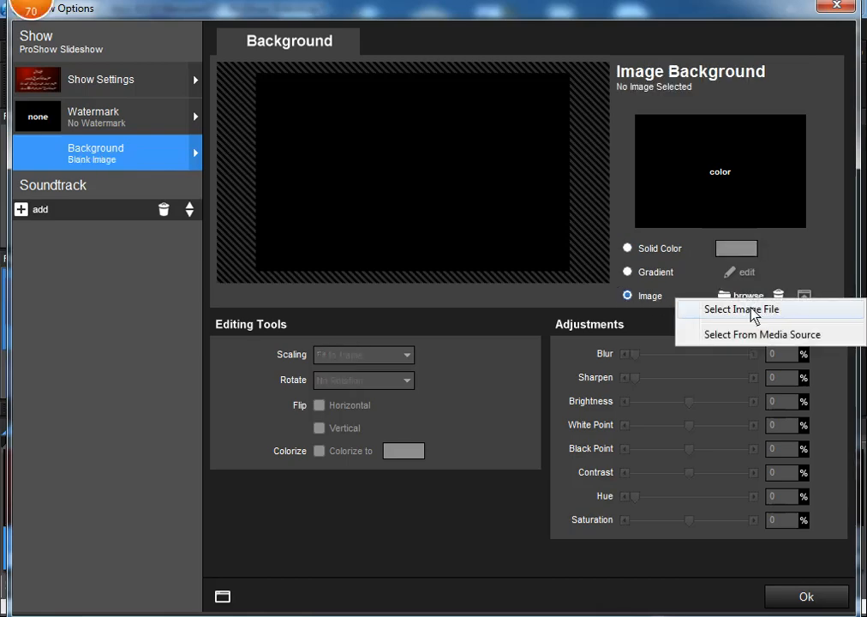
{"action": "left_click", "coordinate": [752, 311]}
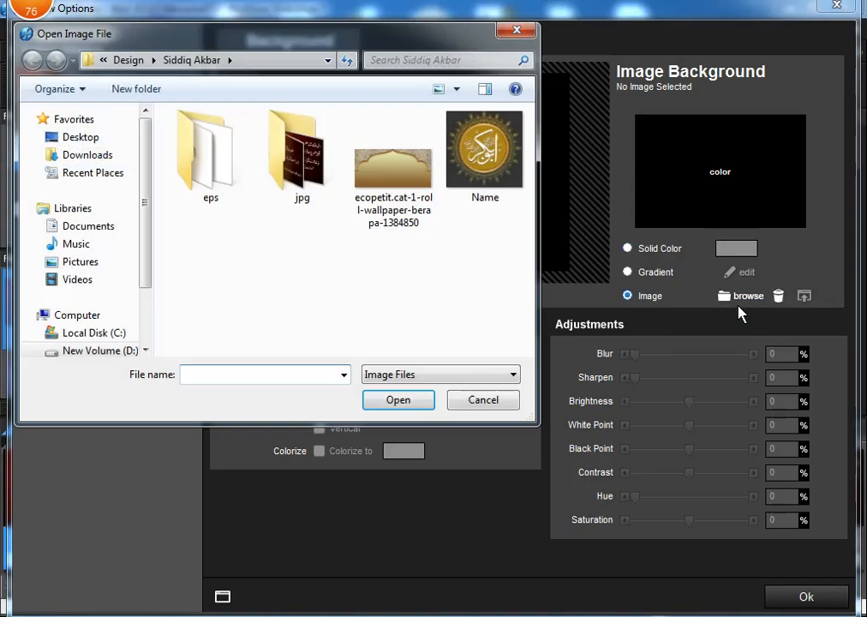
{"action": "left_click", "coordinate": [411, 182]}
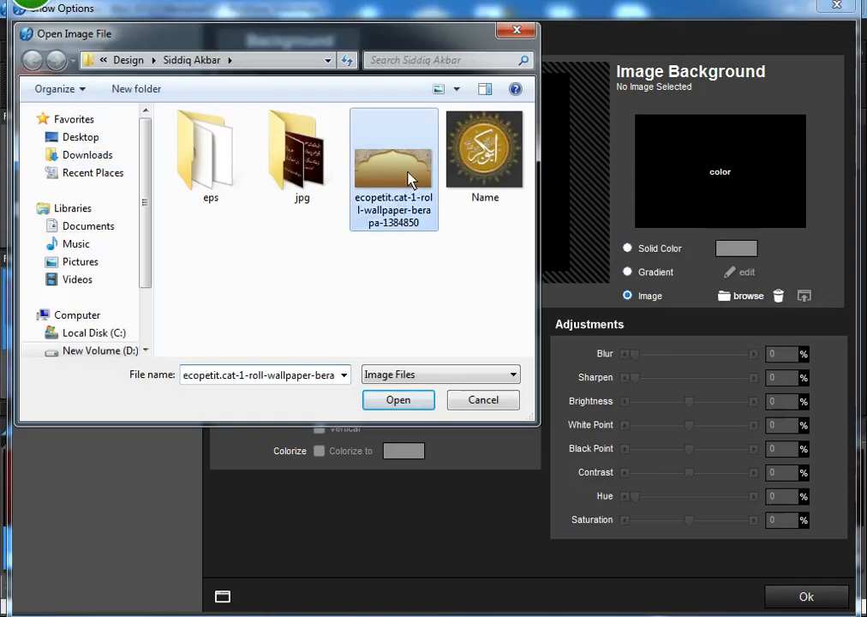
{"action": "left_click", "coordinate": [426, 403]}
{"action": "left_click", "coordinate": [381, 357]}
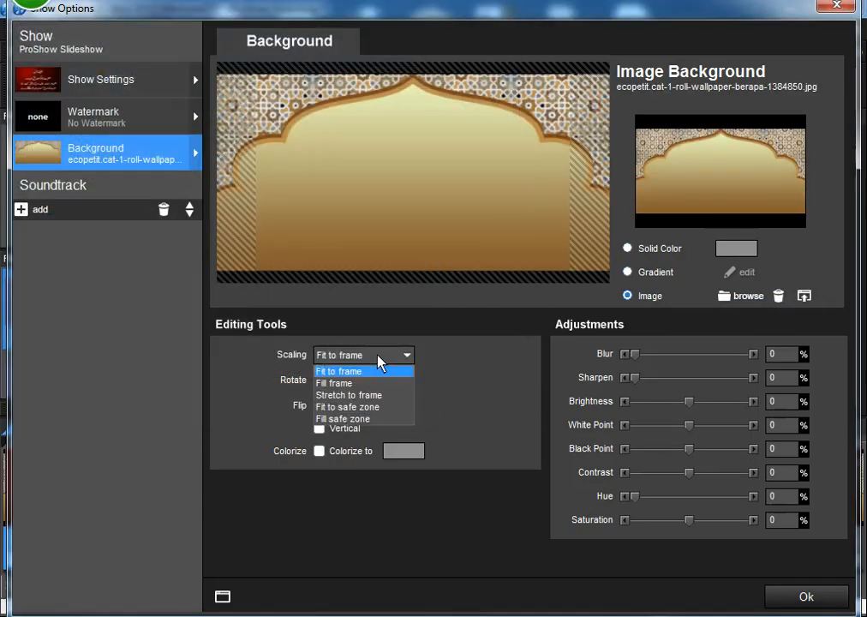
{"action": "left_click", "coordinate": [375, 385]}
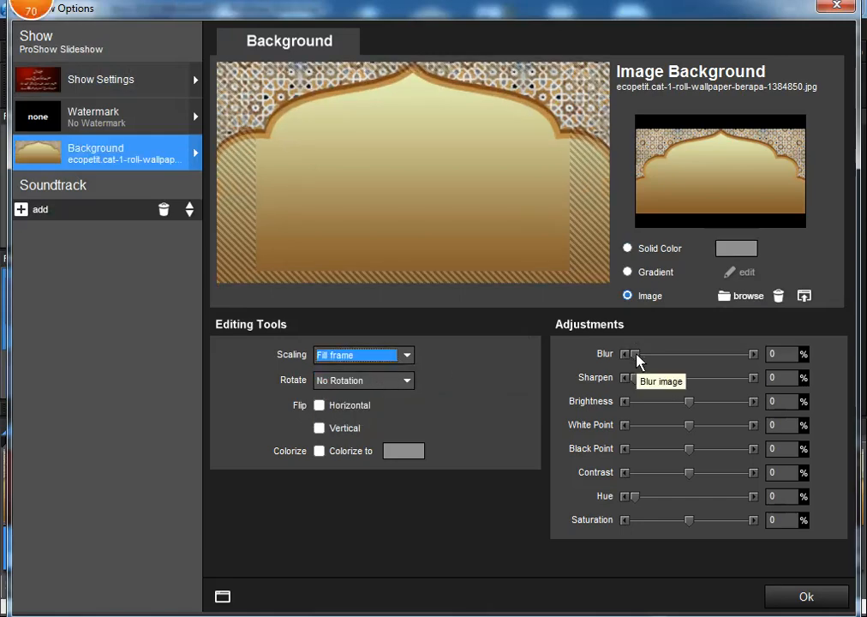
Step: Adjust the background image to 13% blur, -11% brightness, -11% white point and -13% black point, and apply the show options
{"action": "left_click_drag", "start_coordinate": [635, 355], "coordinate": [652, 361]}
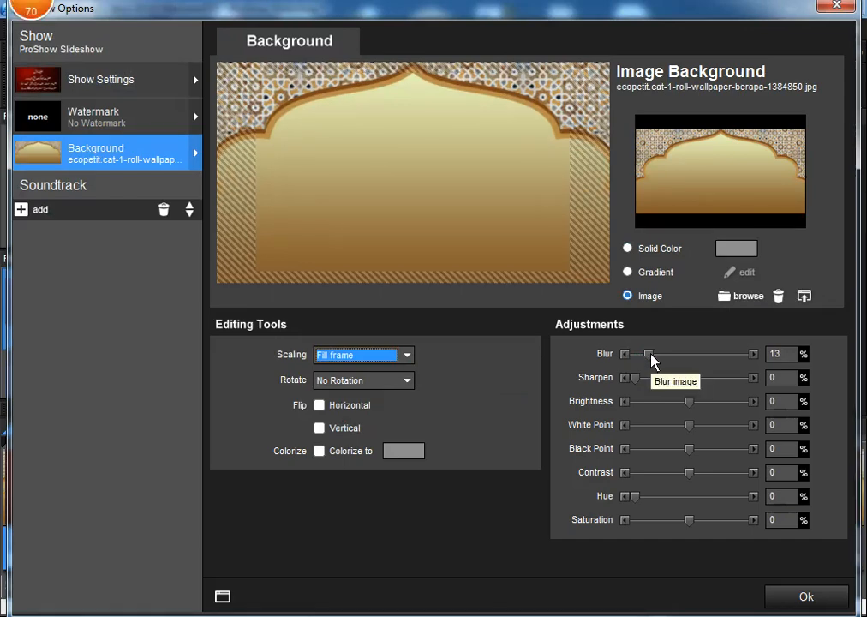
{"action": "left_click_drag", "start_coordinate": [690, 402], "coordinate": [685, 454]}
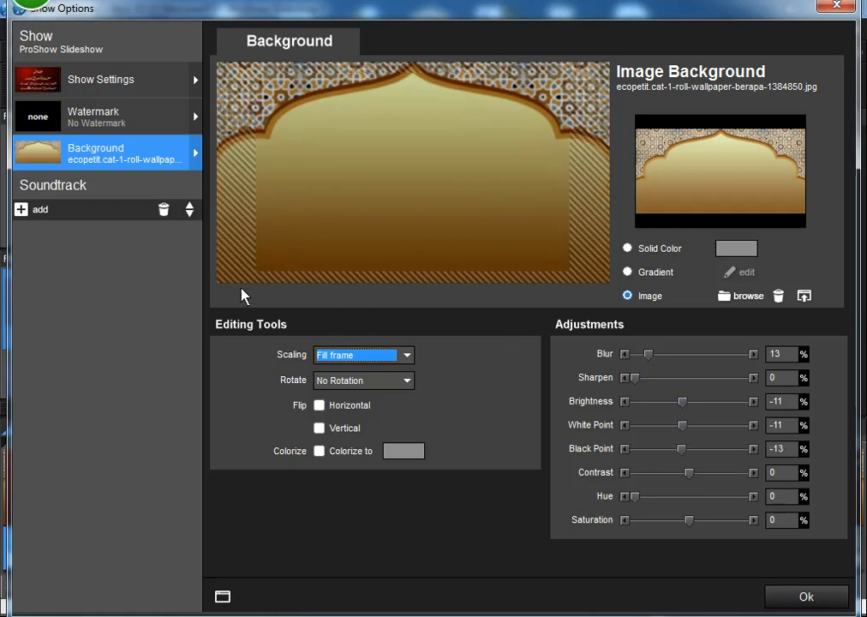
{"action": "left_click", "coordinate": [104, 86]}
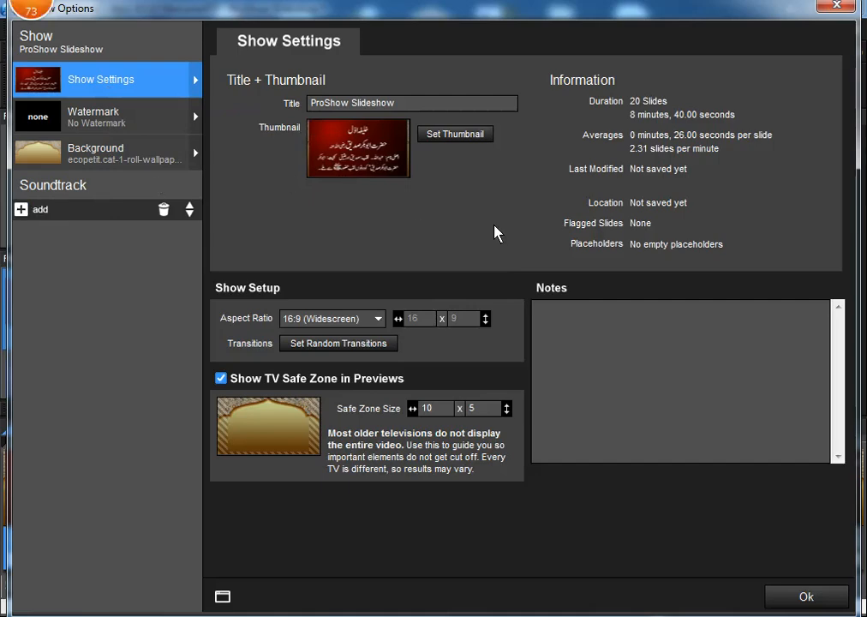
{"action": "left_click", "coordinate": [806, 598]}
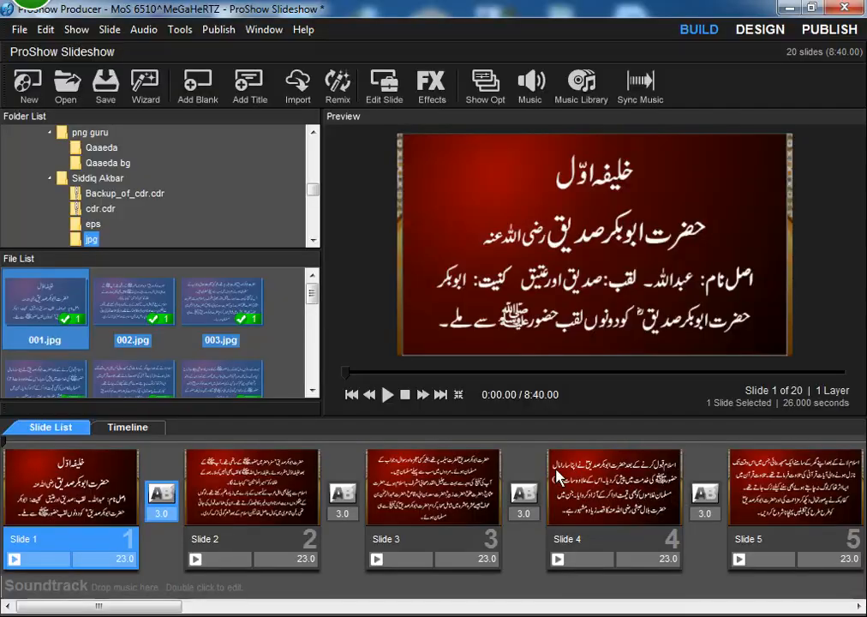
Step: Zoom slide 1's image layer to 56% and set its brightness to -4%, white point to 4%, black point to 7% and contrast to 13%
{"action": "double_click", "coordinate": [60, 476]}
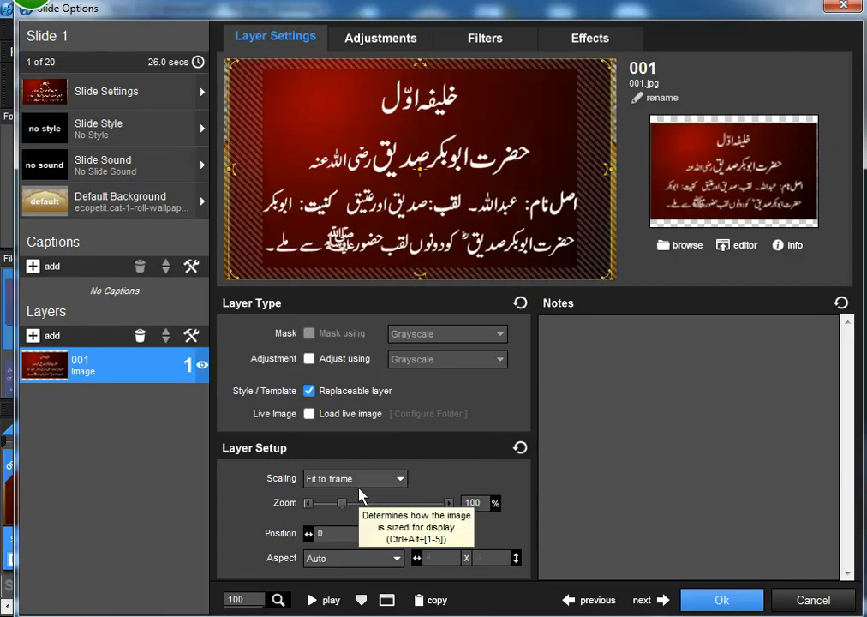
{"action": "left_click_drag", "start_coordinate": [344, 509], "coordinate": [334, 509]}
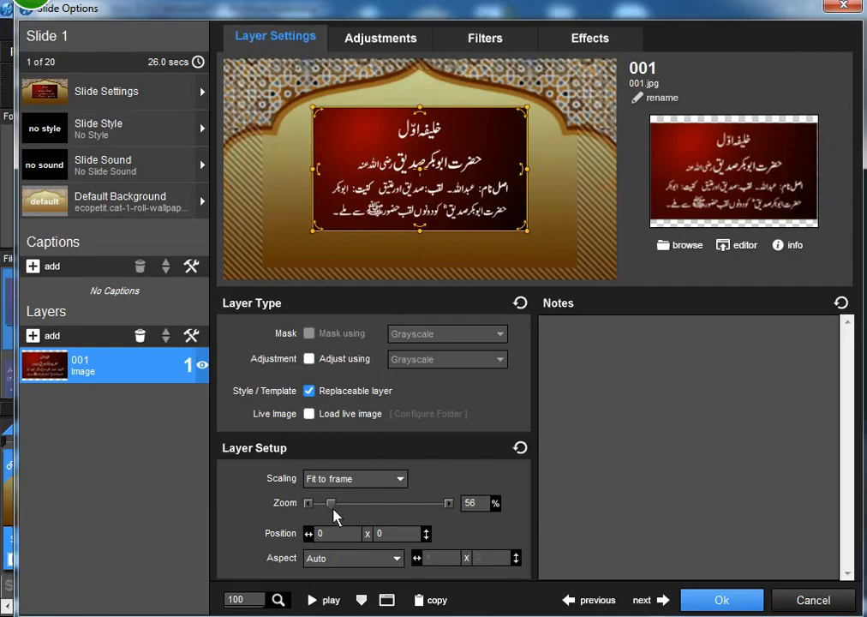
{"action": "left_click_drag", "start_coordinate": [333, 507], "coordinate": [333, 511]}
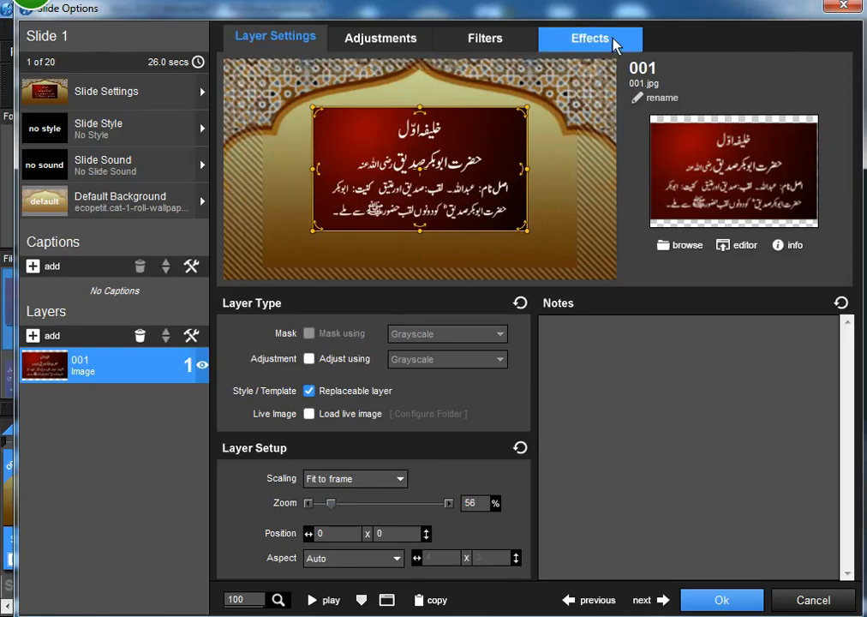
{"action": "left_click", "coordinate": [387, 43]}
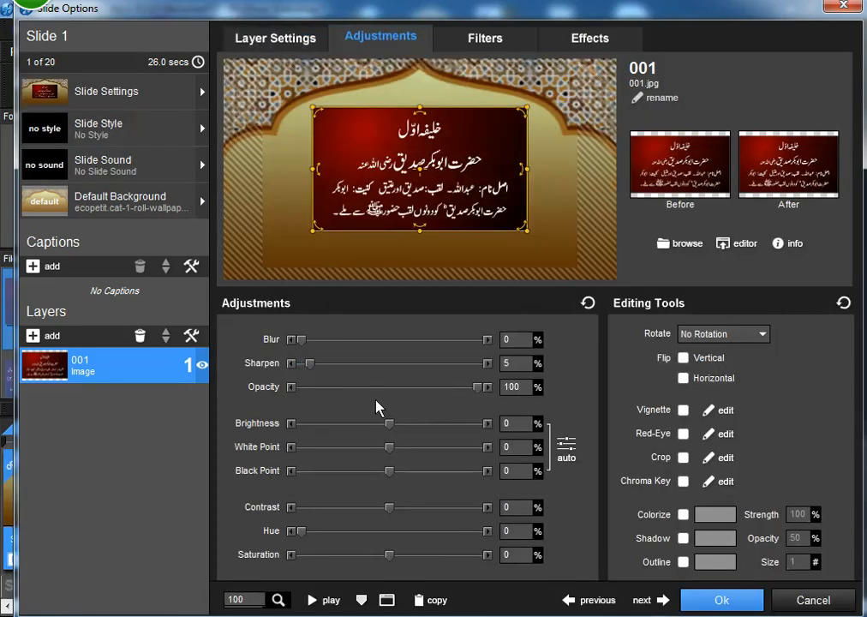
{"action": "left_click_drag", "start_coordinate": [389, 425], "coordinate": [400, 512]}
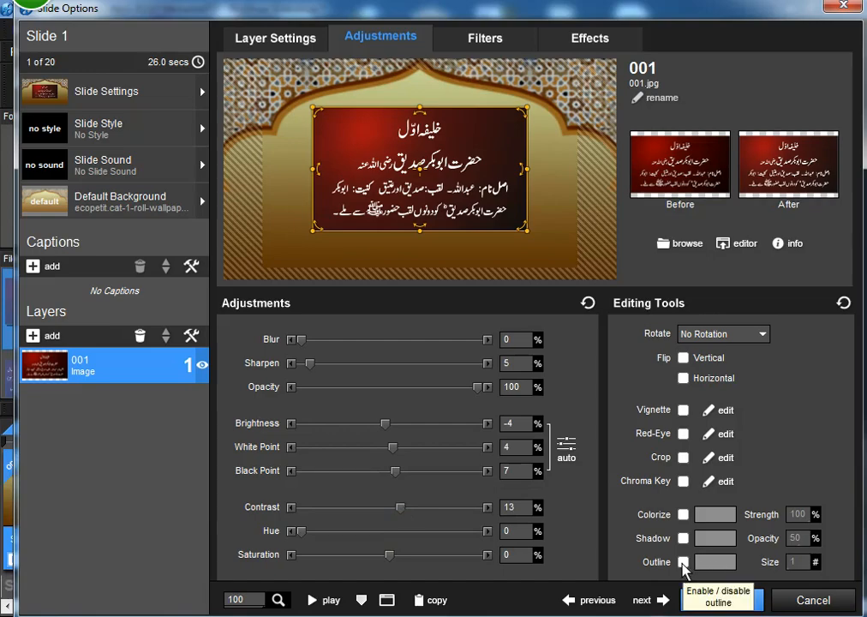
Step: Give the image layer a black shadow at 70% opacity and a white outline of size 2, and preview the slide
{"action": "left_click", "coordinate": [683, 538]}
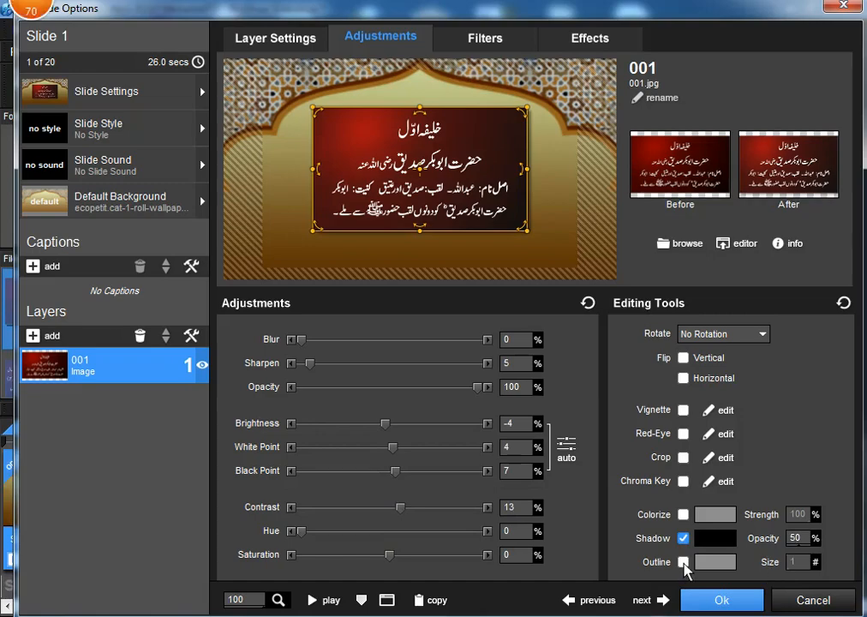
{"action": "left_click", "coordinate": [683, 563]}
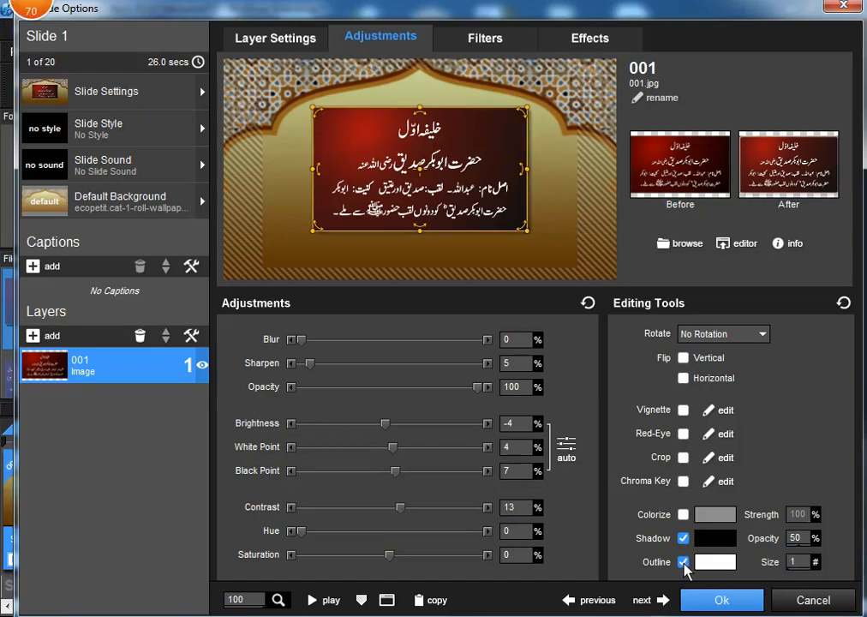
{"action": "left_click", "coordinate": [800, 539]}
{"action": "left_click_drag", "start_coordinate": [799, 556], "coordinate": [816, 562]}
{"action": "left_click", "coordinate": [796, 563]}
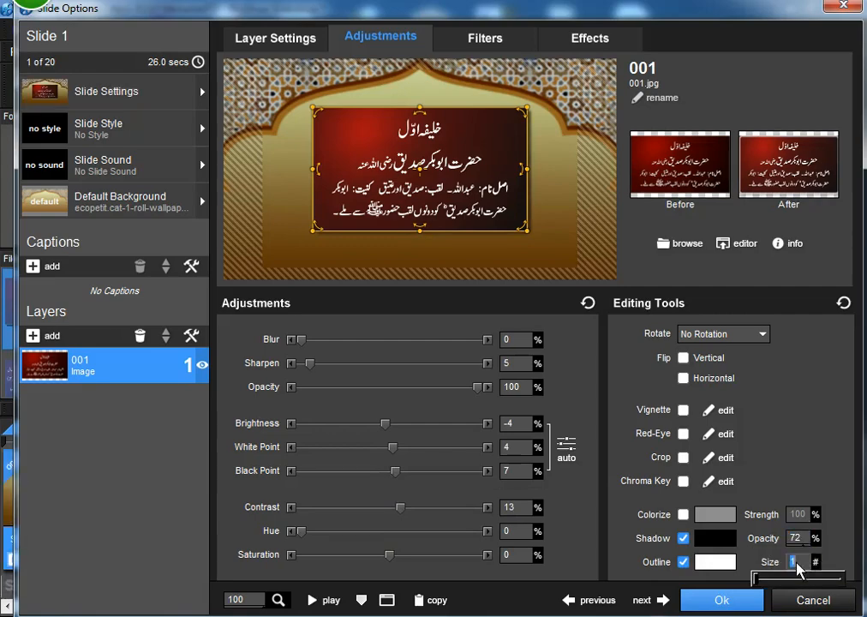
{"action": "type", "text": "2"}
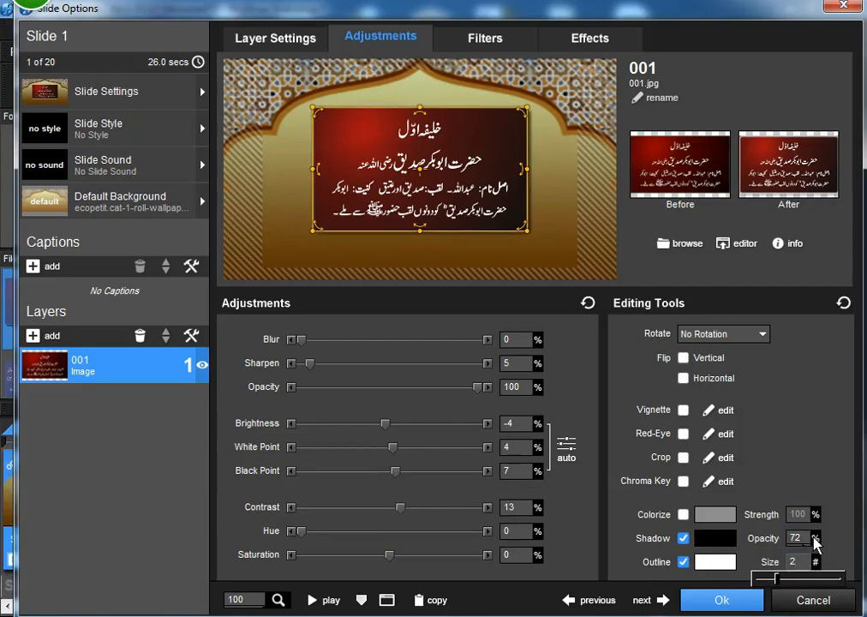
{"action": "left_click", "coordinate": [803, 539]}
{"action": "type", "text": "70"}
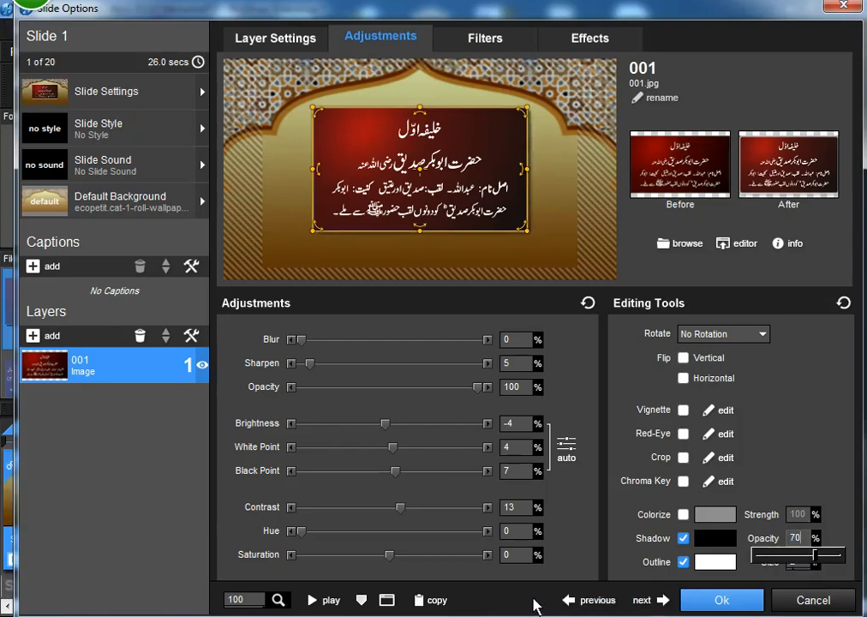
{"action": "key", "text": "Return"}
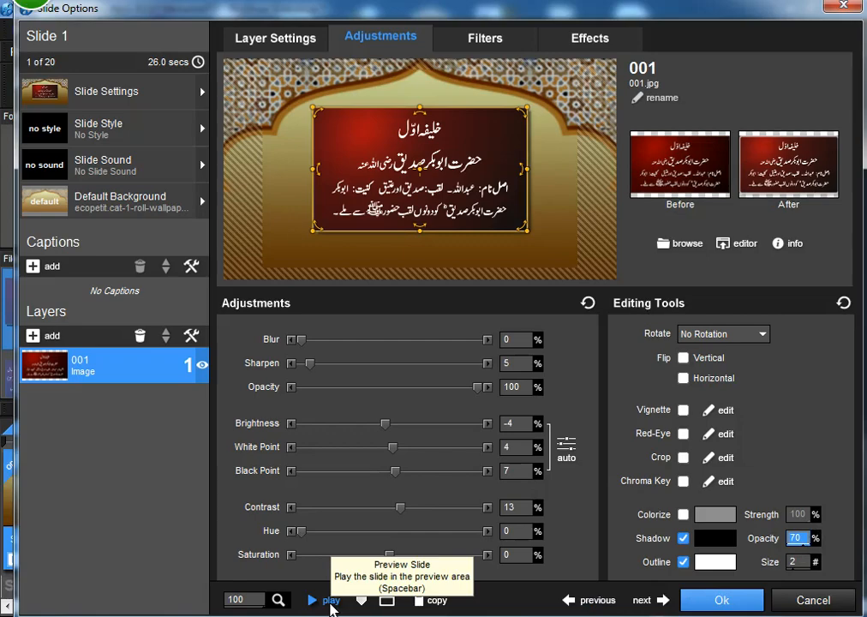
{"action": "left_click", "coordinate": [329, 601]}
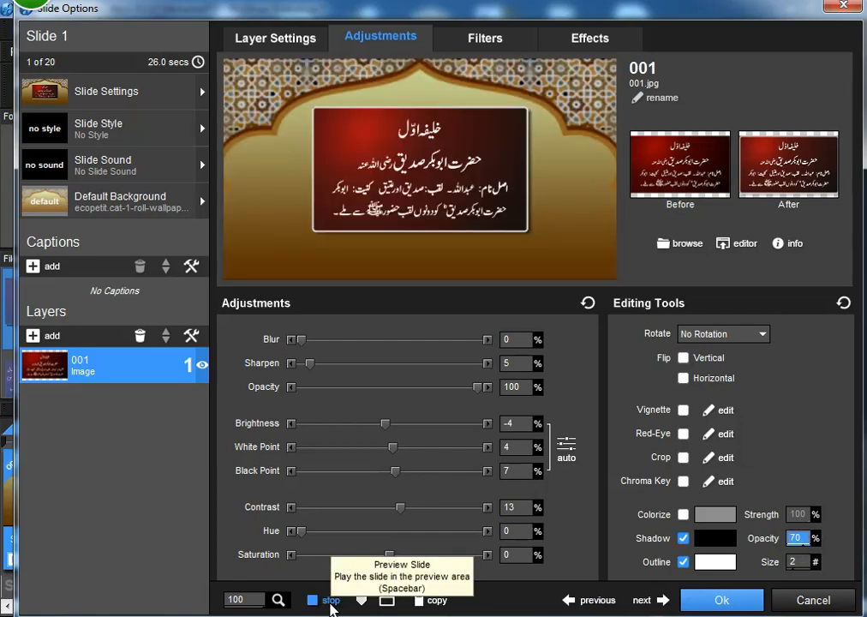
{"action": "left_click", "coordinate": [331, 603]}
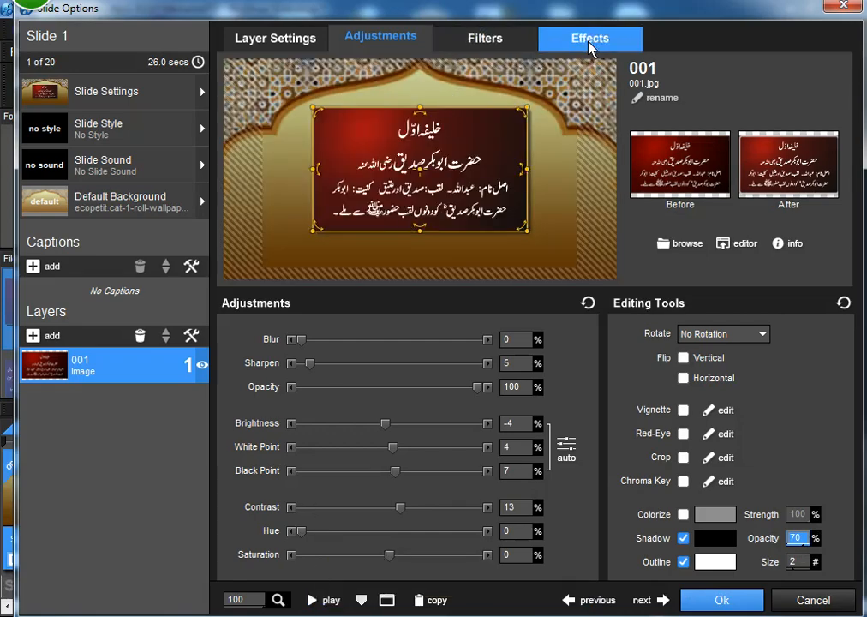
Step: Shrink the layer to 10% zoom at the starting keyframe and add a second keyframe at about 0.4 seconds
{"action": "left_click", "coordinate": [599, 47]}
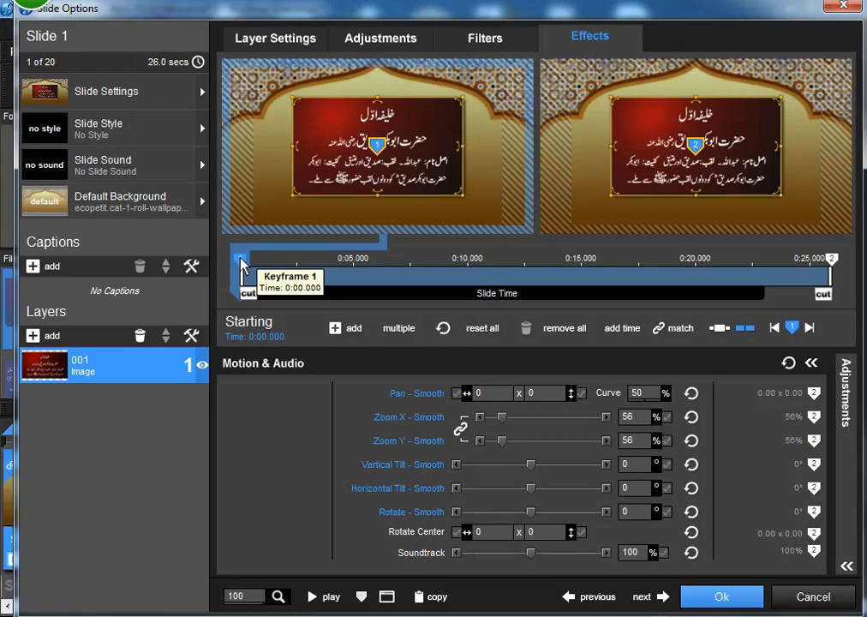
{"action": "left_click", "coordinate": [831, 258]}
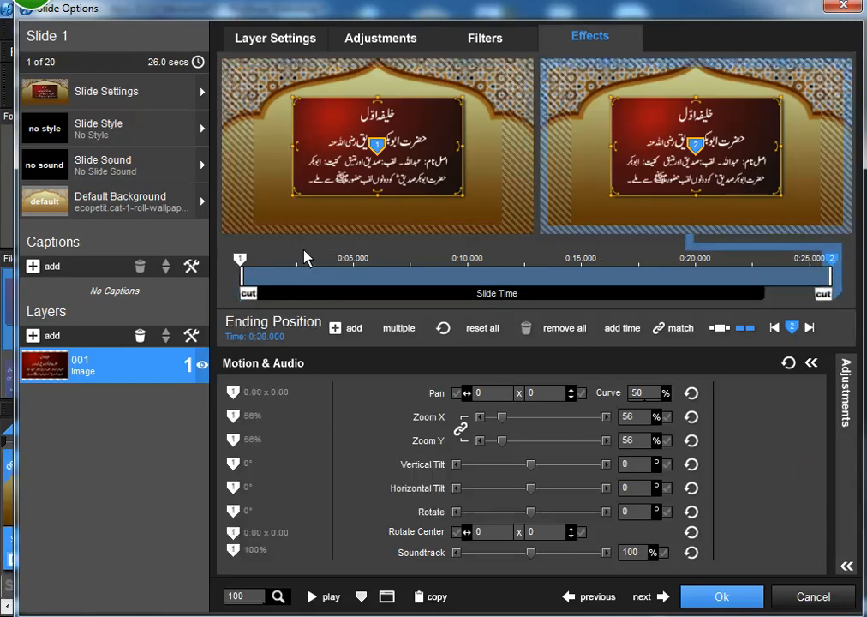
{"action": "left_click", "coordinate": [239, 258]}
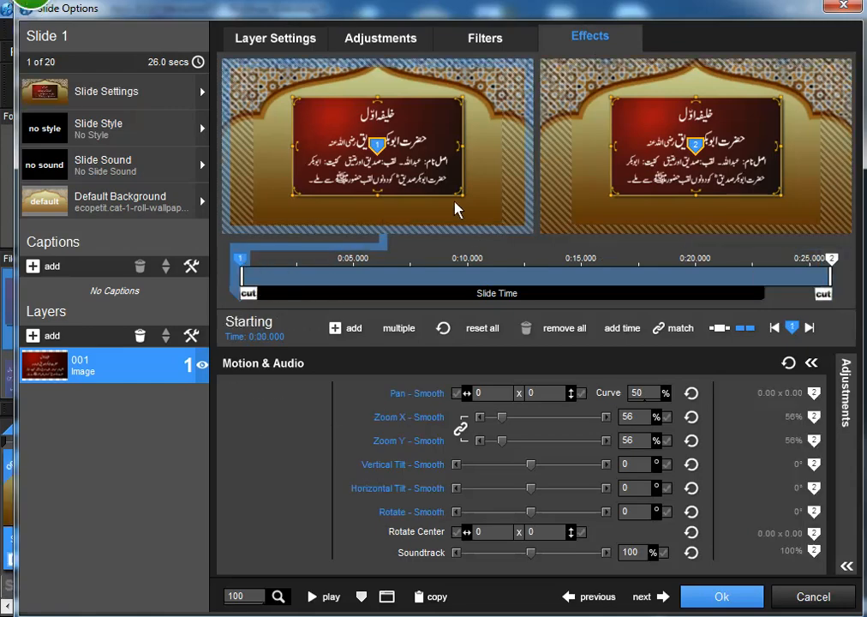
{"action": "left_click_drag", "start_coordinate": [463, 199], "coordinate": [393, 155]}
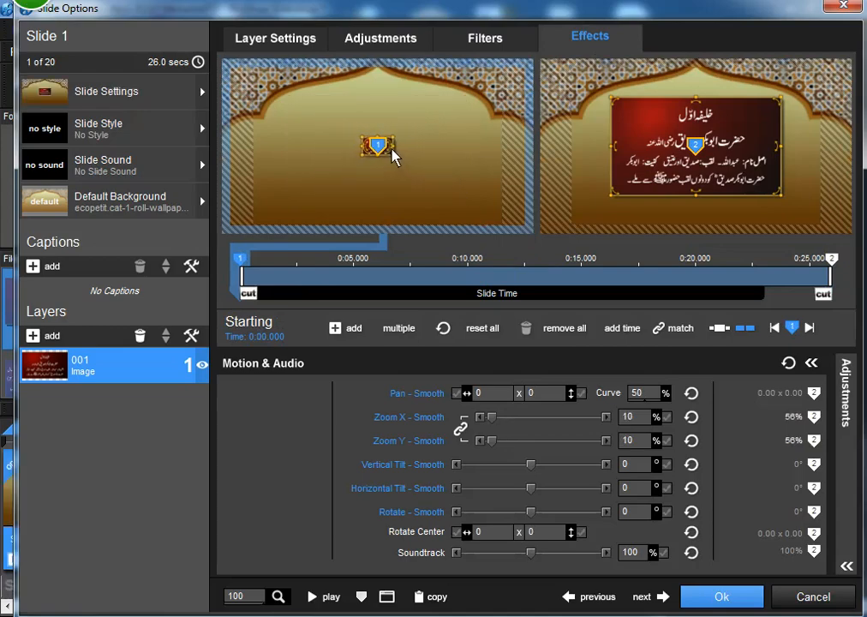
{"action": "double_click", "coordinate": [249, 267]}
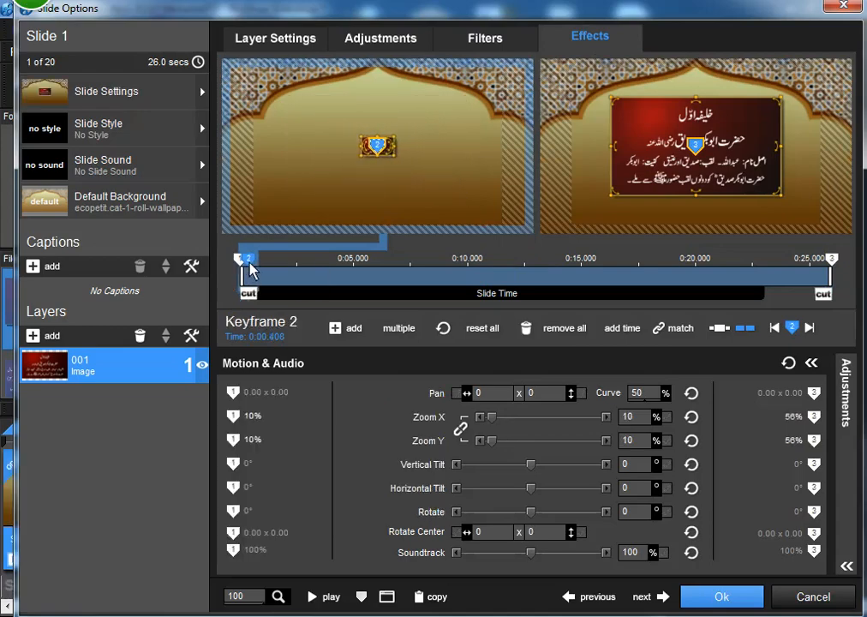
Step: Enlarge the layer to 60% zoom at keyframe 2 and add a keyframe at about 3.3 seconds with 0° vertical and -26° horizontal tilt
{"action": "left_click_drag", "start_coordinate": [397, 164], "coordinate": [471, 219]}
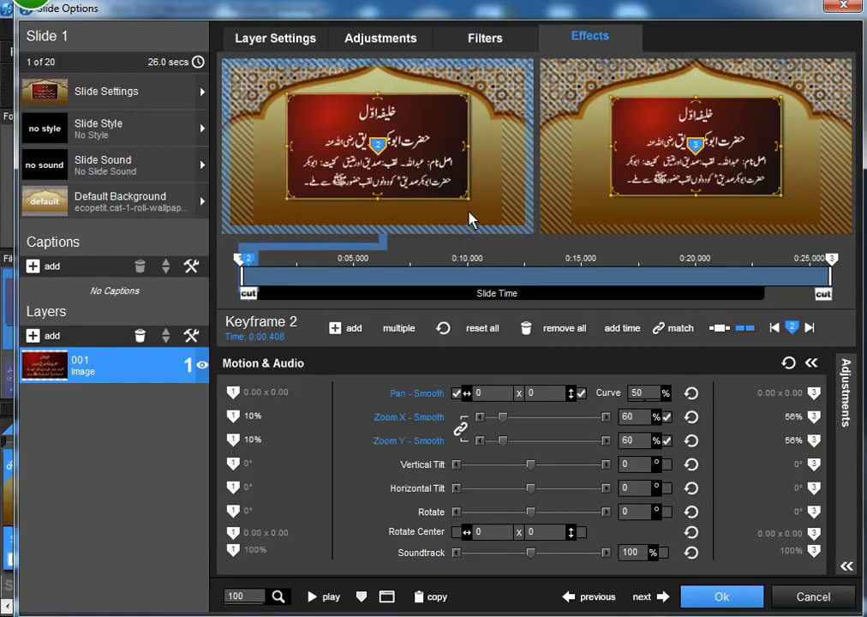
{"action": "double_click", "coordinate": [317, 276]}
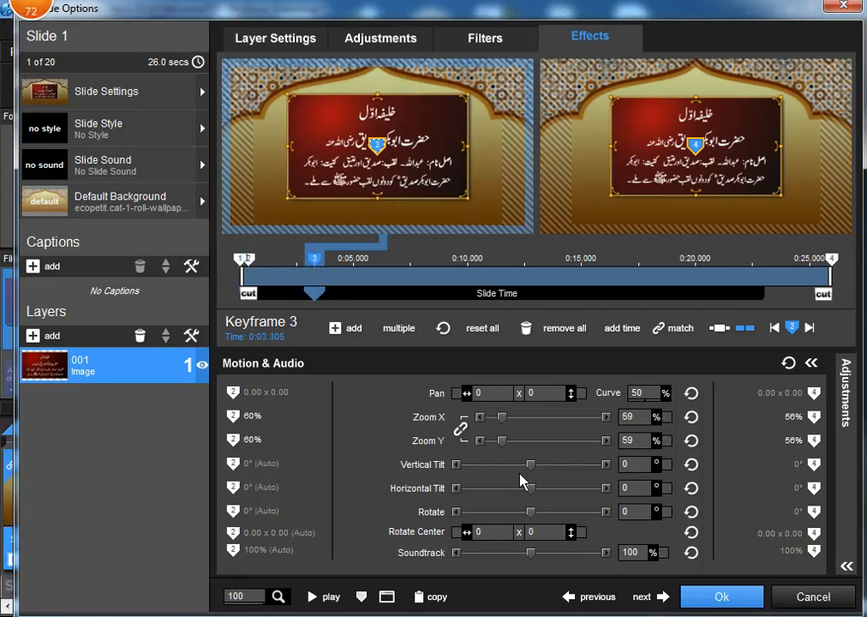
{"action": "left_click_drag", "start_coordinate": [533, 466], "coordinate": [529, 467]}
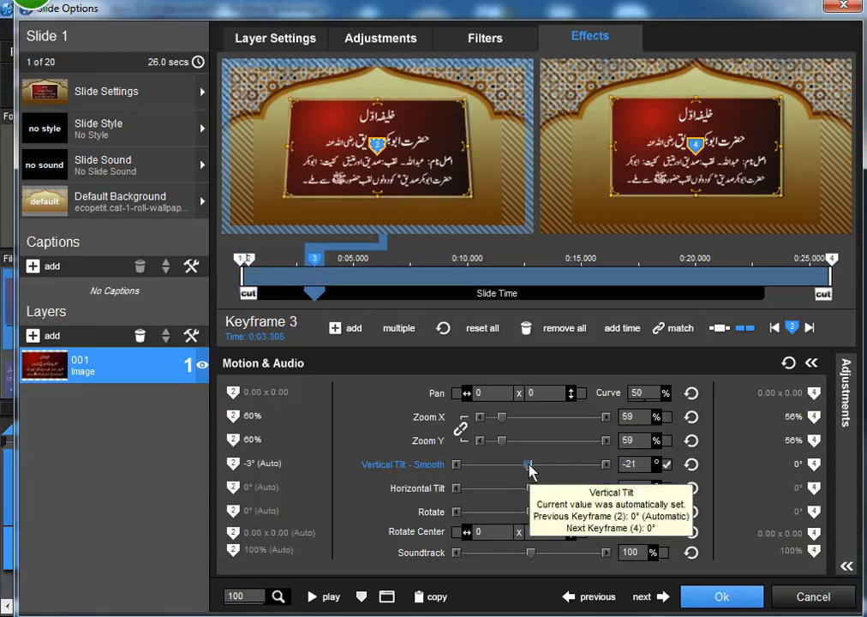
{"action": "left_click", "coordinate": [621, 464]}
{"action": "type", "text": "0"}
{"action": "key", "text": "Return"}
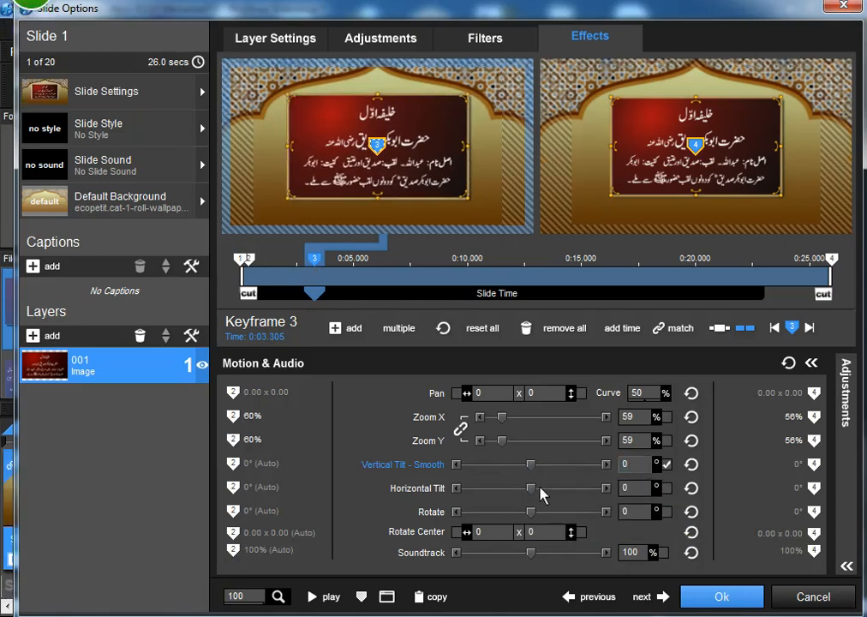
{"action": "left_click_drag", "start_coordinate": [532, 492], "coordinate": [530, 492]}
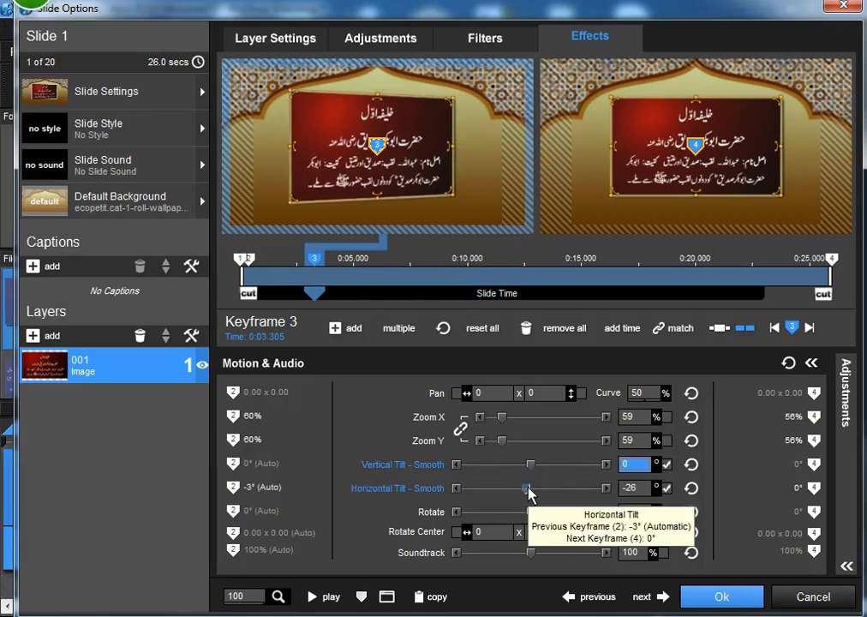
Step: Add keyframes at about 7.9 and 13.4 seconds with horizontal tilts of 26° and -26°
{"action": "double_click", "coordinate": [420, 281]}
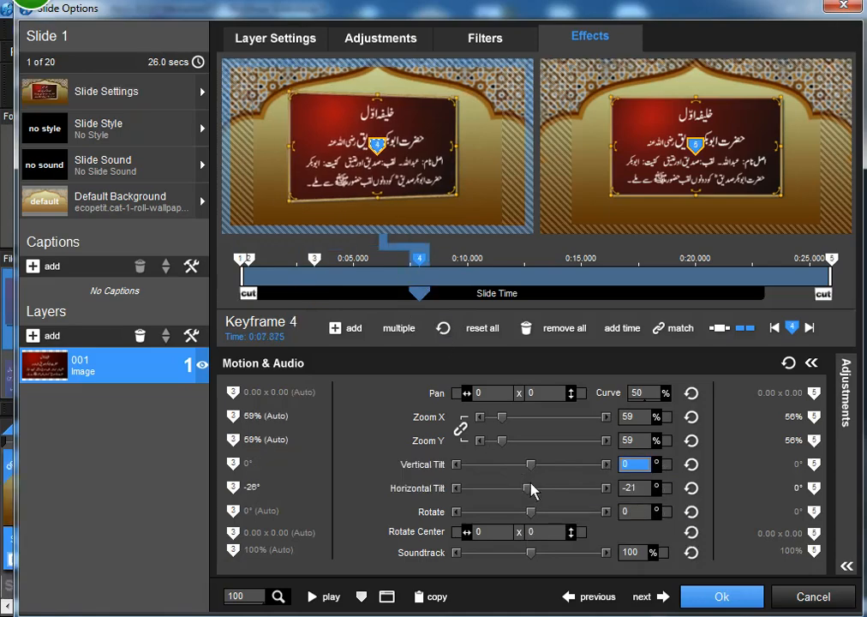
{"action": "left_click_drag", "start_coordinate": [529, 492], "coordinate": [539, 495]}
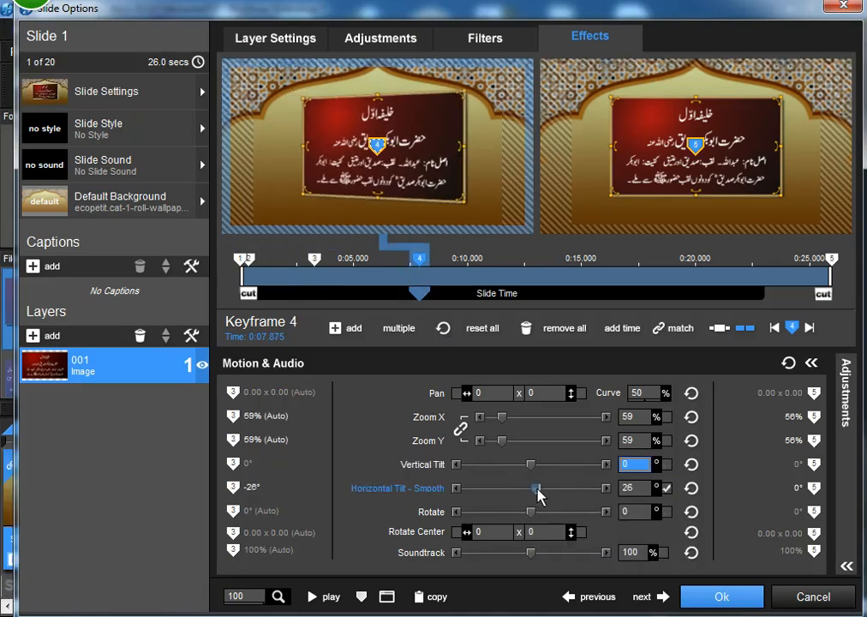
{"action": "double_click", "coordinate": [545, 278]}
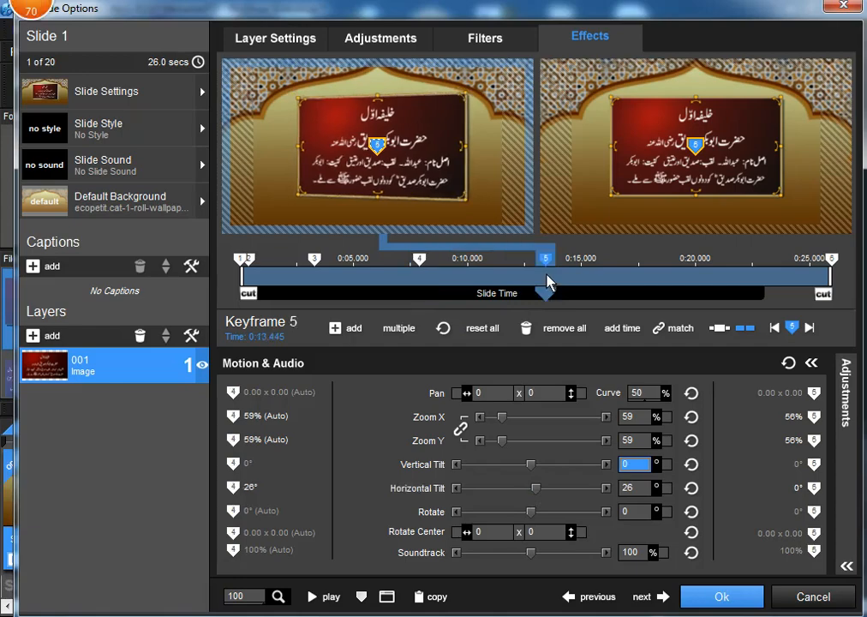
{"action": "left_click_drag", "start_coordinate": [536, 493], "coordinate": [528, 492]}
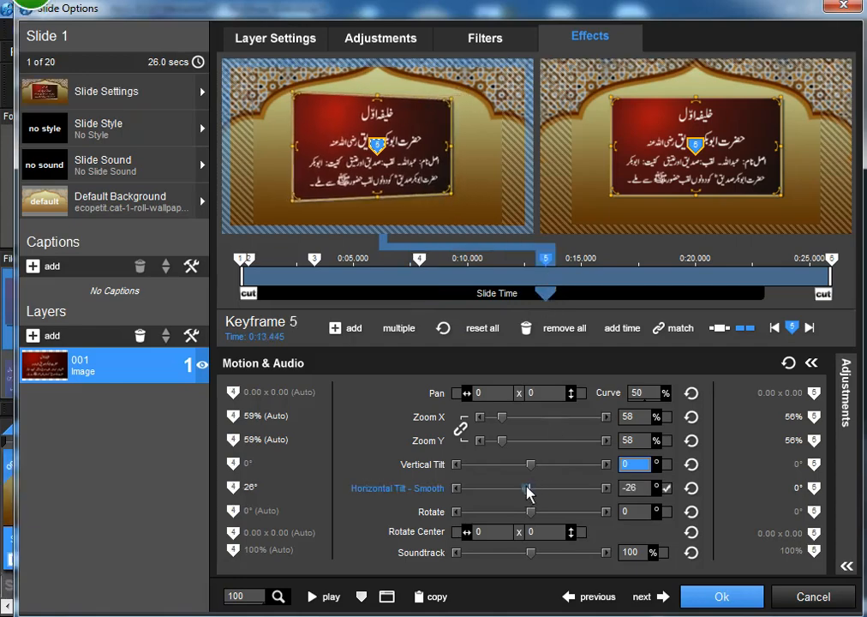
Step: Add keyframes at about 17.7 and 21.7 seconds with horizontal tilts of 26° and -21°
{"action": "double_click", "coordinate": [641, 278]}
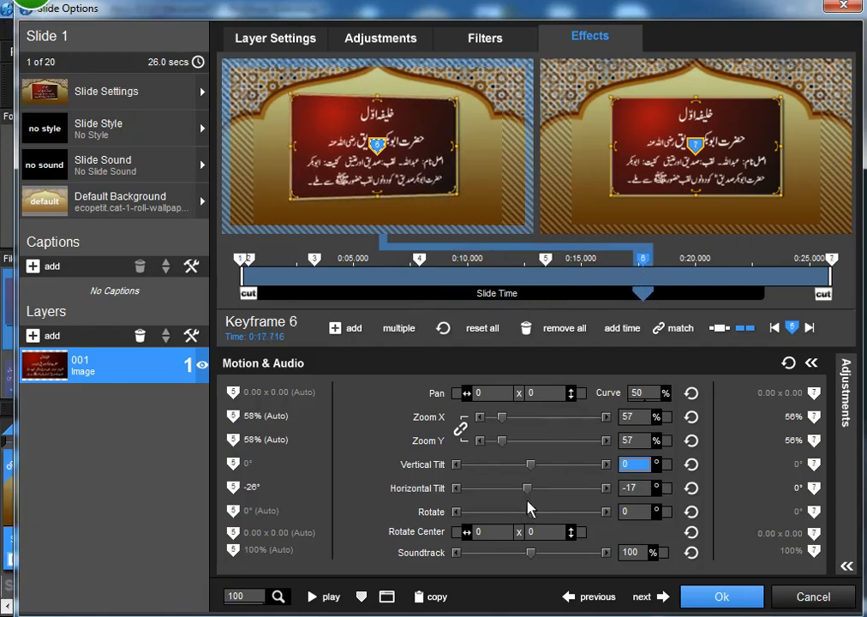
{"action": "left_click_drag", "start_coordinate": [528, 495], "coordinate": [537, 497]}
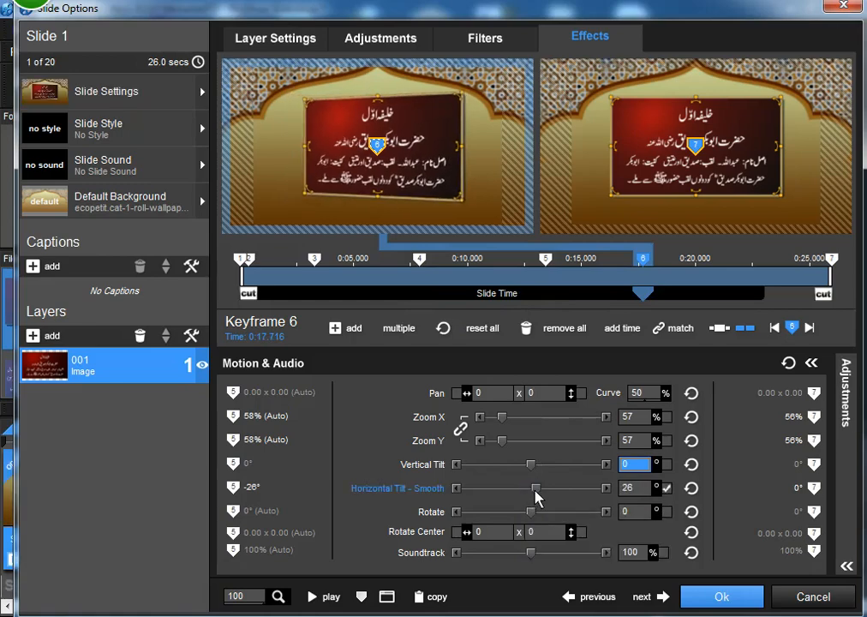
{"action": "double_click", "coordinate": [734, 284]}
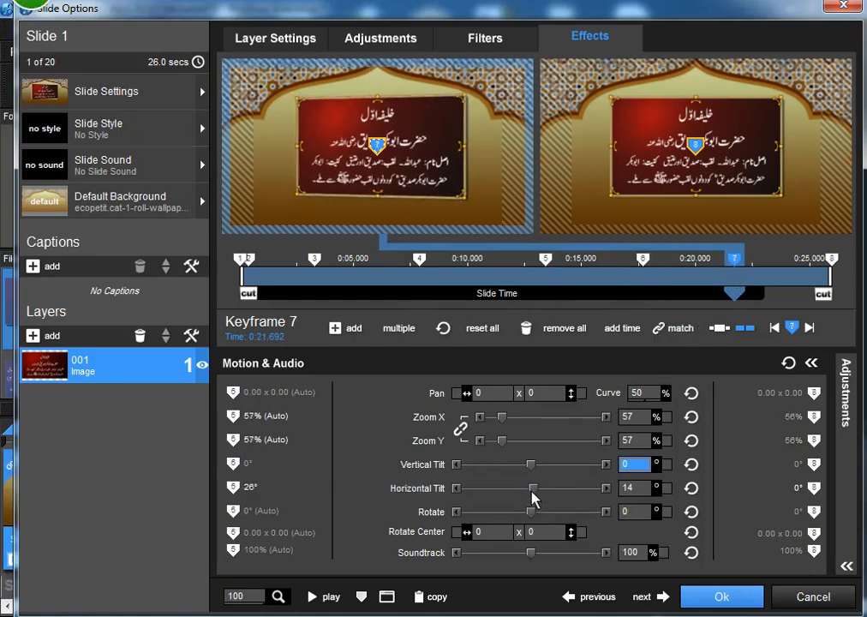
{"action": "left_click_drag", "start_coordinate": [530, 487], "coordinate": [528, 488]}
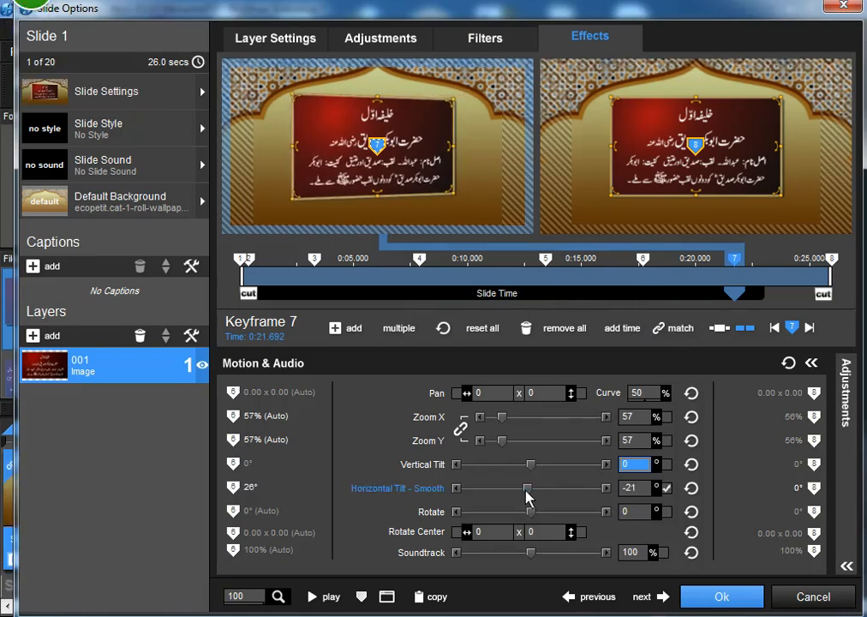
Step: Preview slide 1's tilt animation and apply the slide options
{"action": "left_click", "coordinate": [330, 600]}
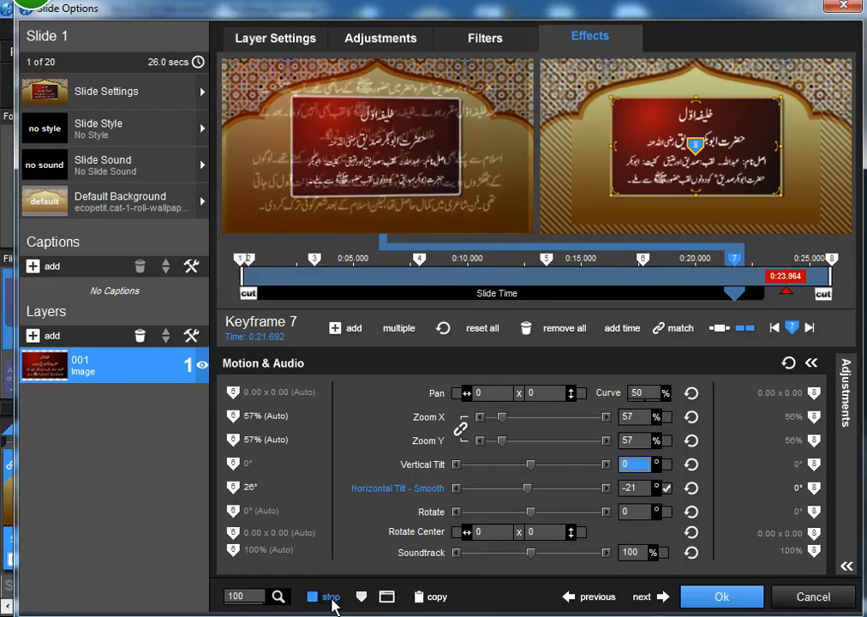
{"action": "left_click", "coordinate": [331, 598]}
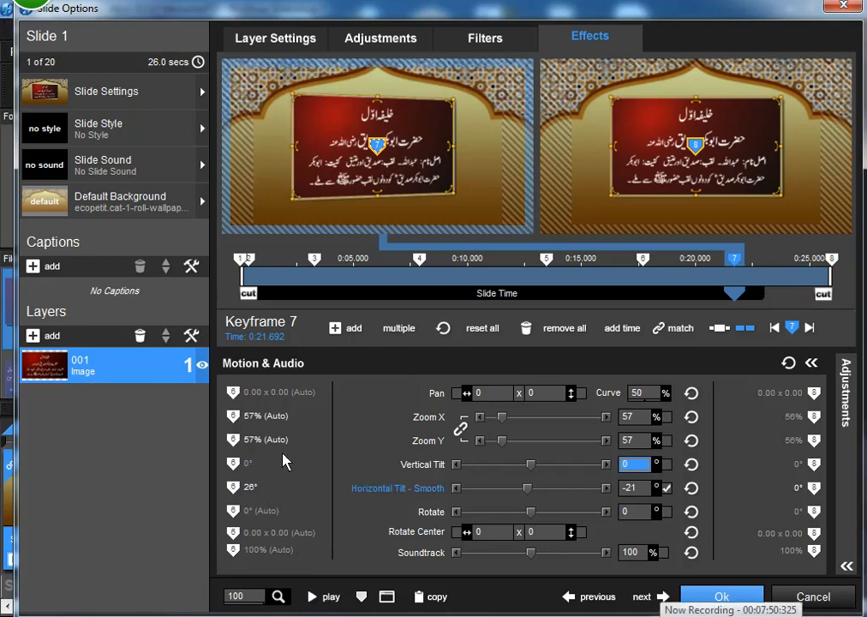
{"action": "left_click", "coordinate": [724, 597]}
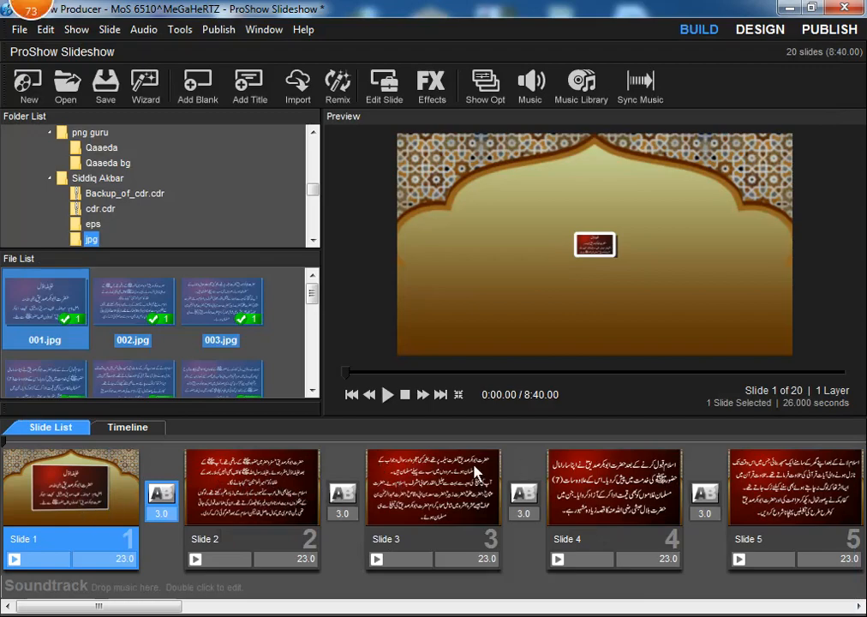
{"action": "left_click", "coordinate": [771, 615]}
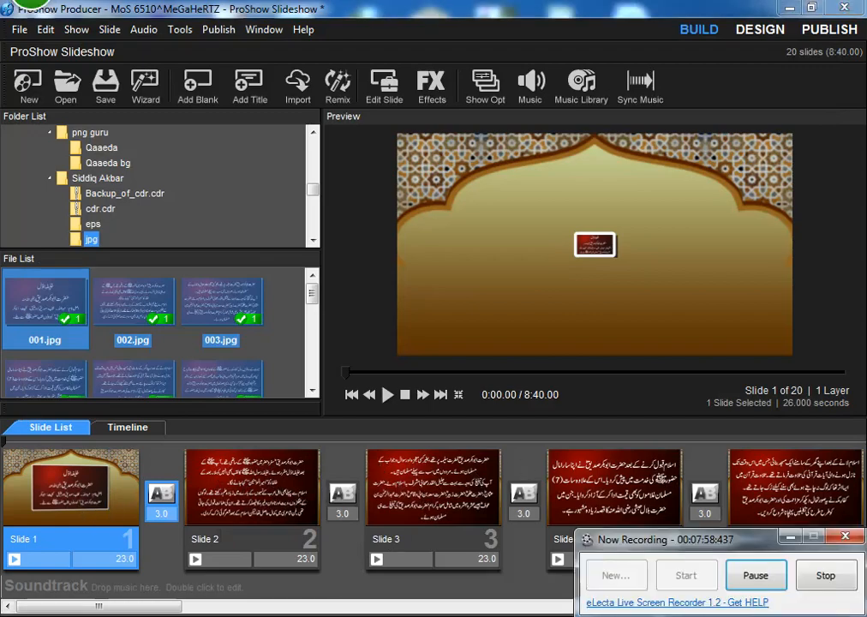
{"action": "left_click", "coordinate": [755, 576]}
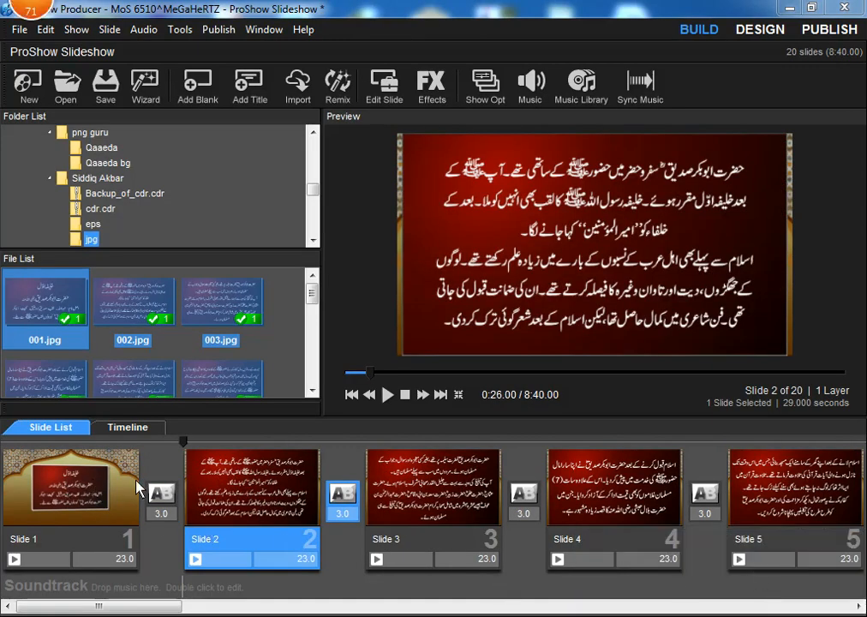
Step: Open the options of slide 2 and zoom its image layer to 60%
{"action": "double_click", "coordinate": [244, 484]}
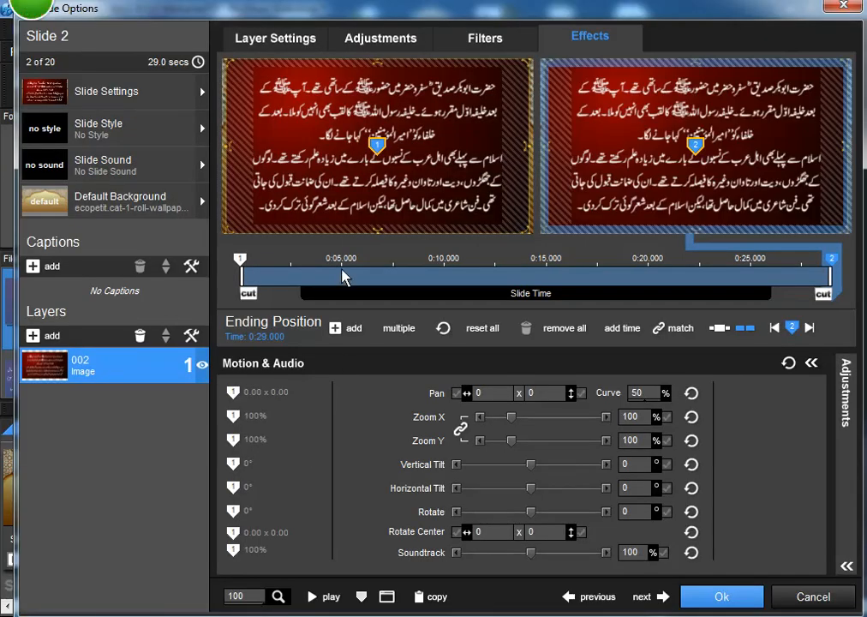
{"action": "left_click", "coordinate": [272, 39]}
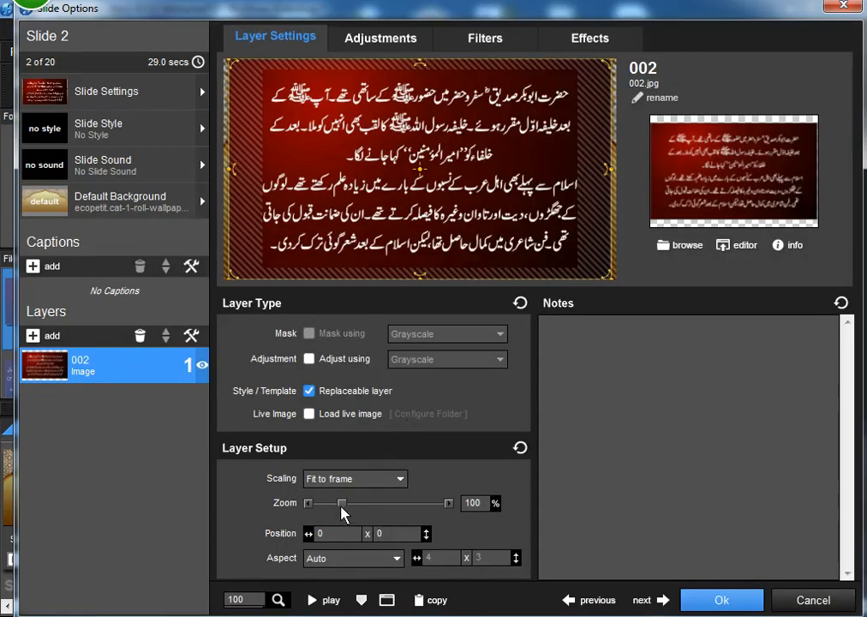
{"action": "left_click_drag", "start_coordinate": [341, 507], "coordinate": [334, 505]}
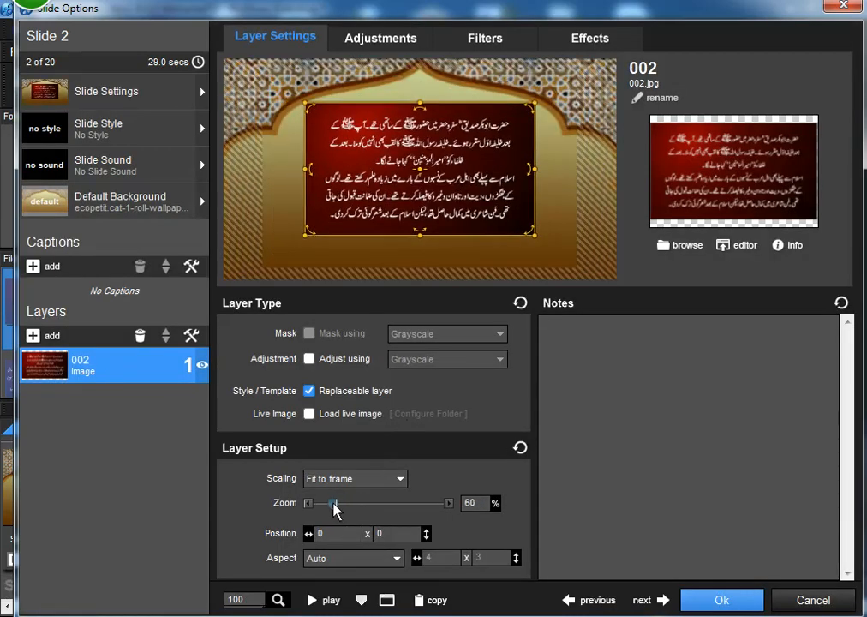
Step: Set slide 2's image layer to 2% sharpen, -1% brightness, 1% white point, -5% black point and 5% contrast
{"action": "left_click", "coordinate": [387, 41]}
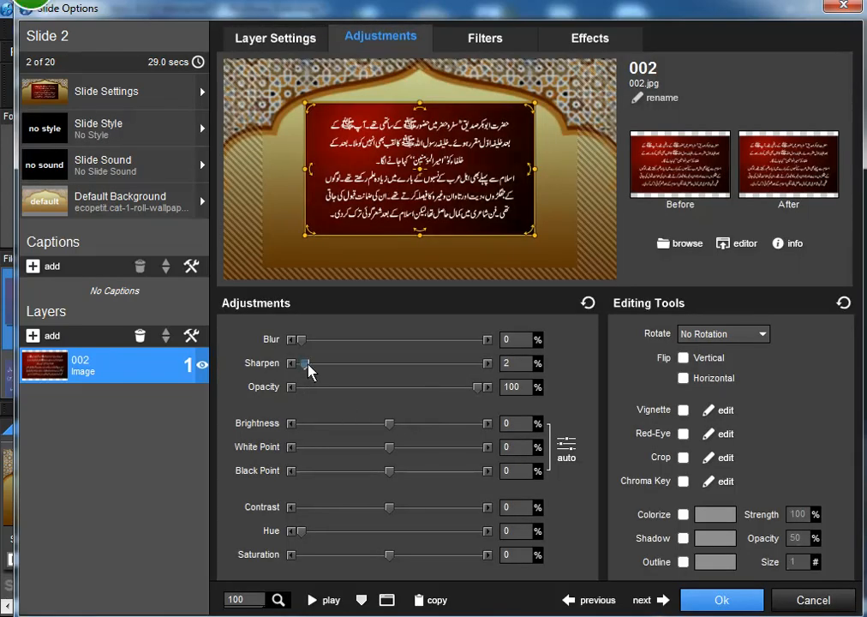
{"action": "left_click_drag", "start_coordinate": [390, 425], "coordinate": [382, 471]}
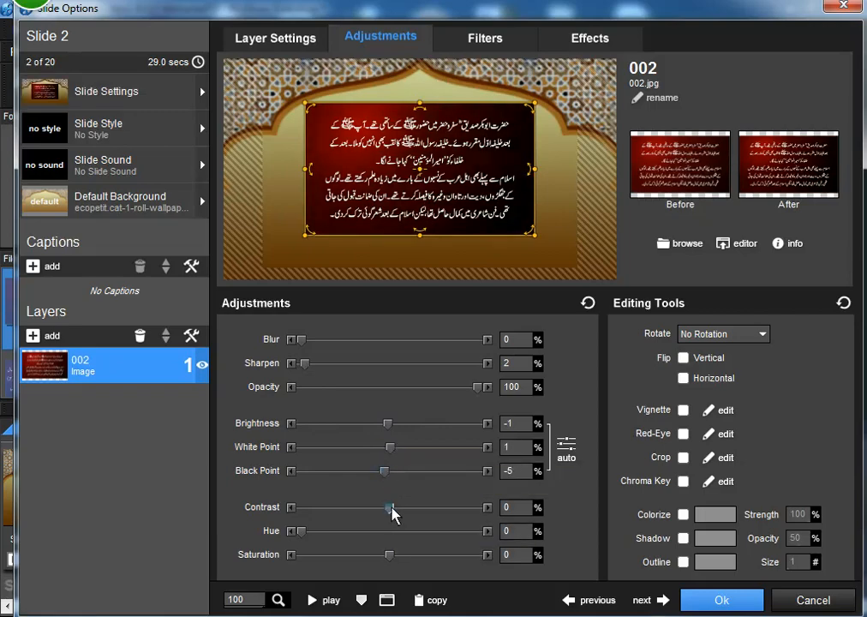
{"action": "left_click_drag", "start_coordinate": [386, 513], "coordinate": [396, 512]}
Step: Shrink slide 2's layer to 20% zoom at the starting keyframe and add a keyframe at about 0.4 seconds with about 59% zoom
{"action": "left_click", "coordinate": [591, 39]}
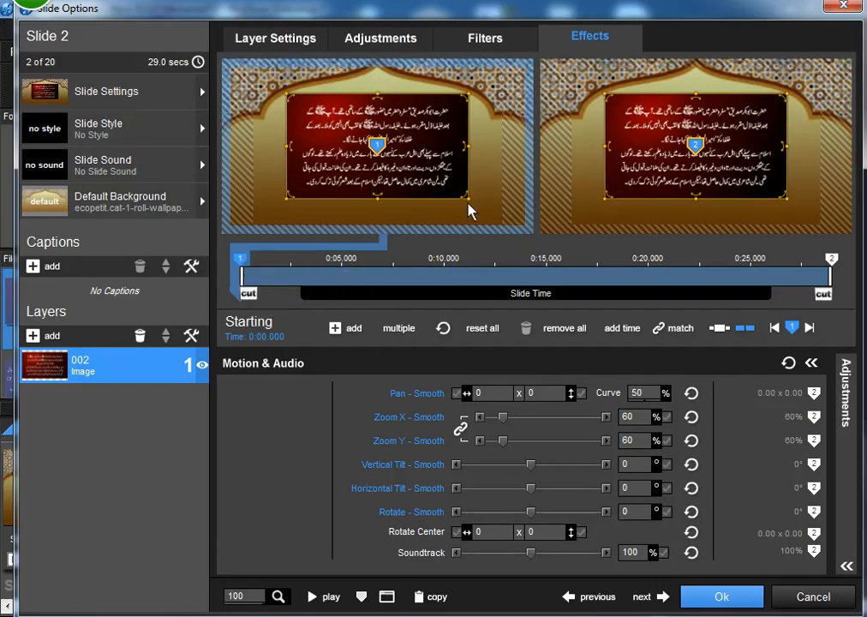
{"action": "left_click_drag", "start_coordinate": [468, 209], "coordinate": [408, 169]}
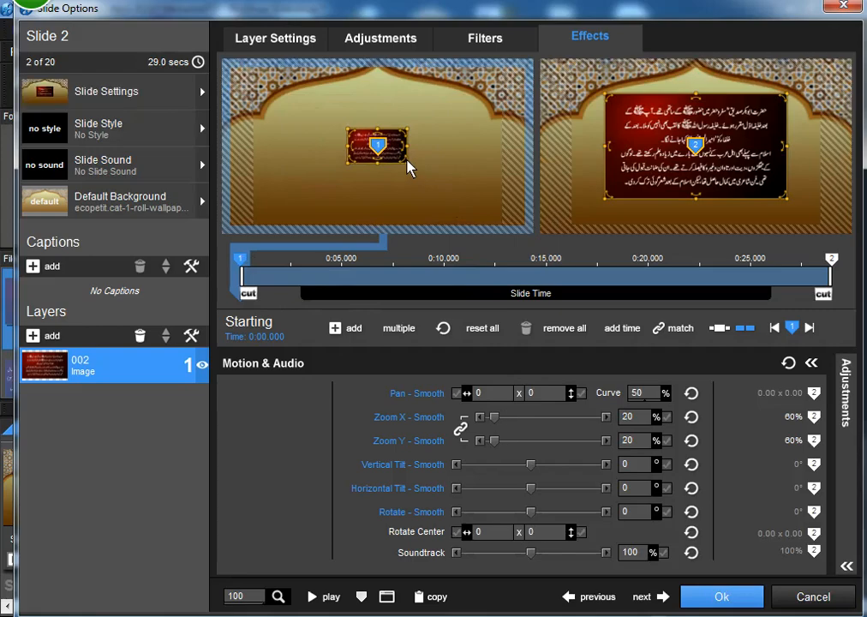
{"action": "double_click", "coordinate": [248, 270]}
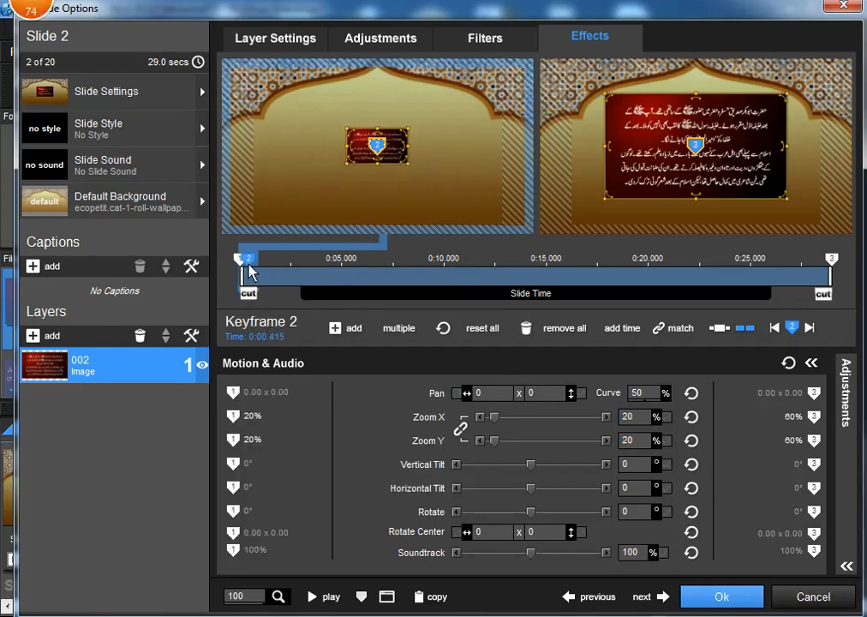
{"action": "left_click_drag", "start_coordinate": [407, 165], "coordinate": [467, 225]}
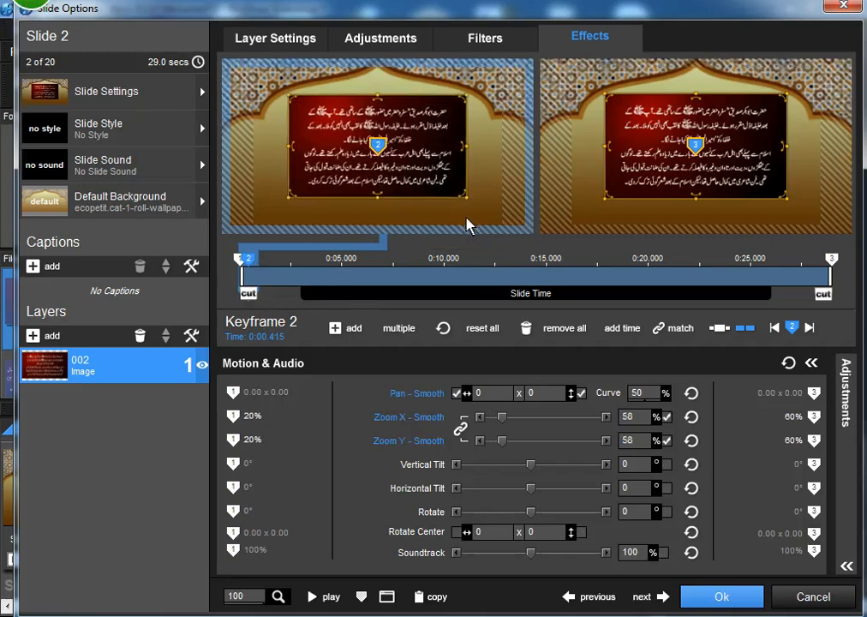
Step: Add keyframes to slide 2's layer at about 7 and 13.7 seconds with horizontal tilts of -26° and 21°
{"action": "double_click", "coordinate": [385, 279]}
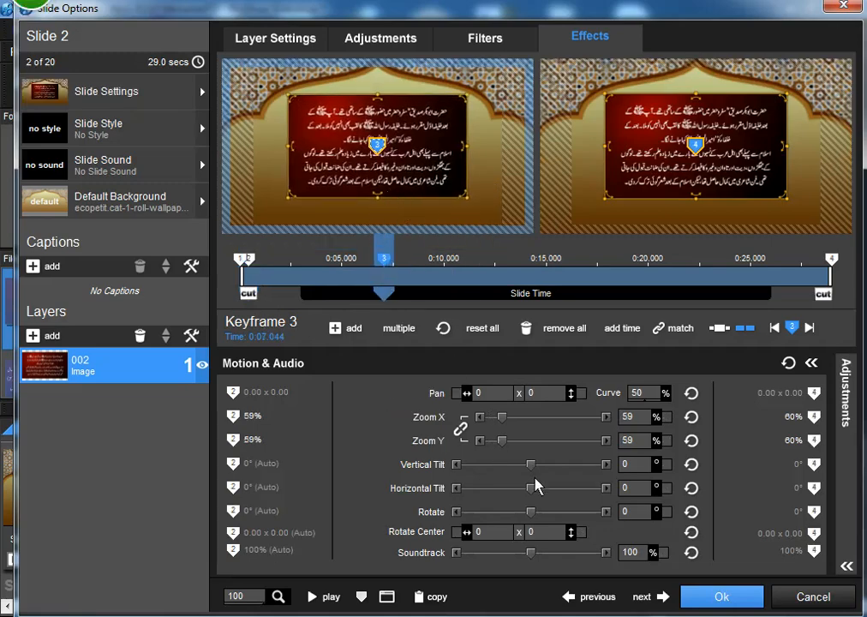
{"action": "left_click_drag", "start_coordinate": [536, 487], "coordinate": [530, 492]}
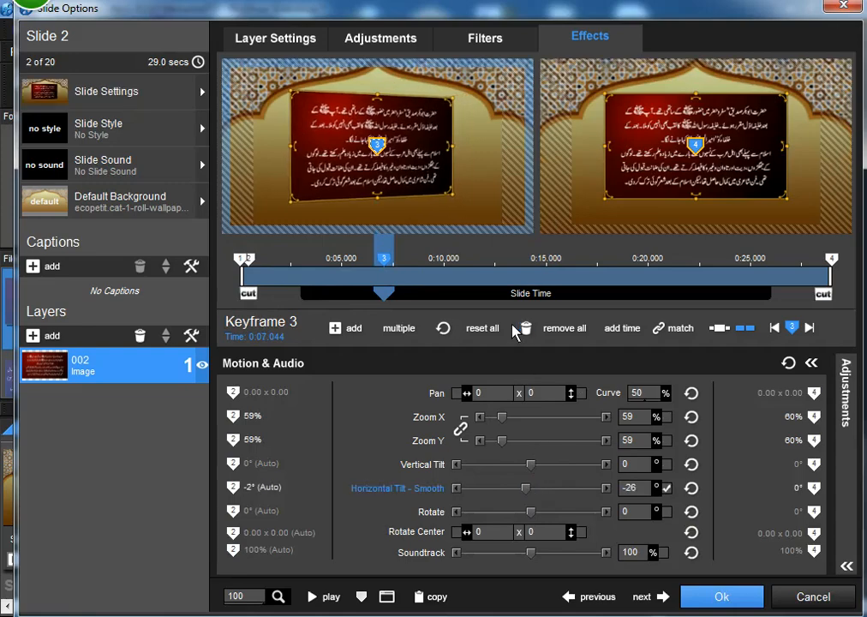
{"action": "double_click", "coordinate": [518, 281]}
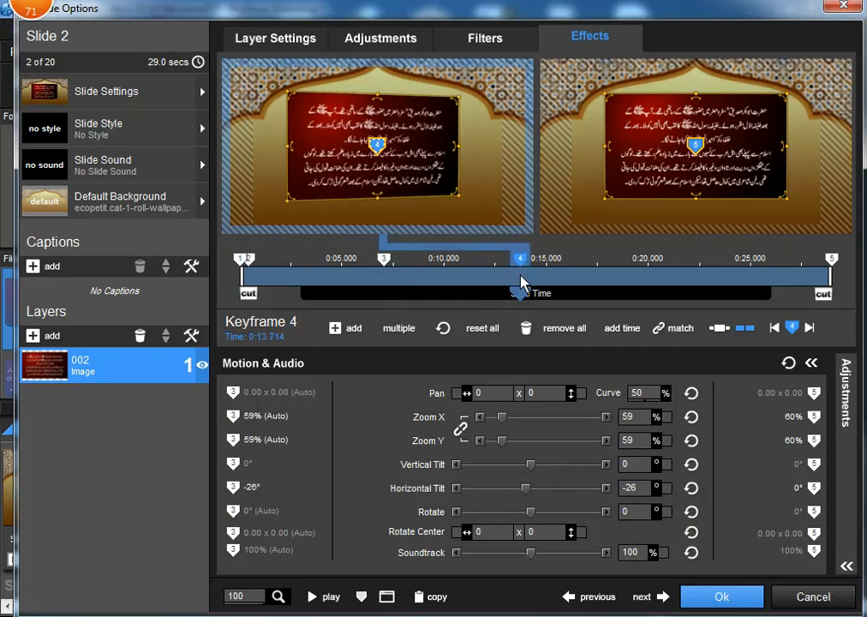
{"action": "left_click_drag", "start_coordinate": [531, 495], "coordinate": [536, 496]}
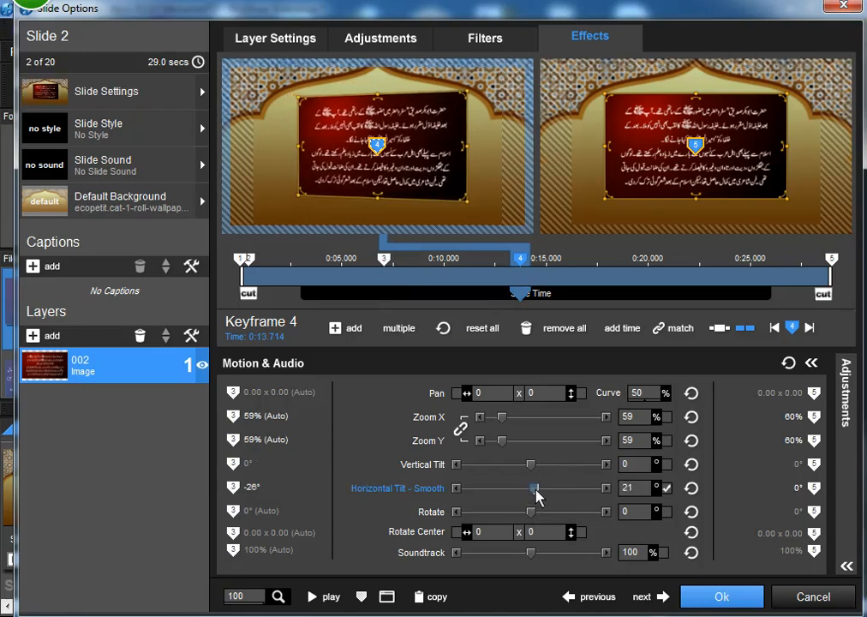
Step: Add keyframes to slide 2's layer at about 19.8 and 24.1 seconds with horizontal tilts of -12° and 12°
{"action": "double_click", "coordinate": [647, 281]}
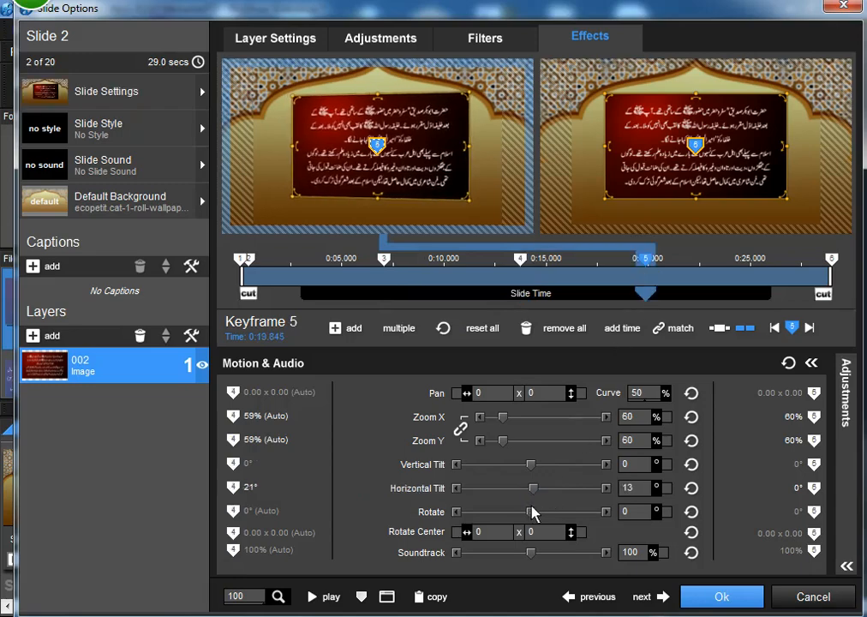
{"action": "left_click_drag", "start_coordinate": [533, 497], "coordinate": [535, 493]}
{"action": "double_click", "coordinate": [731, 277]}
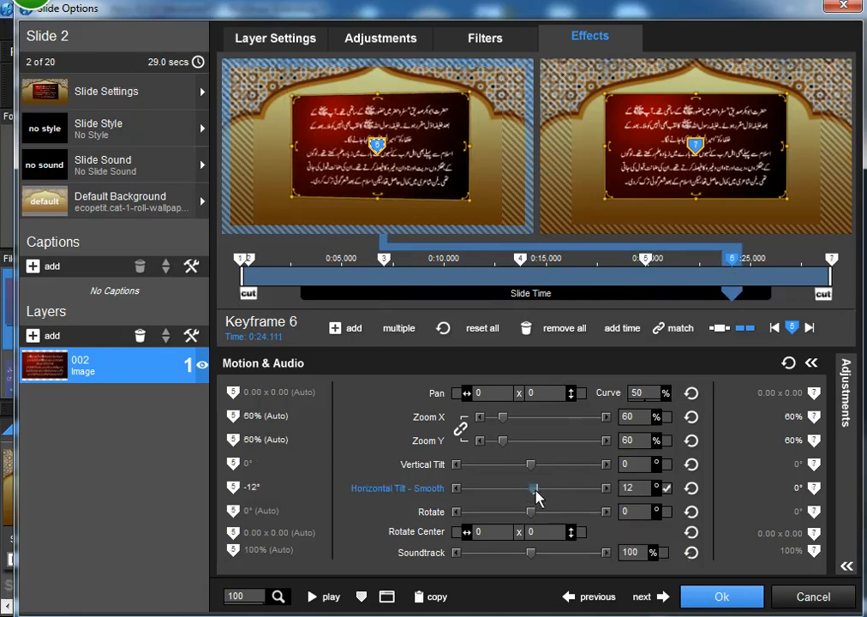
Step: Give slide 2's image layer a black shadow at 70% opacity and a white outline of size 2, and apply the slide changes
{"action": "left_click", "coordinate": [381, 42]}
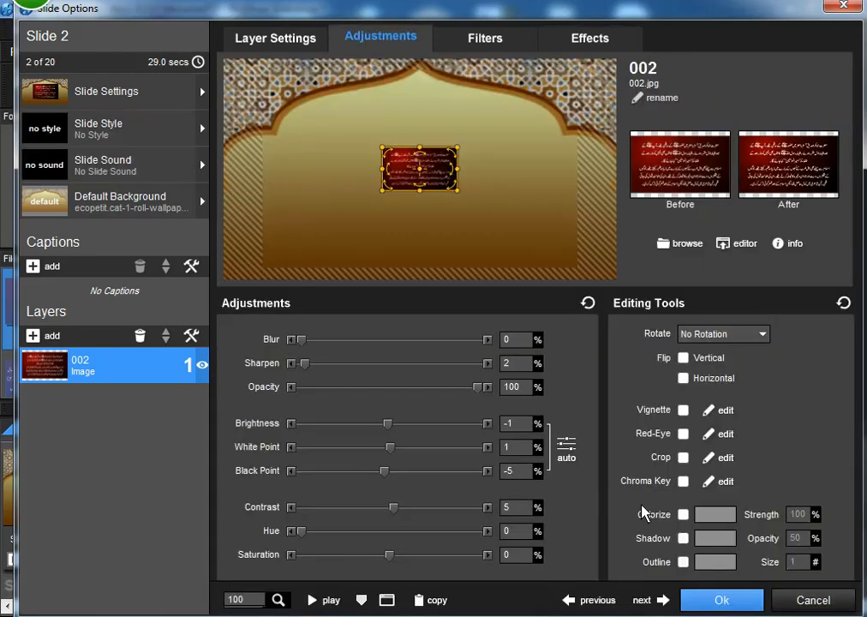
{"action": "left_click", "coordinate": [683, 538]}
{"action": "left_click", "coordinate": [797, 538]}
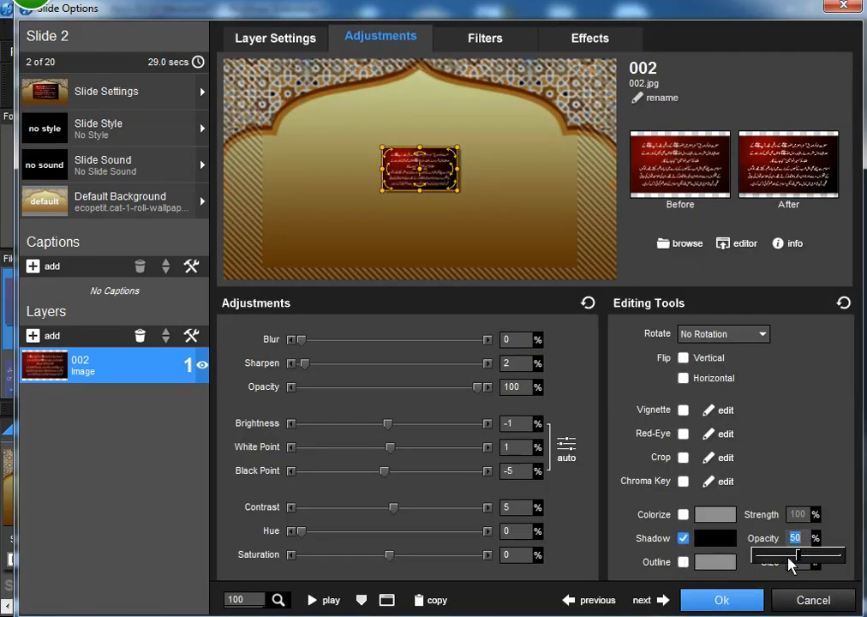
{"action": "mouse_move", "coordinate": [791, 561]}
{"action": "left_mouse_down"}
{"action": "mouse_move", "coordinate": [794, 549]}
{"action": "mouse_move", "coordinate": [813, 555]}
{"action": "mouse_move", "coordinate": [805, 556]}
{"action": "left_mouse_up"}
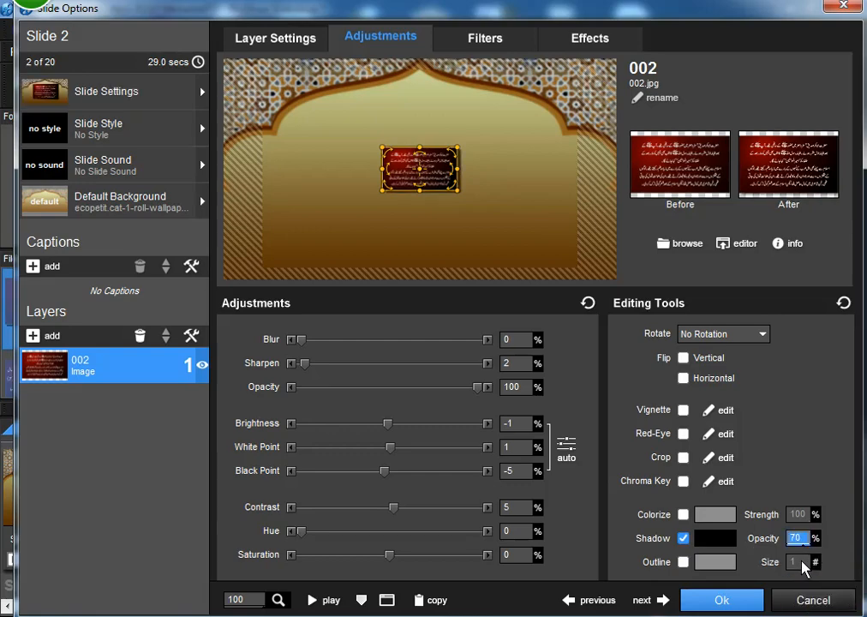
{"action": "left_click", "coordinate": [683, 562]}
{"action": "left_click", "coordinate": [797, 562]}
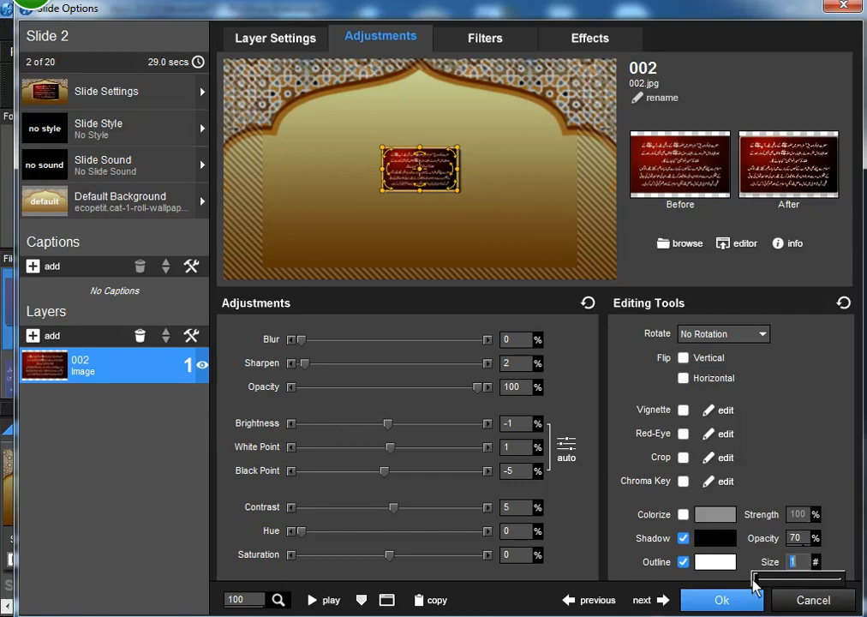
{"action": "type", "text": "2"}
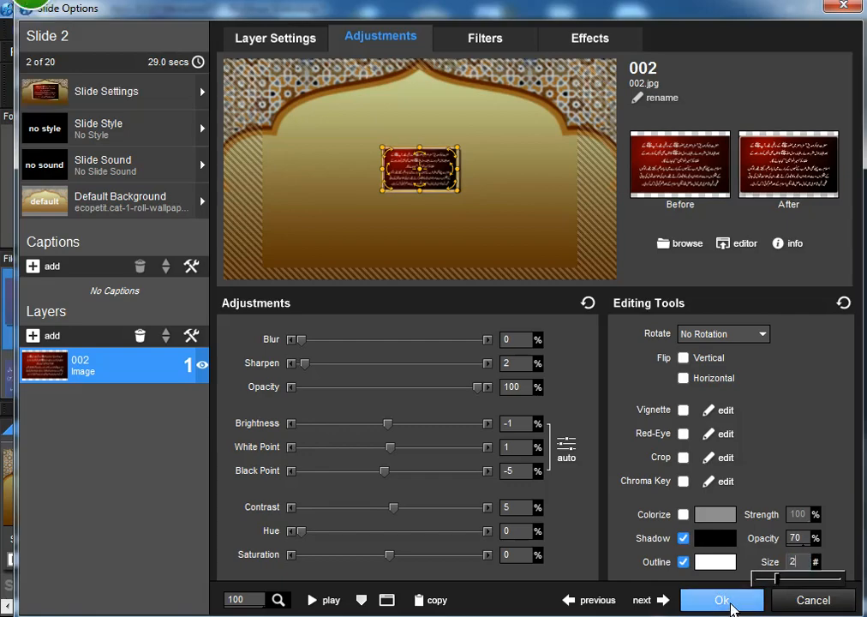
{"action": "left_click", "coordinate": [731, 602]}
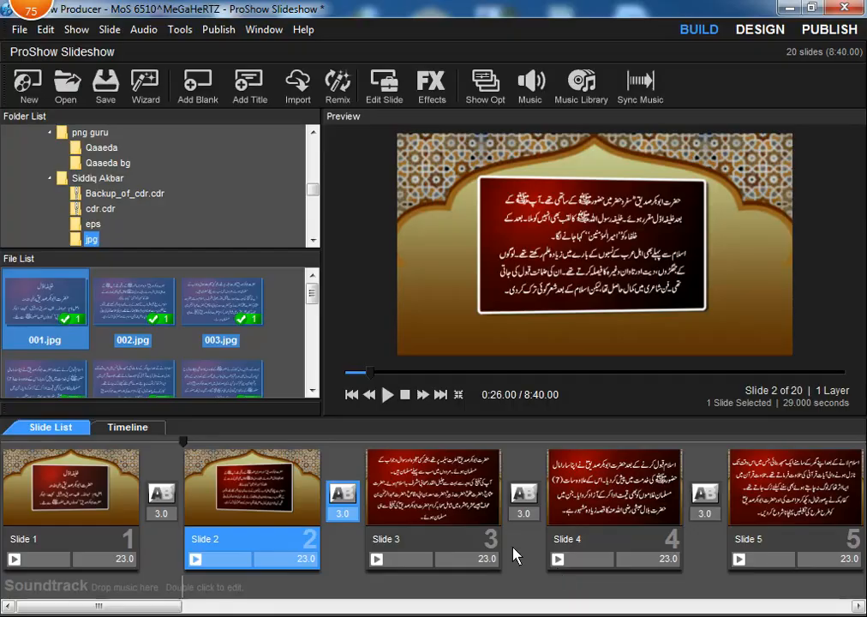
Step: Examine the options for copying slide 2's effect and settings to other slides
{"action": "left_click", "coordinate": [103, 490]}
{"action": "left_click", "coordinate": [262, 492]}
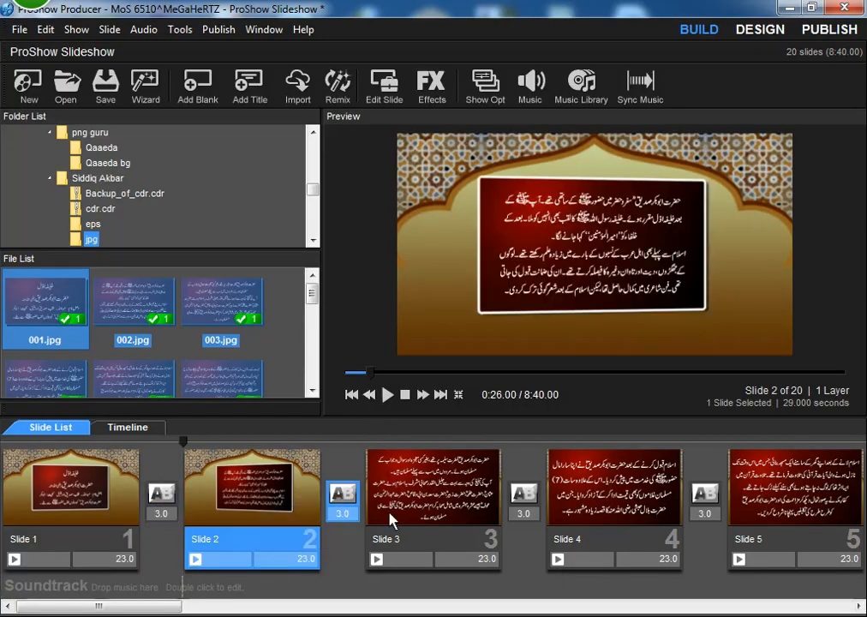
{"action": "left_click", "coordinate": [441, 487]}
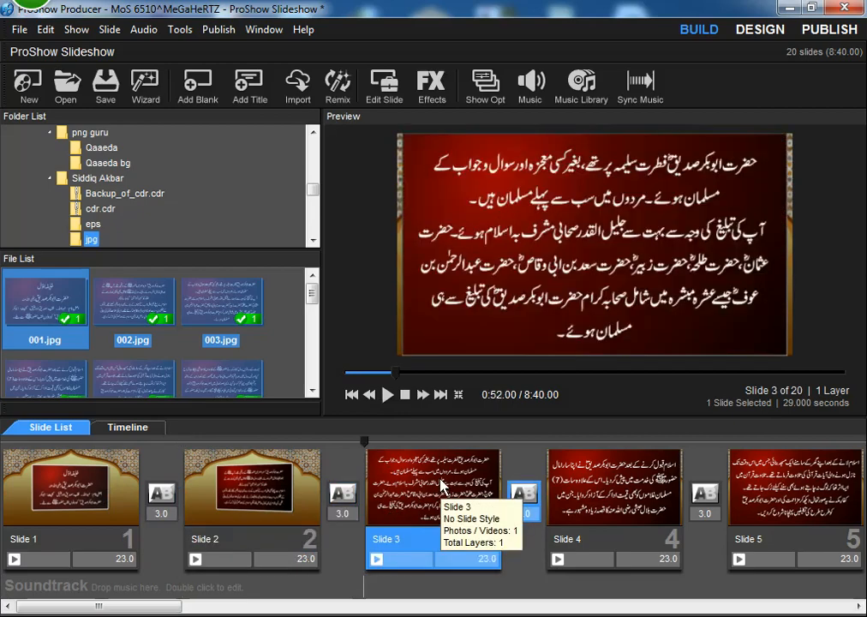
{"action": "left_click", "coordinate": [238, 493]}
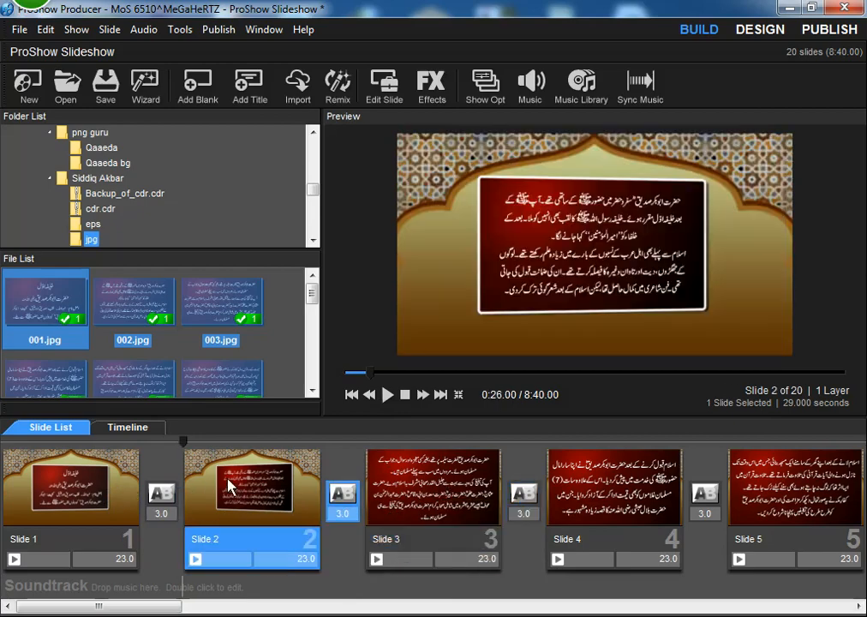
{"action": "right_click", "coordinate": [228, 471]}
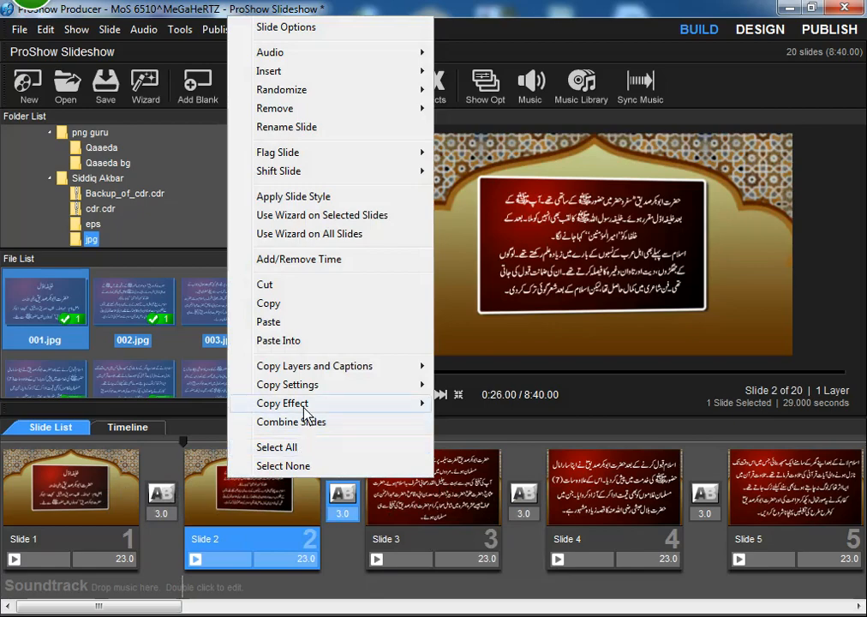
{"action": "mouse_move", "coordinate": [295, 403]}
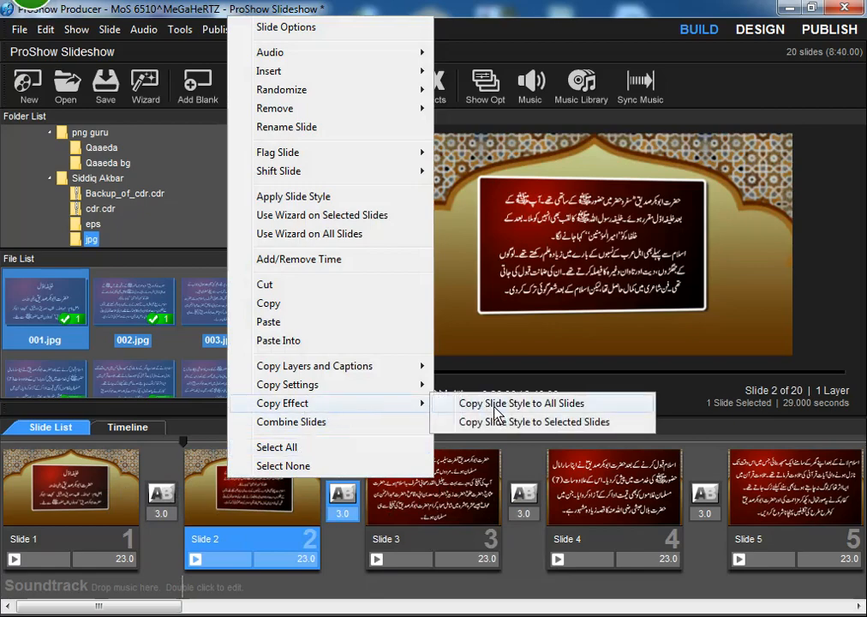
{"action": "mouse_move", "coordinate": [336, 392]}
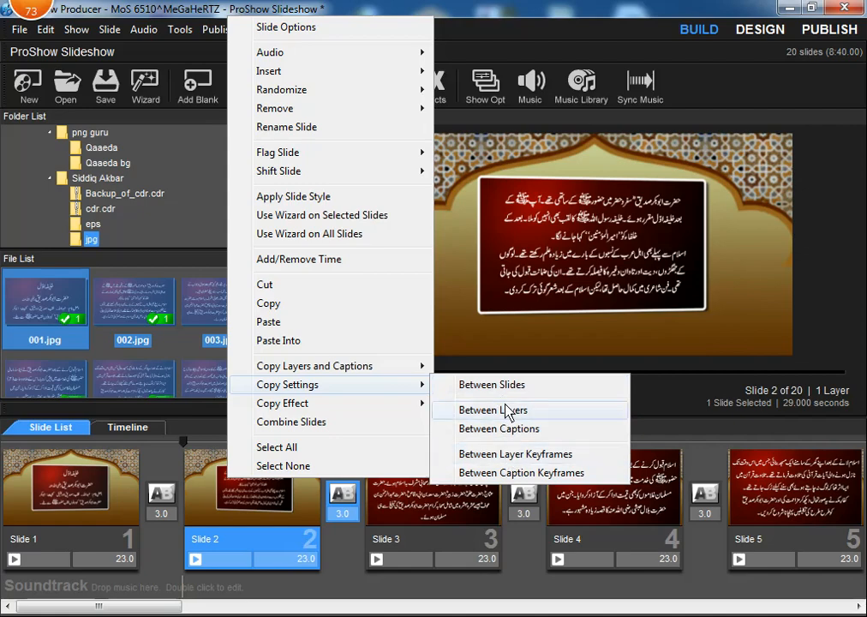
{"action": "left_click", "coordinate": [254, 517]}
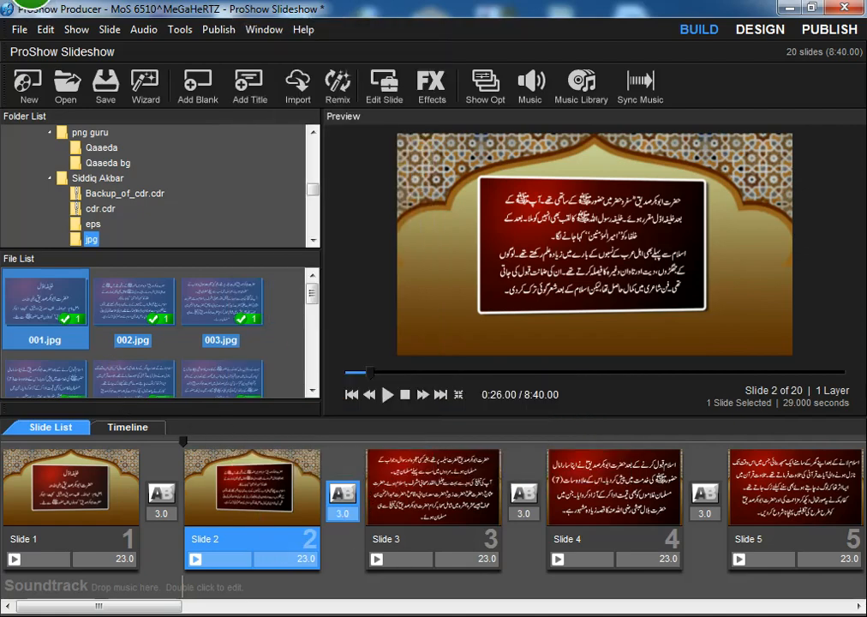
{"action": "double_click", "coordinate": [471, 497]}
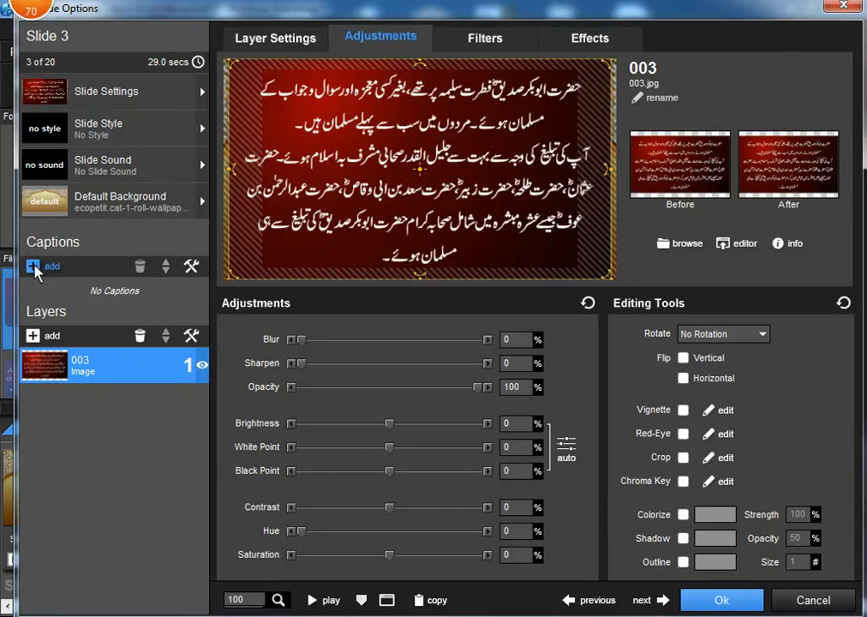
{"action": "right_click", "coordinate": [86, 365]}
{"action": "mouse_move", "coordinate": [175, 316]}
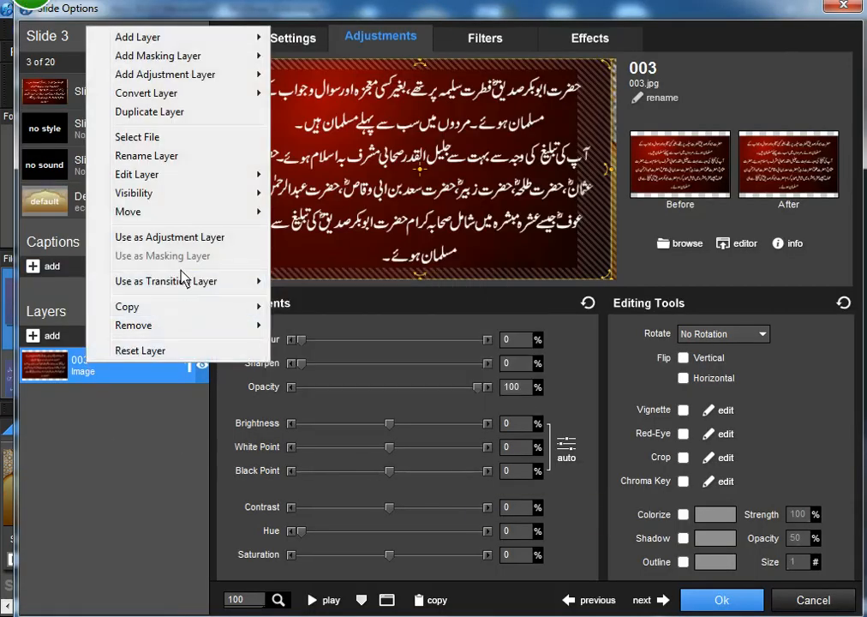
{"action": "mouse_move", "coordinate": [212, 309]}
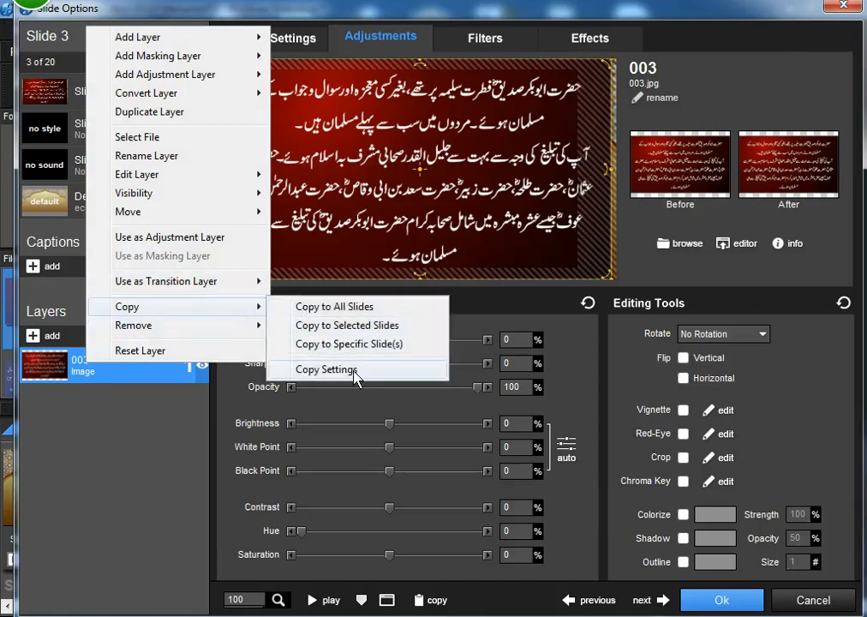
{"action": "left_click", "coordinate": [100, 383]}
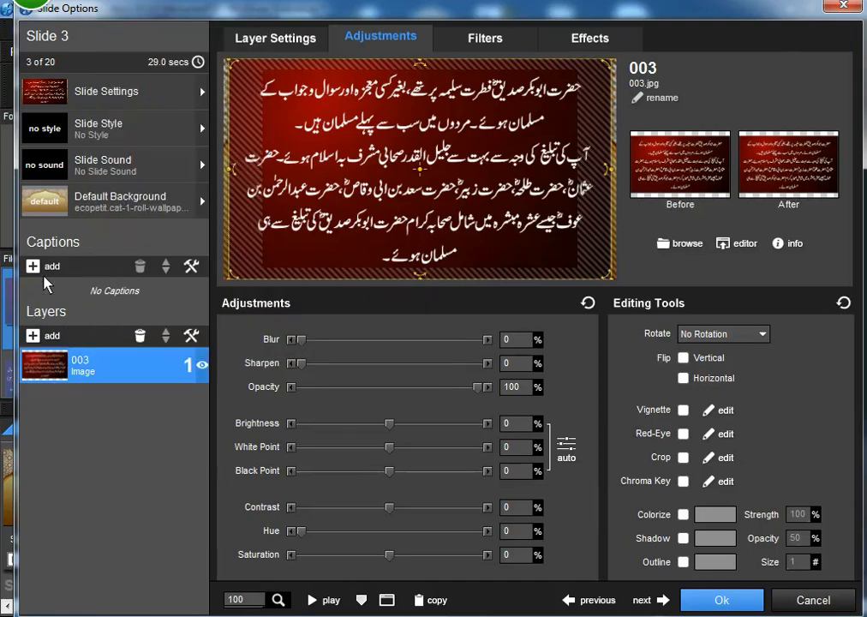
{"action": "left_click", "coordinate": [39, 274]}
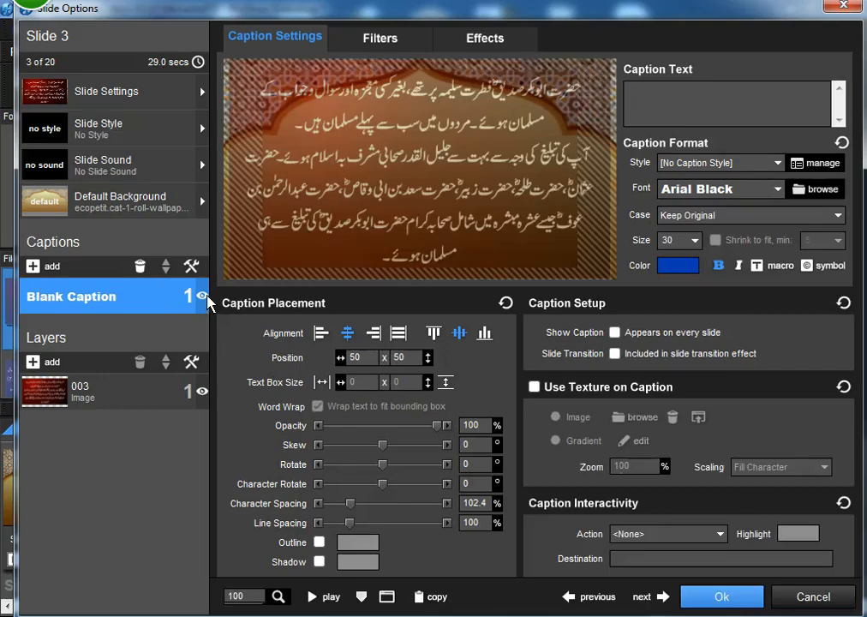
{"action": "left_click", "coordinate": [821, 597]}
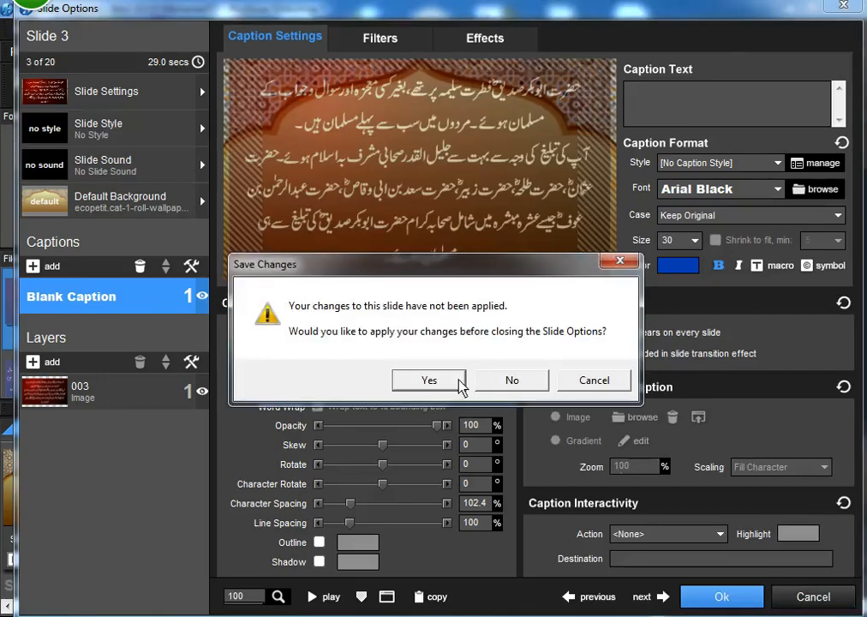
{"action": "left_click", "coordinate": [513, 381]}
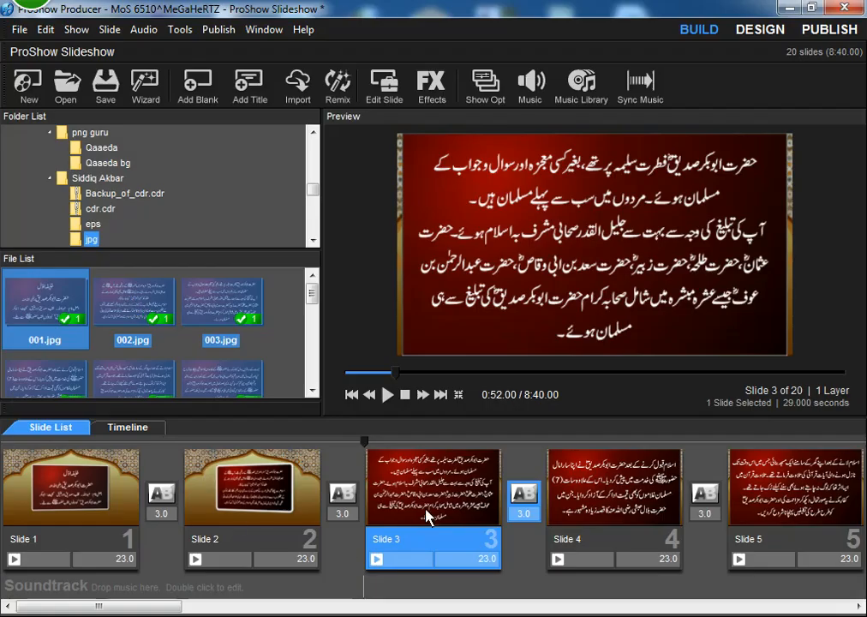
Step: Open slide 3's options and launch Notepad with a blank document
{"action": "double_click", "coordinate": [450, 493]}
{"action": "key", "text": "super"}
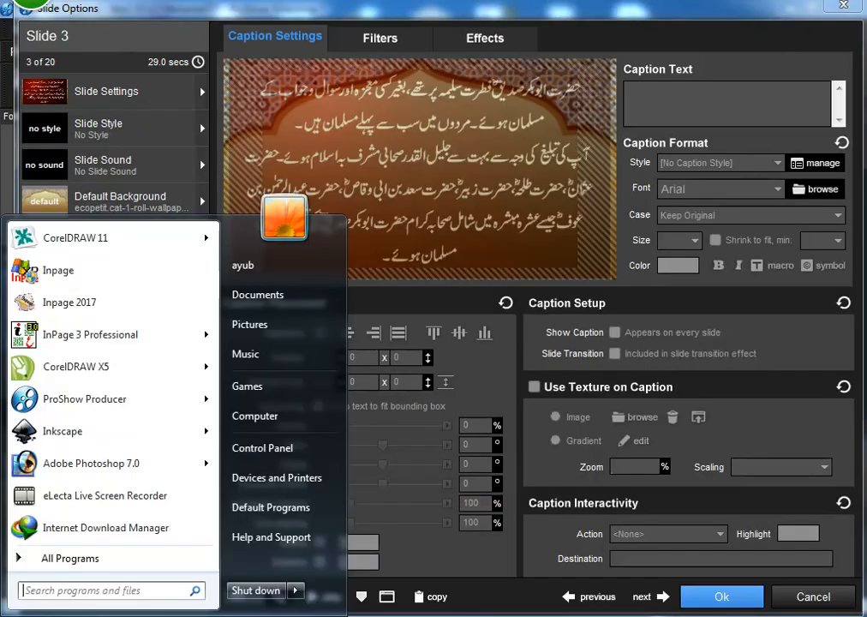
{"action": "type", "text": "Not"}
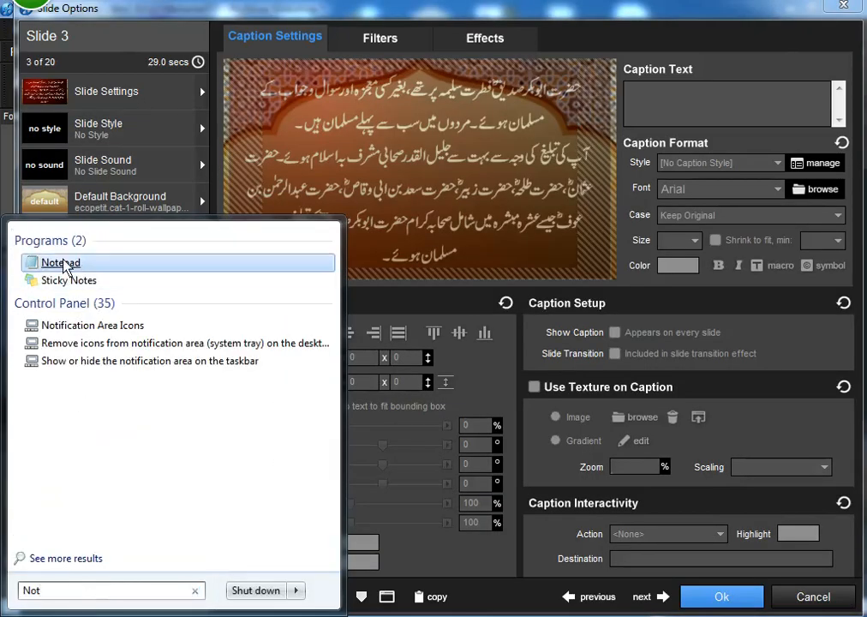
{"action": "left_click", "coordinate": [62, 264]}
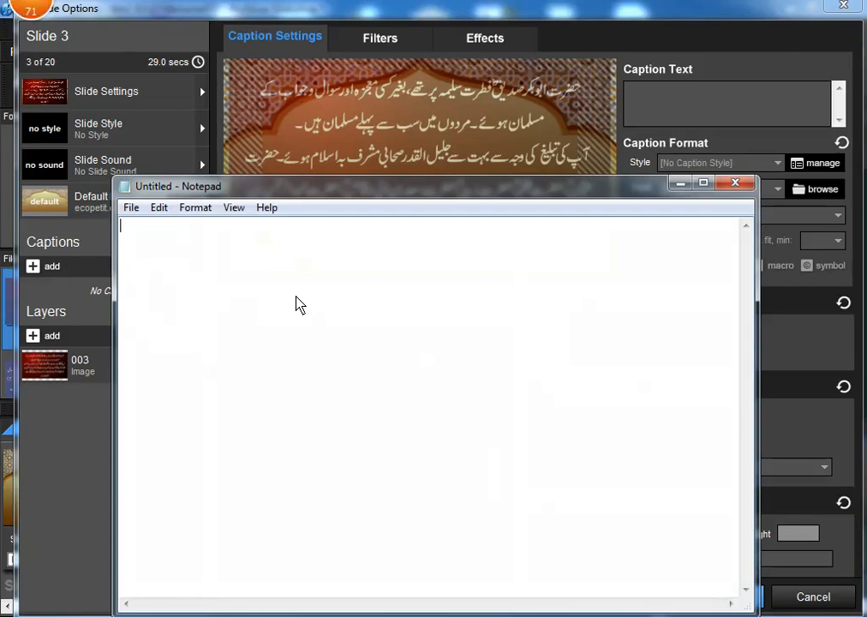
Step: Set the Notepad font size to 24
{"action": "left_click", "coordinate": [196, 207]}
{"action": "left_click", "coordinate": [226, 247]}
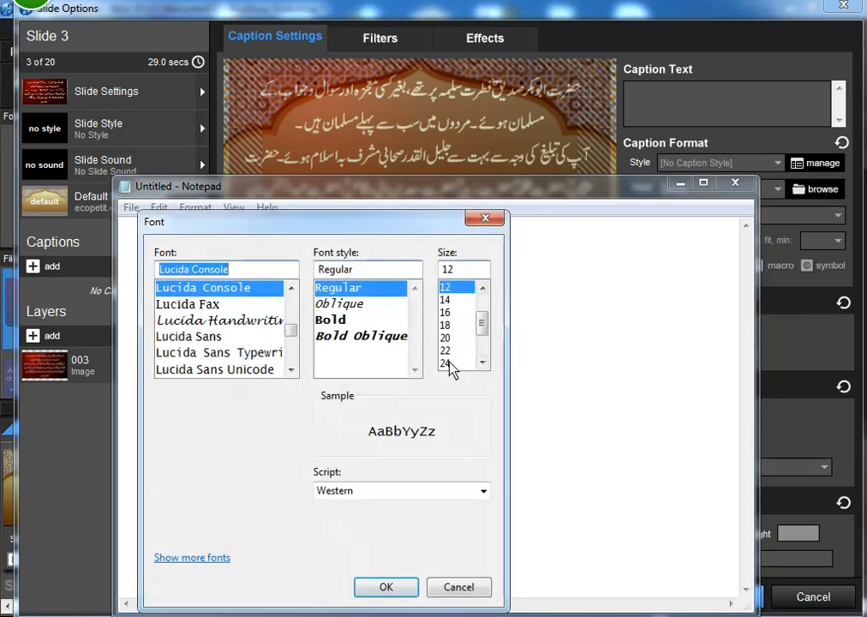
{"action": "left_click", "coordinate": [448, 363]}
{"action": "left_click", "coordinate": [387, 590]}
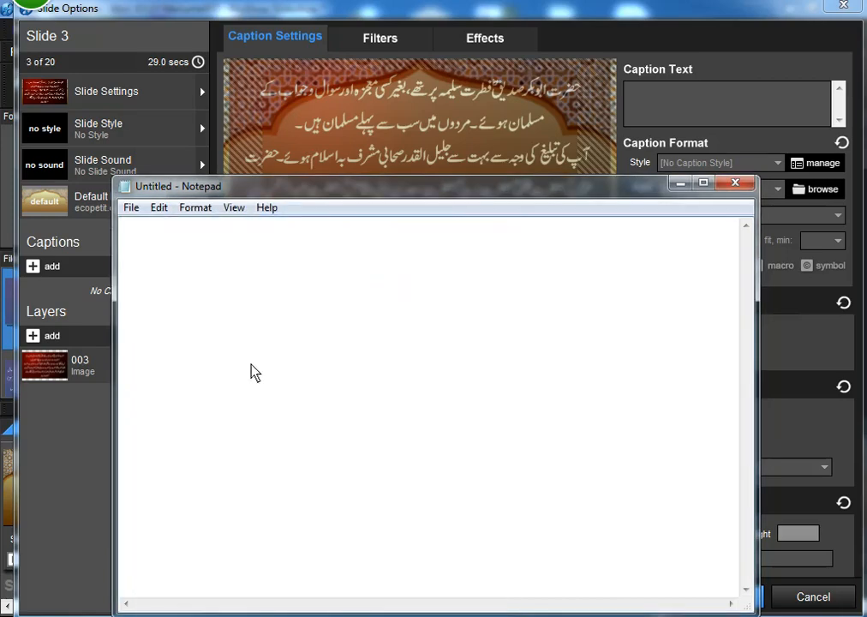
Step: Write the two-line note "You can try Copy Setting option" and "But it did not work well" in Notepad
{"action": "type", "text": "You c"}
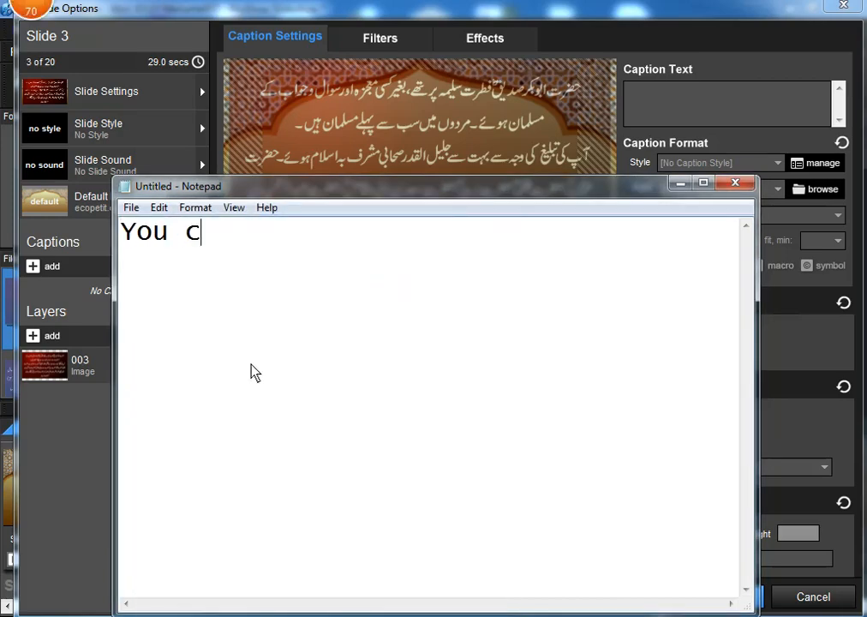
{"action": "type", "text": "an try C"}
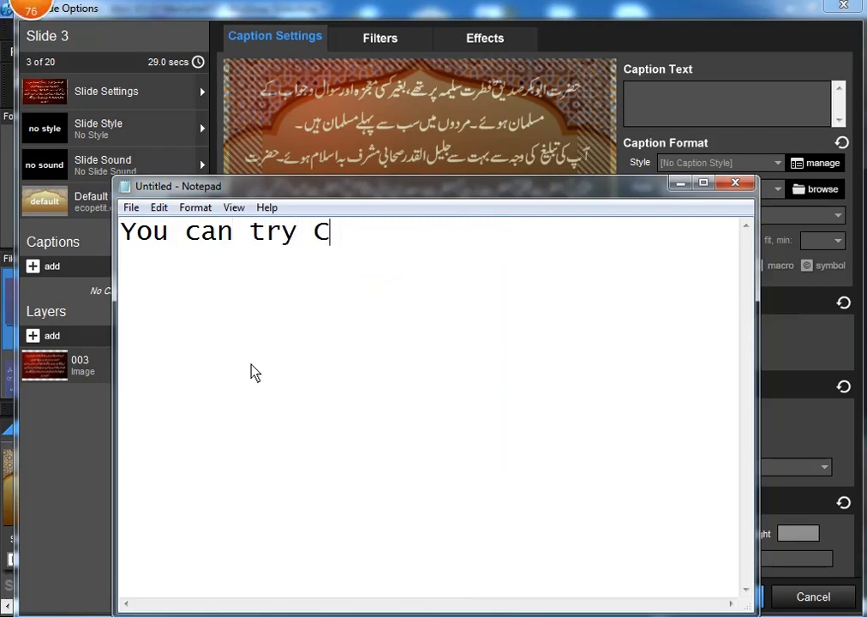
{"action": "type", "text": "opy"}
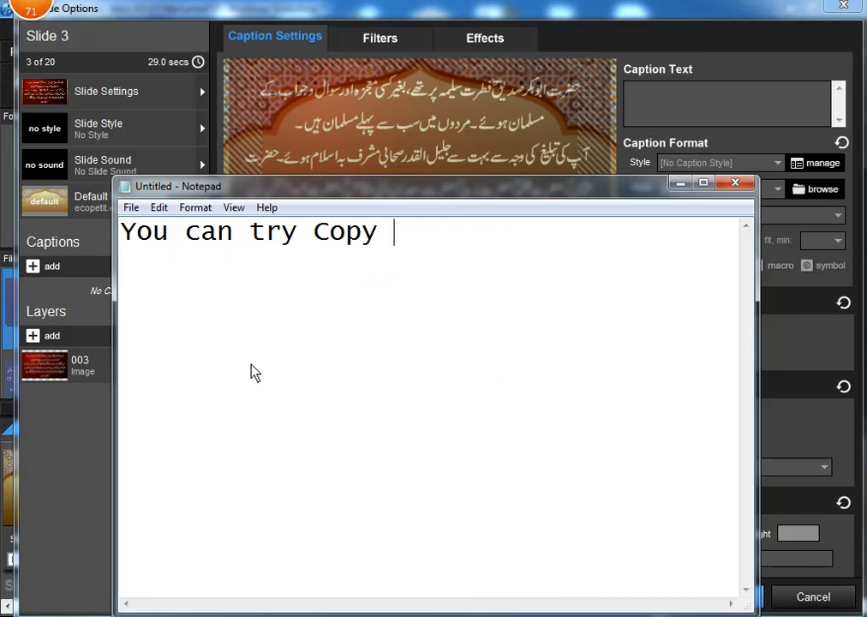
{"action": "type", "text": " Setting "}
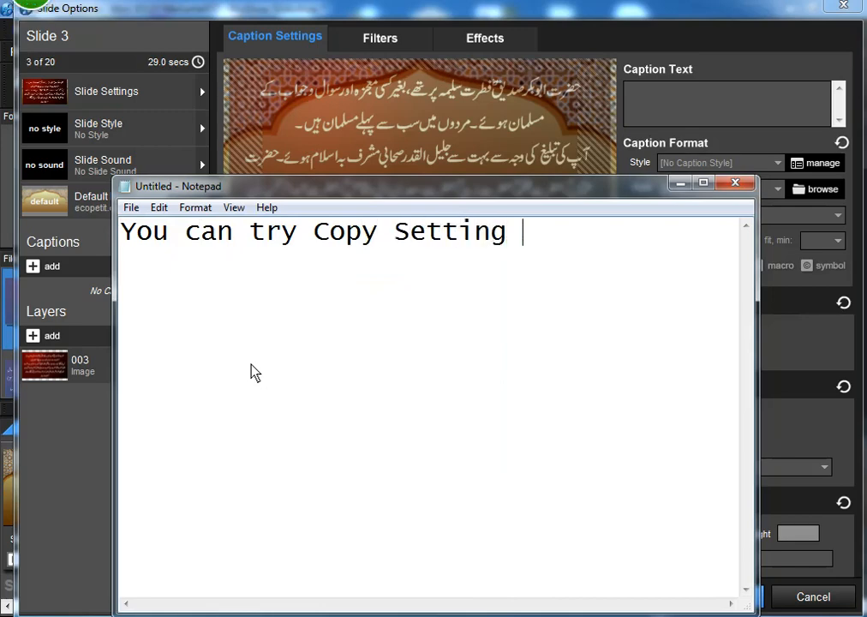
{"action": "type", "text": "optio"}
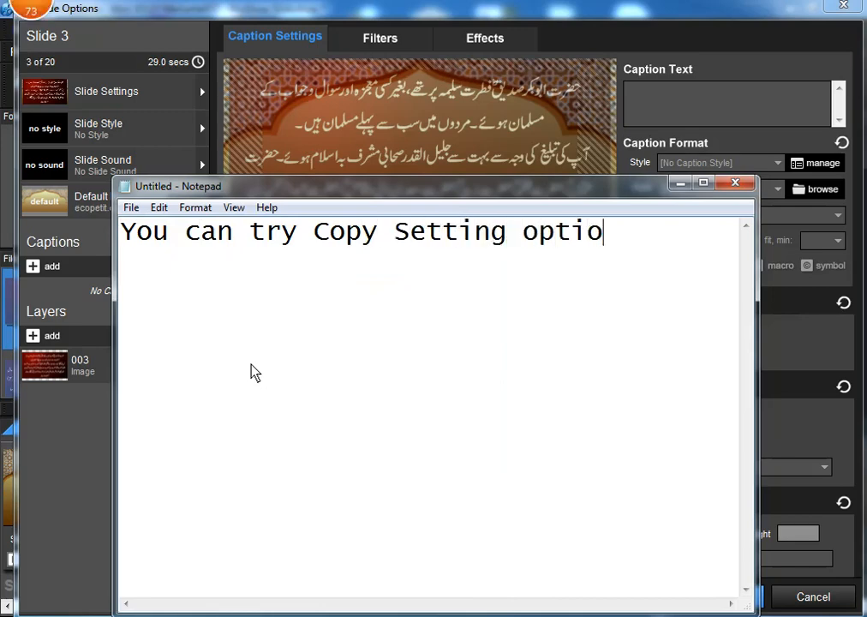
{"action": "type", "text": "n"}
{"action": "key", "text": "Return"}
{"action": "type", "text": "But it "}
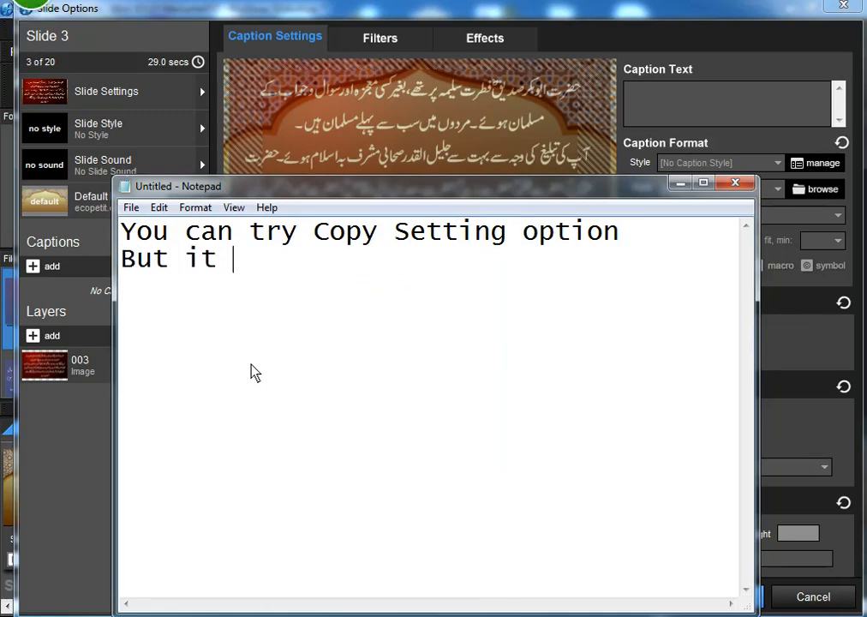
{"action": "type", "text": "did"}
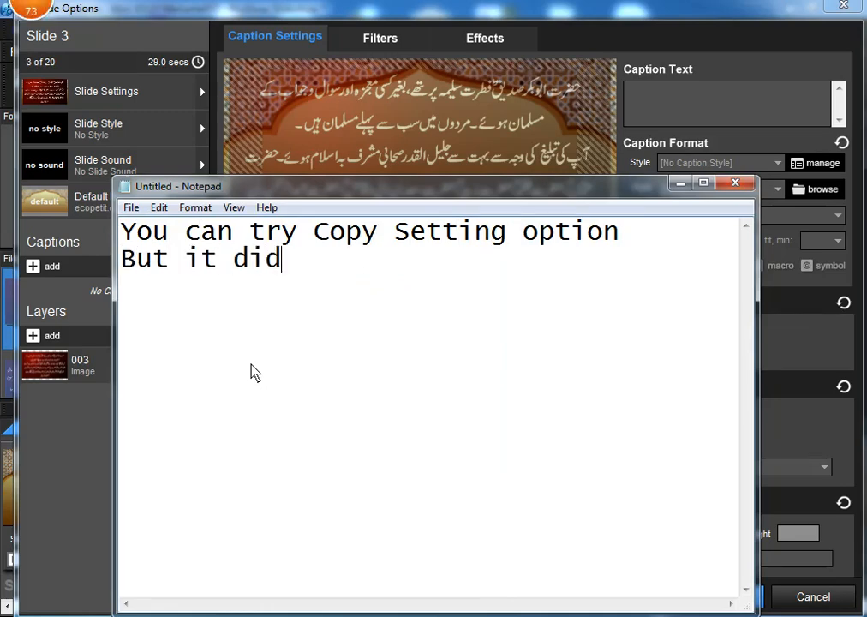
{"action": "type", "text": " not "}
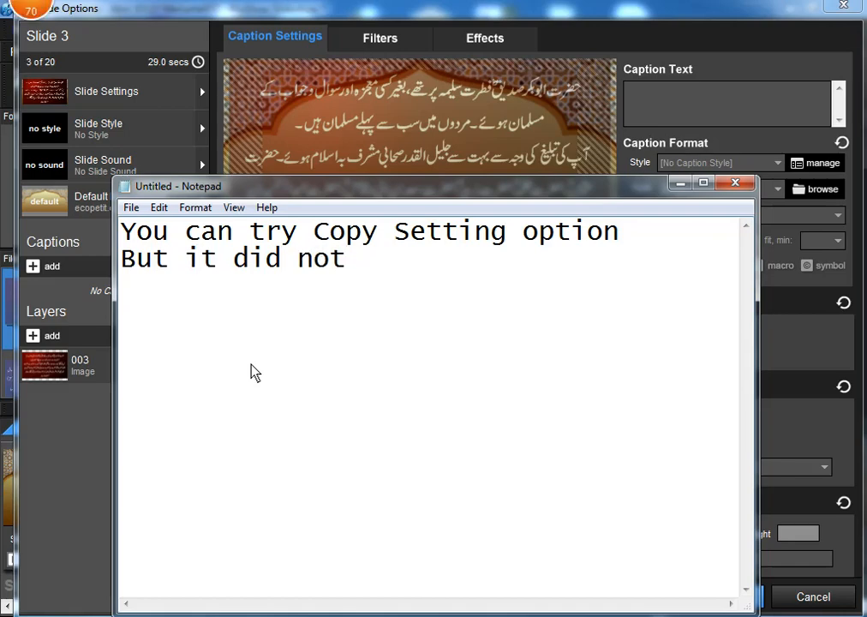
{"action": "type", "text": "work"}
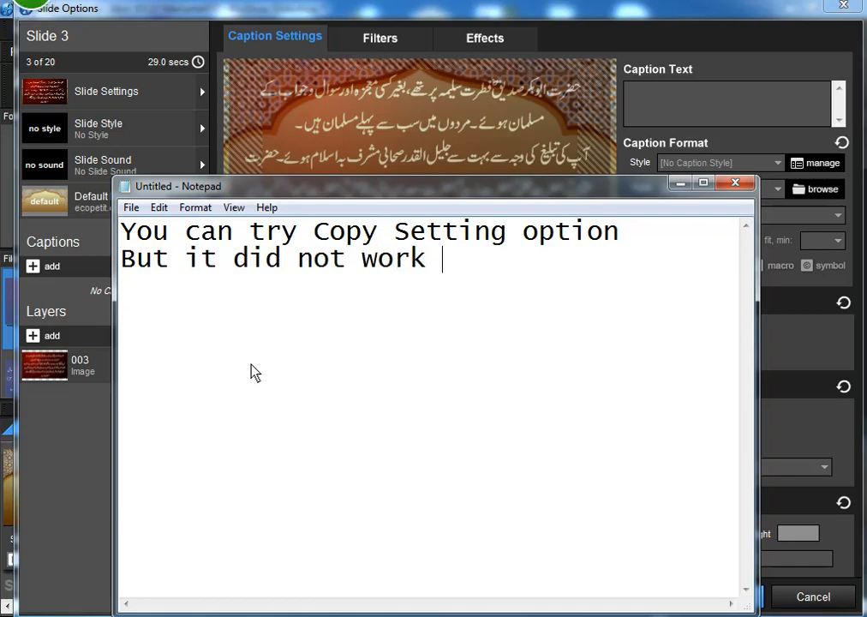
{"action": "type", "text": " well"}
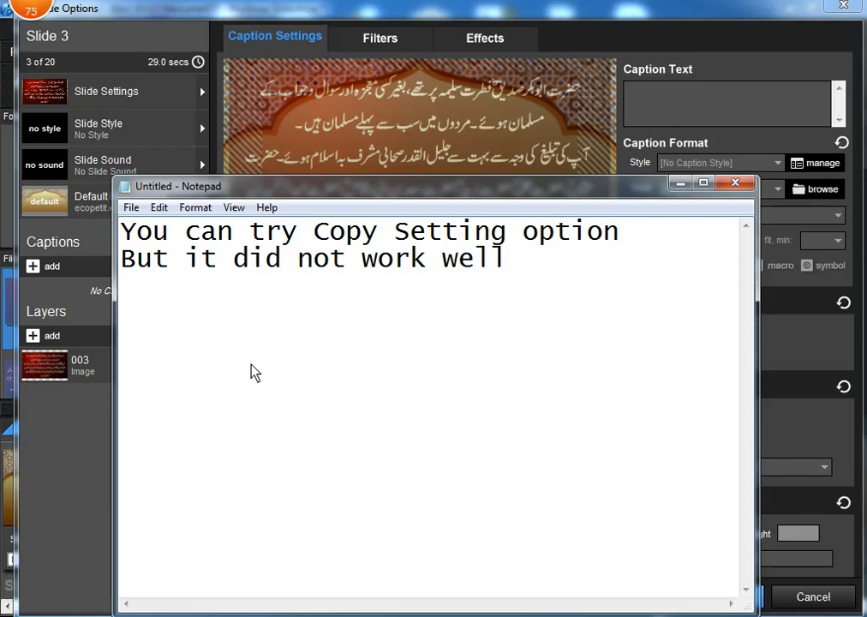
Step: Extend the note's second line with "for me" and leave a blank line below it
{"action": "type", "text": " for"}
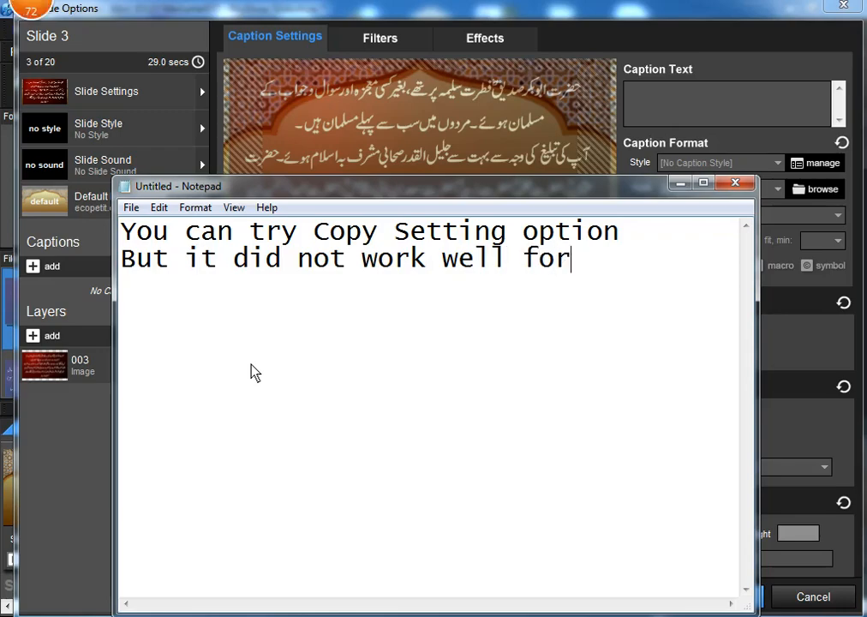
{"action": "type", "text": " me"}
{"action": "key", "text": "Return"}
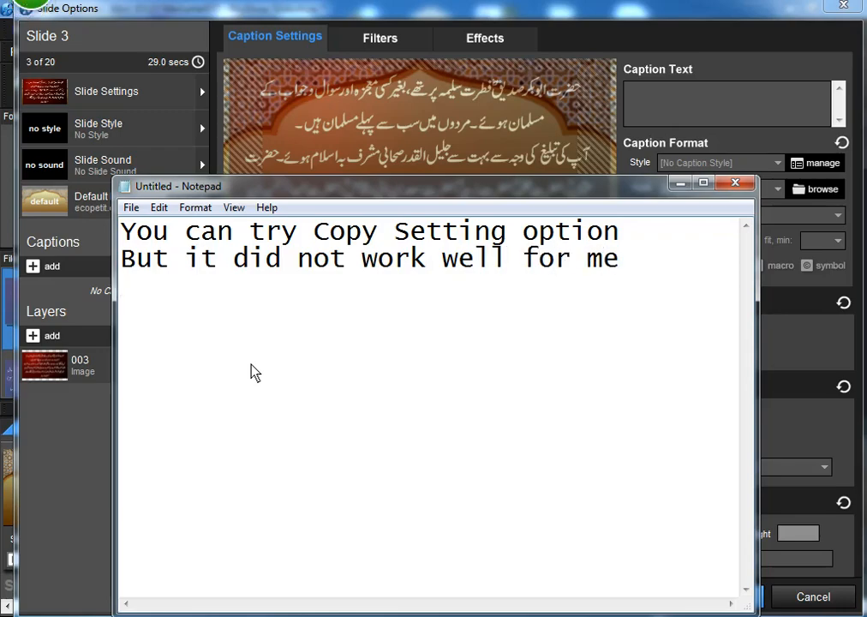
{"action": "key", "text": "Return"}
Step: Add the line "or i was unable to do setting properly" to the note and minimize Notepad
{"action": "type", "text": "or "}
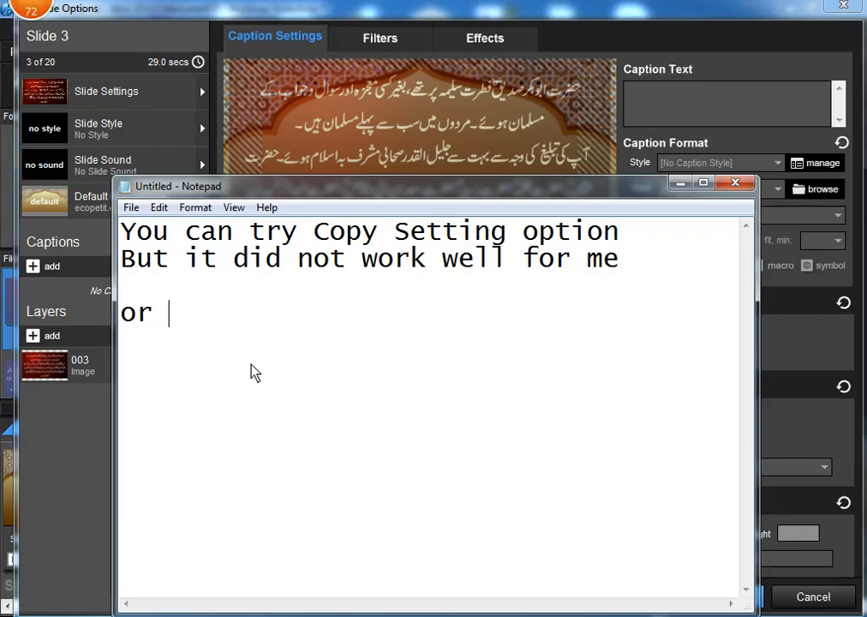
{"action": "type", "text": "i was "}
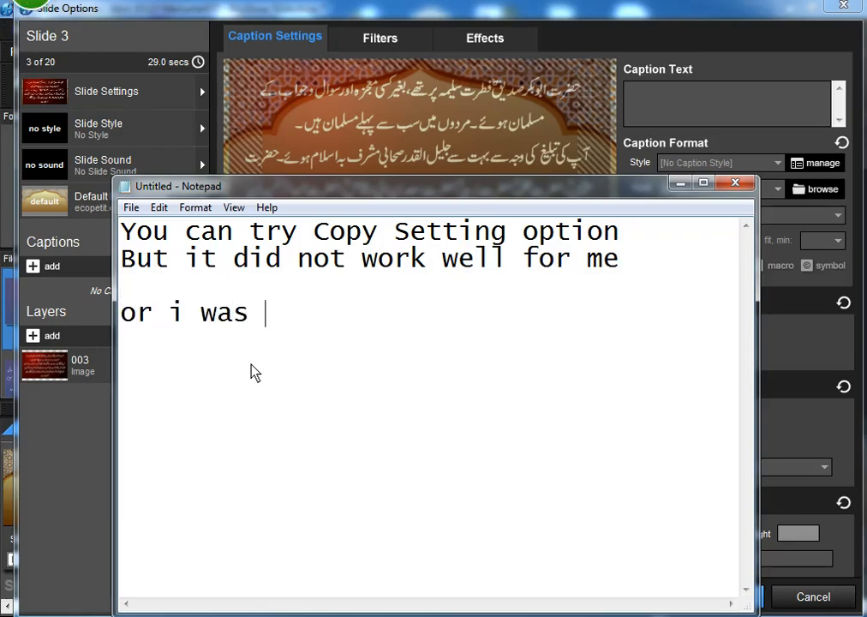
{"action": "type", "text": "unab"}
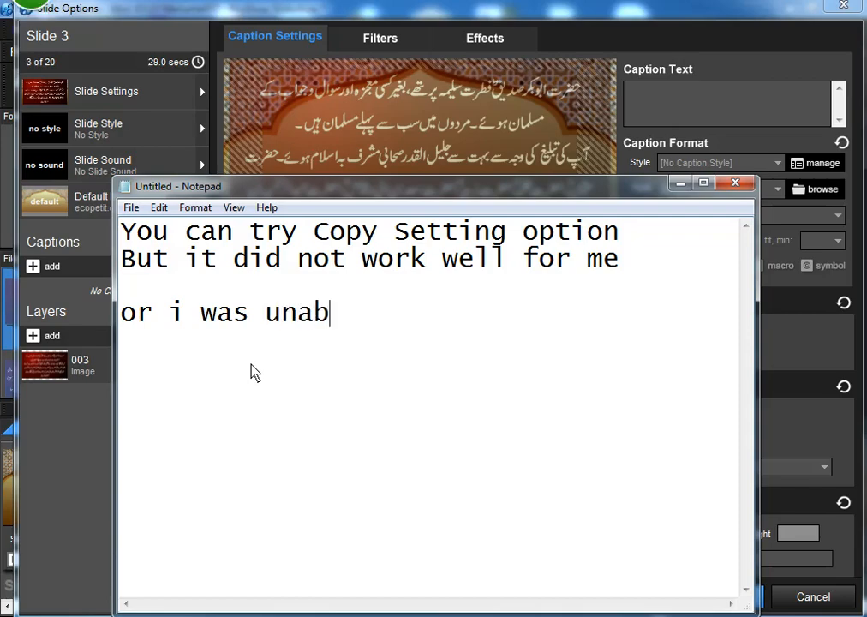
{"action": "type", "text": "le to "}
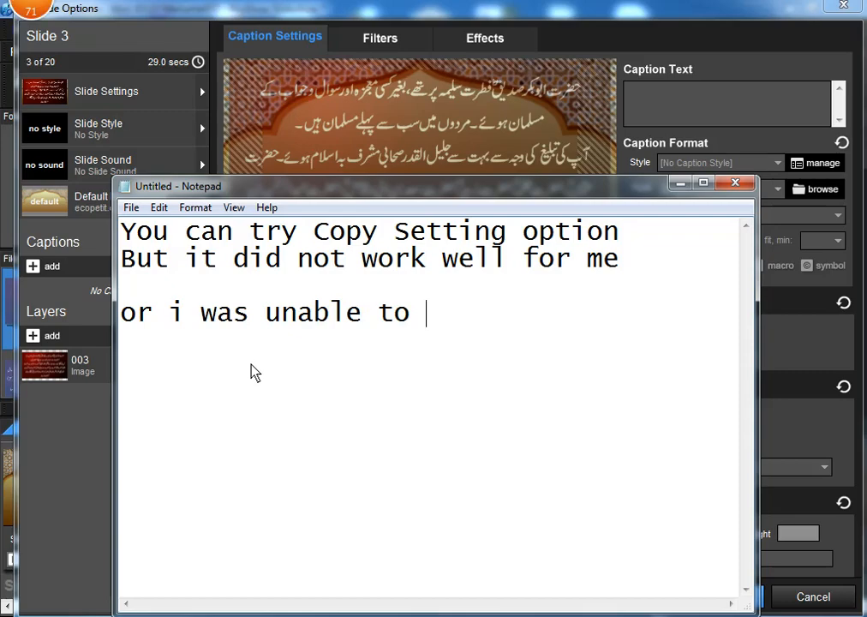
{"action": "type", "text": "se"}
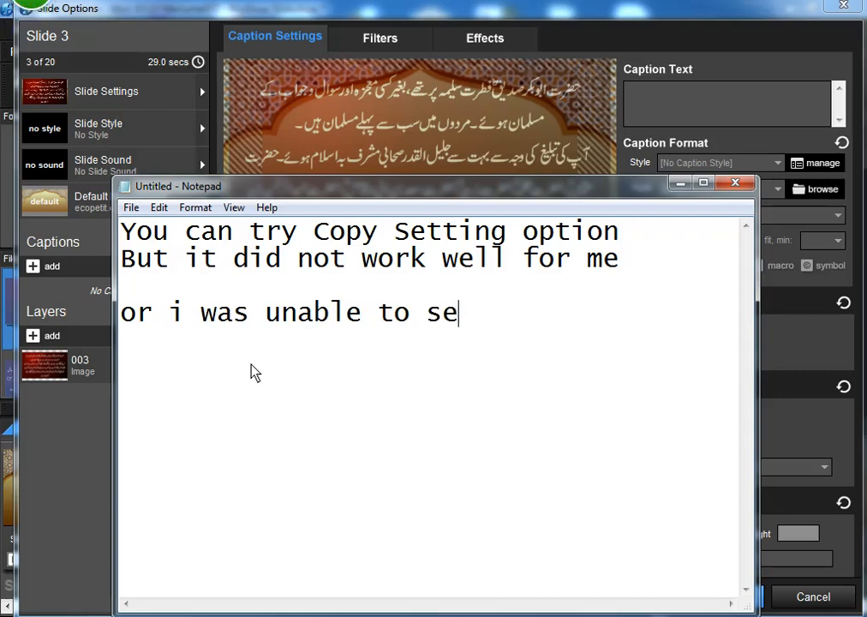
{"action": "key", "text": "BackSpace"}
{"action": "key", "text": "BackSpace"}
{"action": "type", "text": "do "}
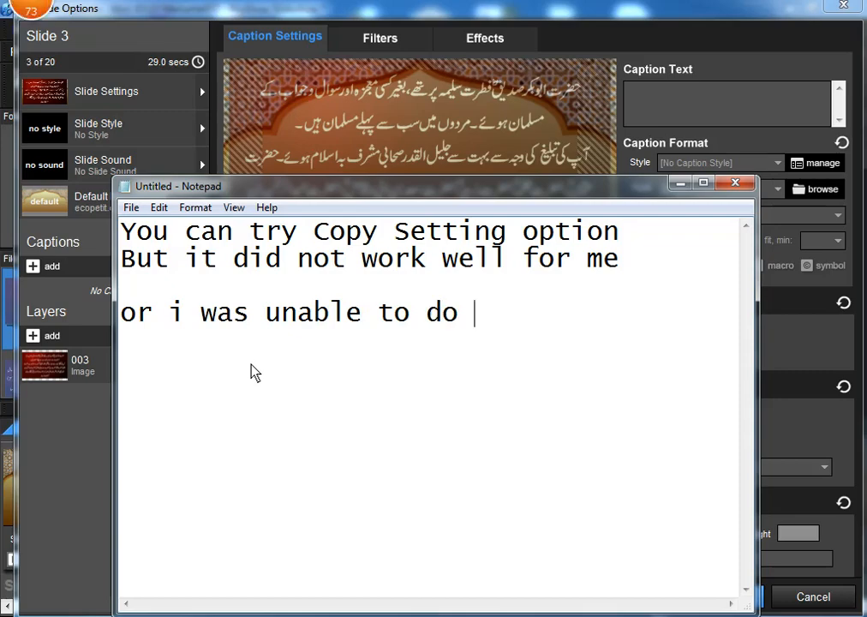
{"action": "type", "text": "setti"}
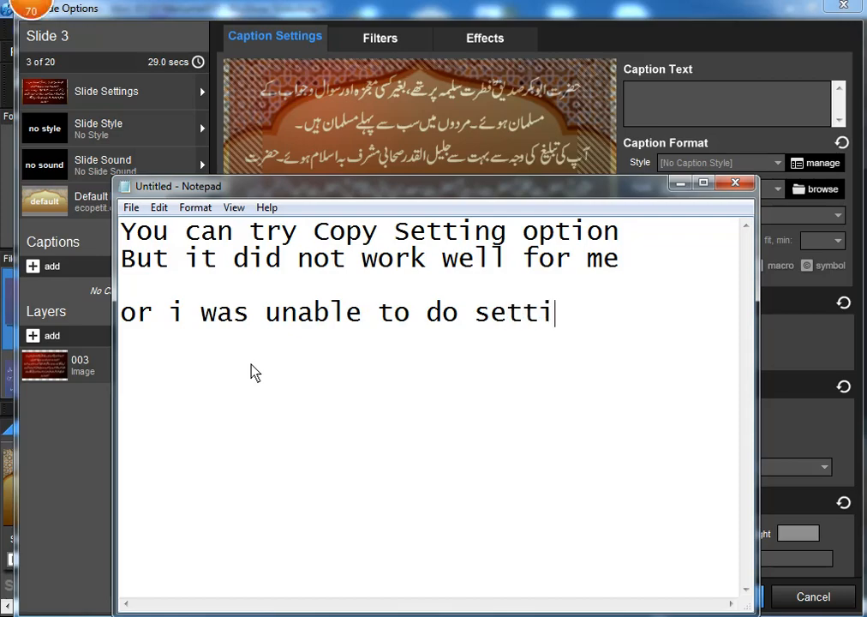
{"action": "type", "text": "ng pro"}
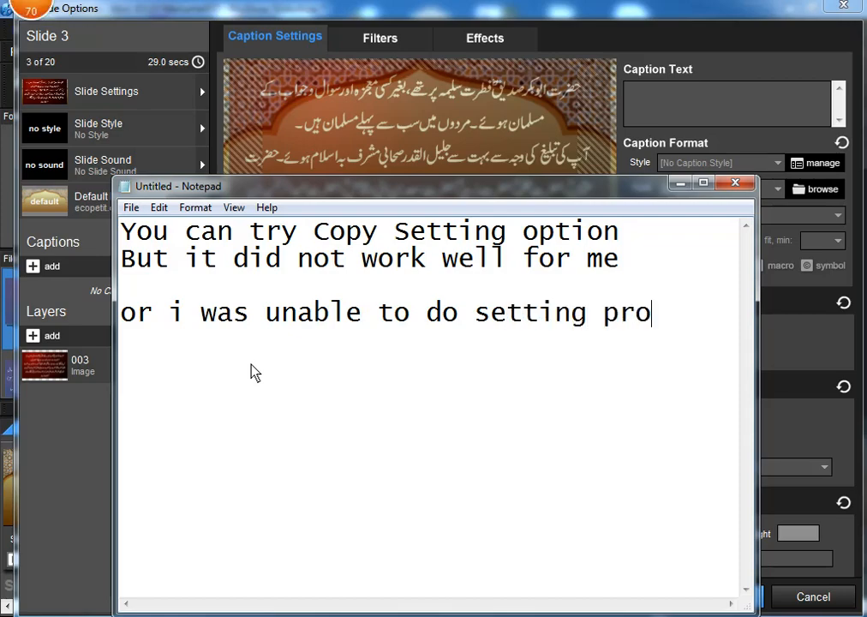
{"action": "type", "text": "perly"}
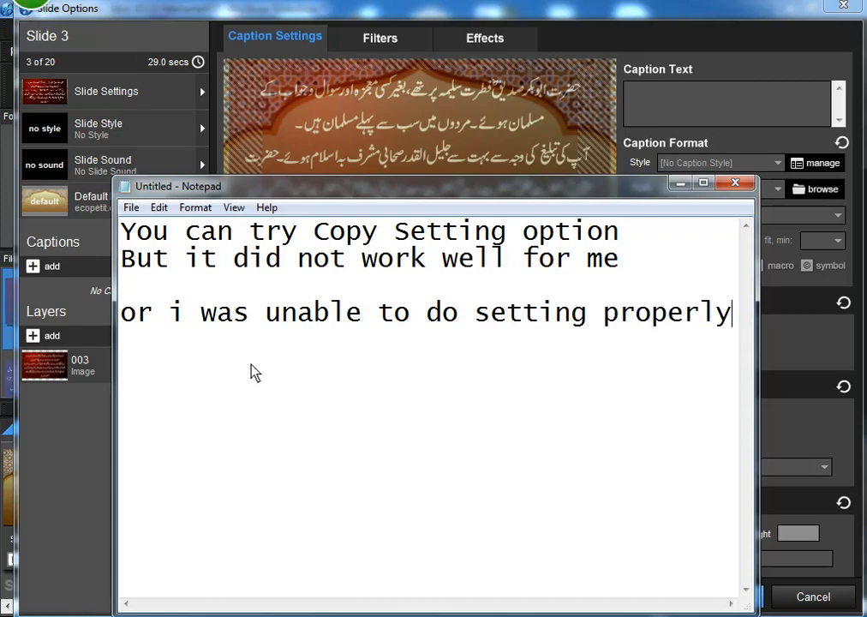
{"action": "key", "text": "Return"}
{"action": "left_click", "coordinate": [681, 184]}
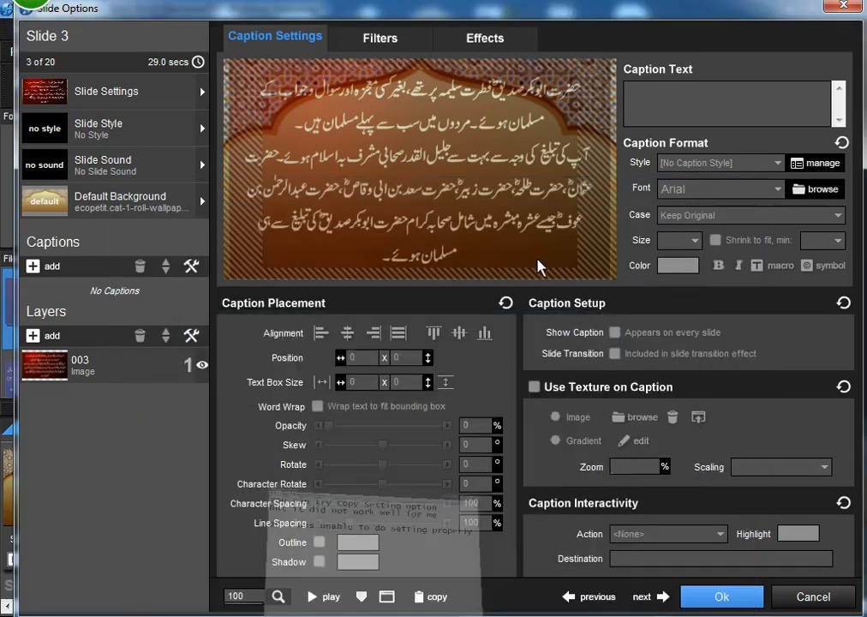
{"action": "left_click", "coordinate": [809, 598]}
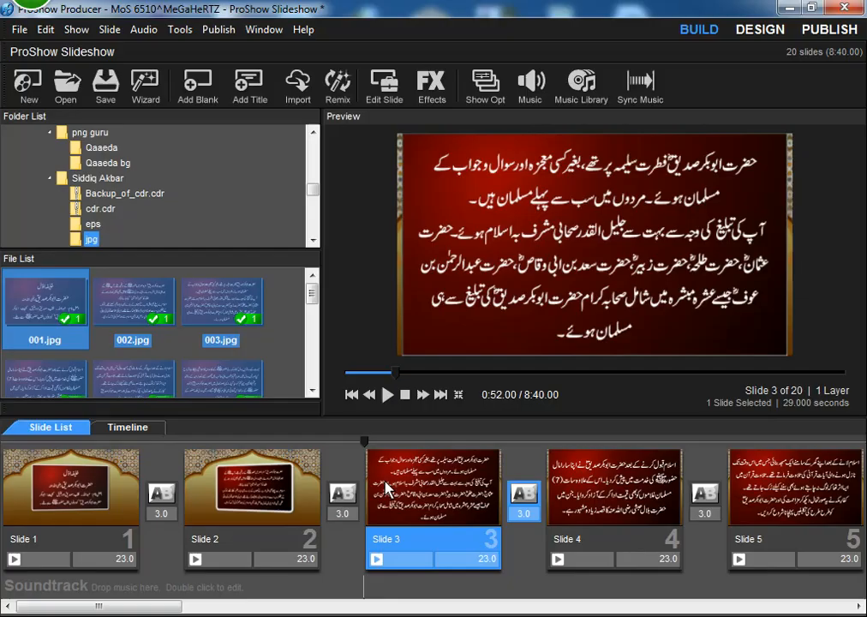
{"action": "double_click", "coordinate": [434, 481]}
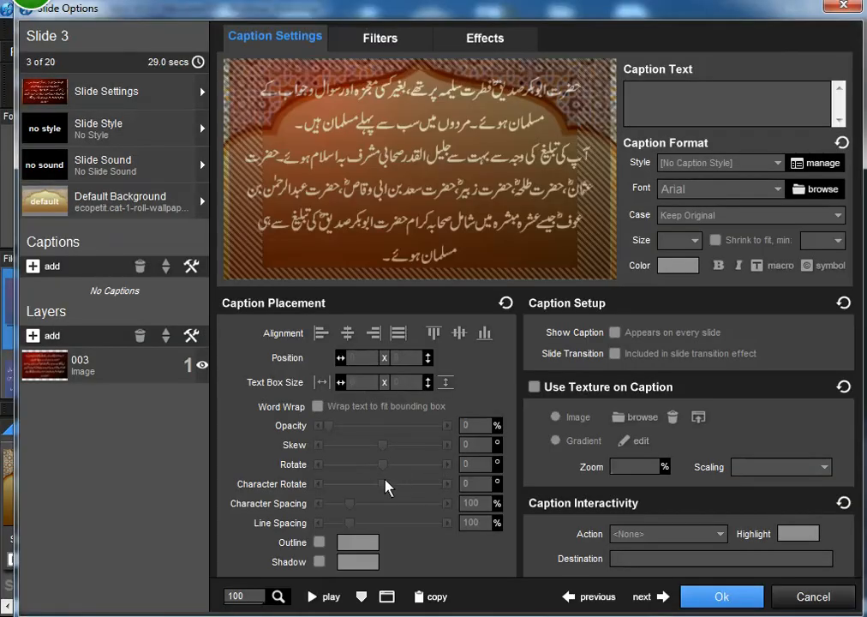
{"action": "left_click", "coordinate": [385, 42]}
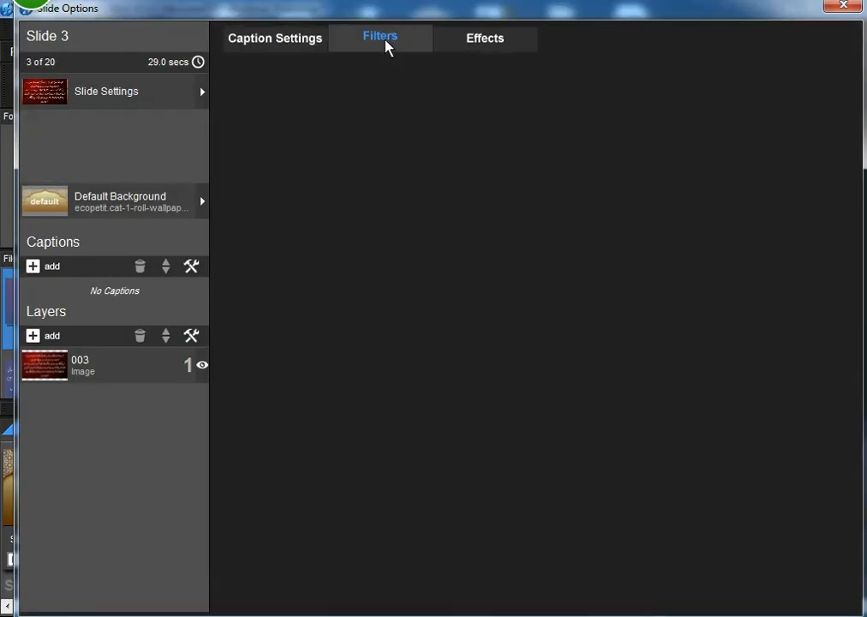
{"action": "left_click", "coordinate": [299, 47]}
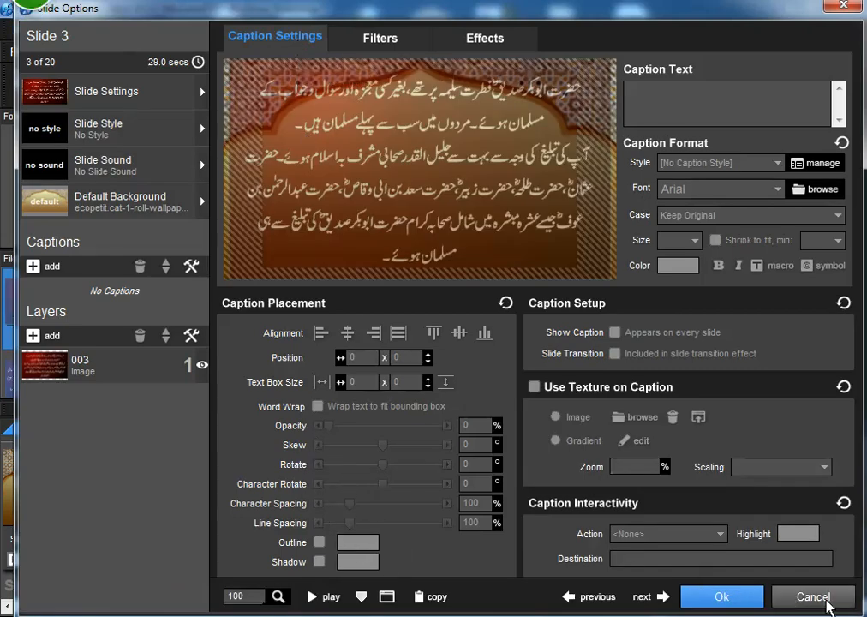
{"action": "left_click", "coordinate": [819, 598]}
{"action": "left_click", "coordinate": [82, 487]}
{"action": "left_click", "coordinate": [223, 493]}
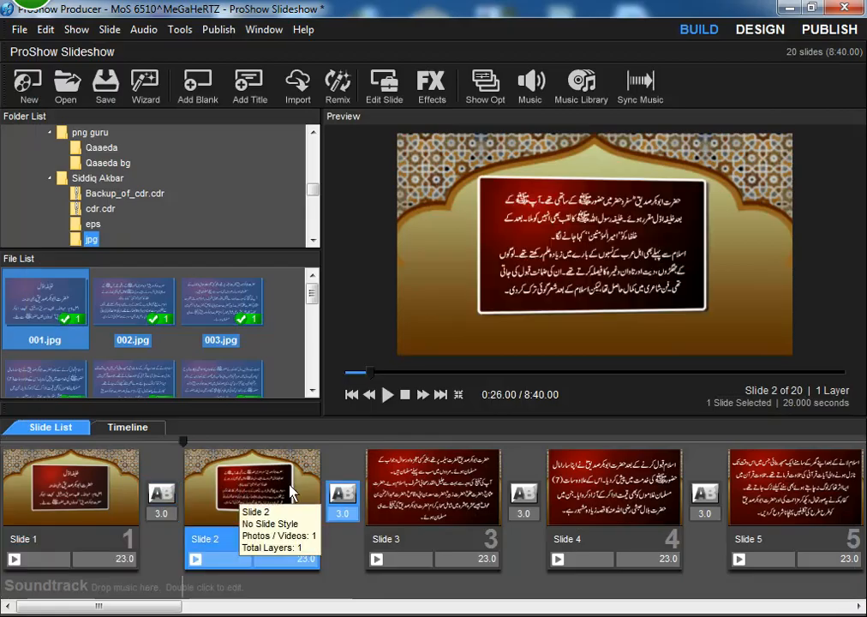
Step: Open slide 3's options and set the zoom of its image layer 003 to 60%
{"action": "left_click", "coordinate": [417, 493]}
{"action": "double_click", "coordinate": [441, 497]}
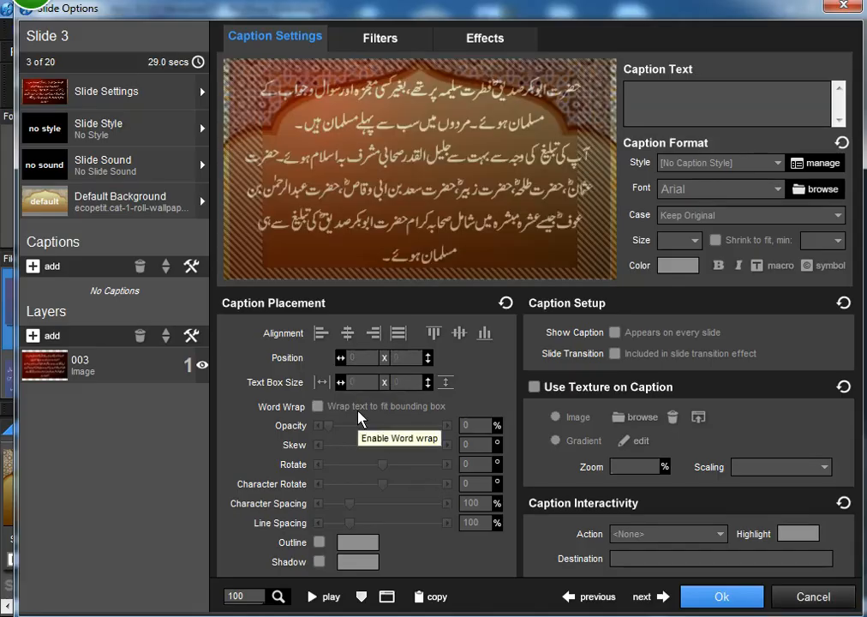
{"action": "left_click", "coordinate": [107, 370]}
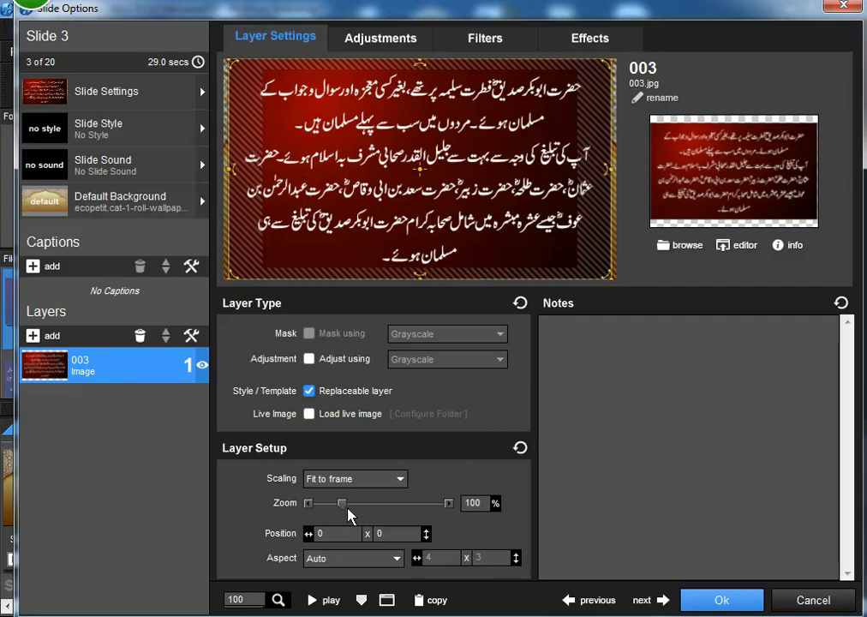
{"action": "left_click_drag", "start_coordinate": [349, 511], "coordinate": [334, 512]}
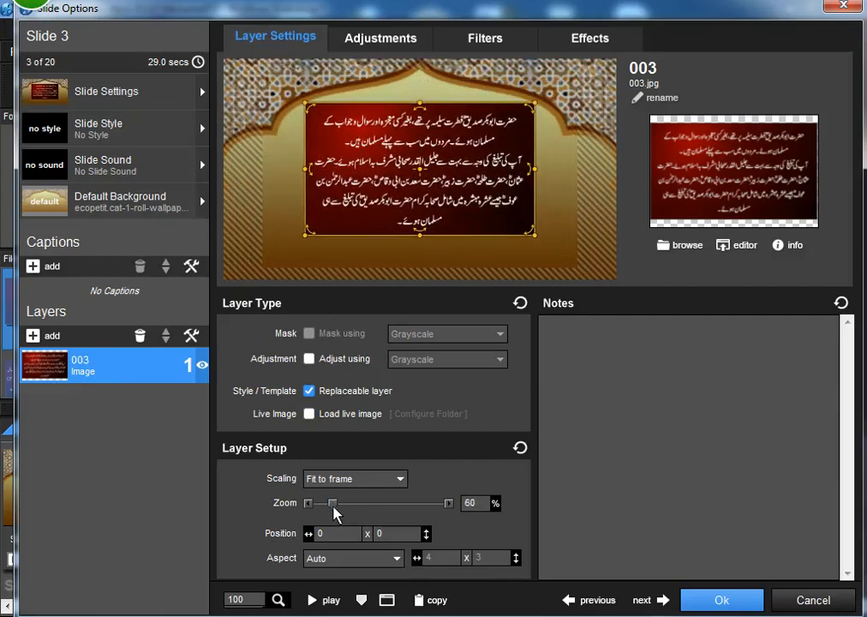
Step: Adjust layer 003 to sharpen 4%, brightness 5%, white point 1%, black point -5% and contrast 1%
{"action": "left_click", "coordinate": [401, 48]}
{"action": "left_click_drag", "start_coordinate": [303, 363], "coordinate": [309, 363]}
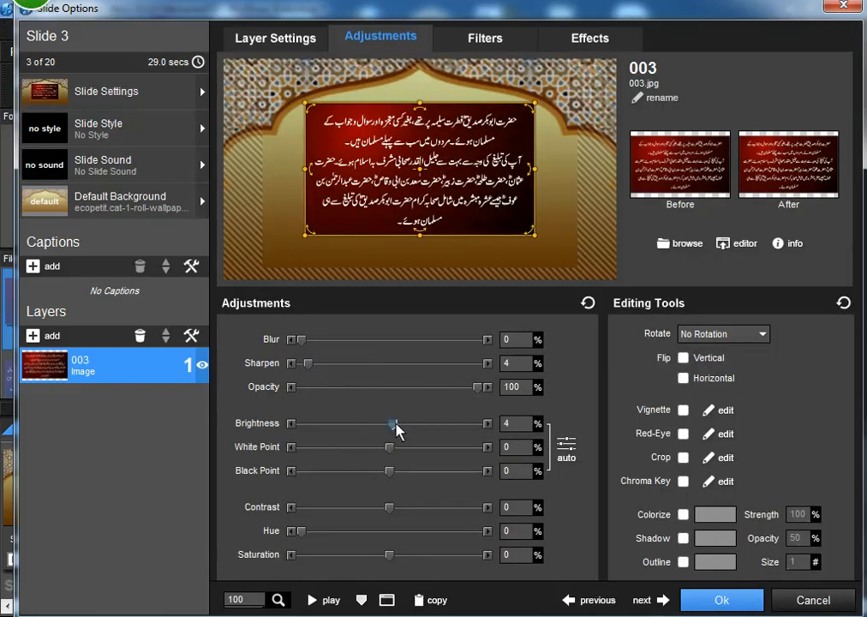
{"action": "left_click_drag", "start_coordinate": [390, 448], "coordinate": [394, 506]}
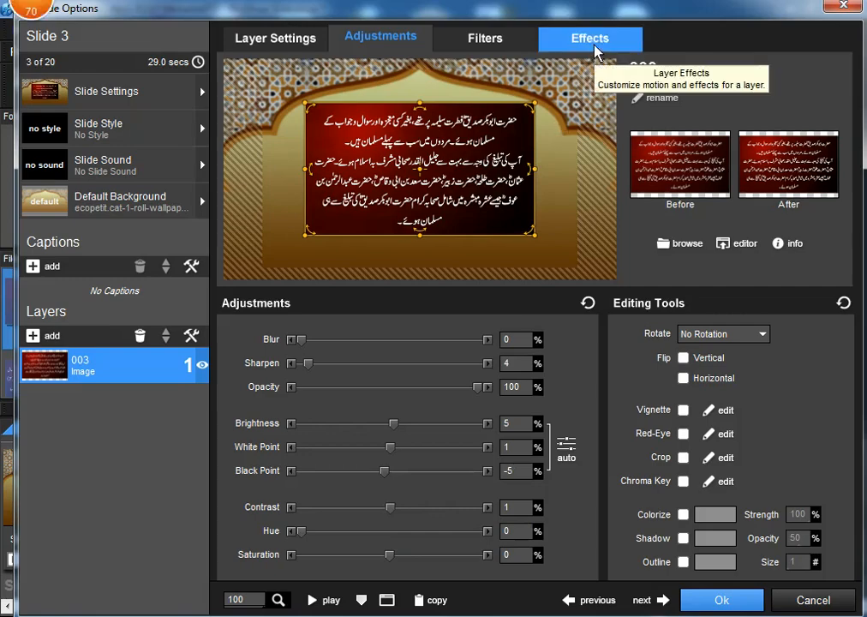
Step: Give layer 003 a black shadow at 70% opacity and a white outline of size 2
{"action": "left_click", "coordinate": [684, 539]}
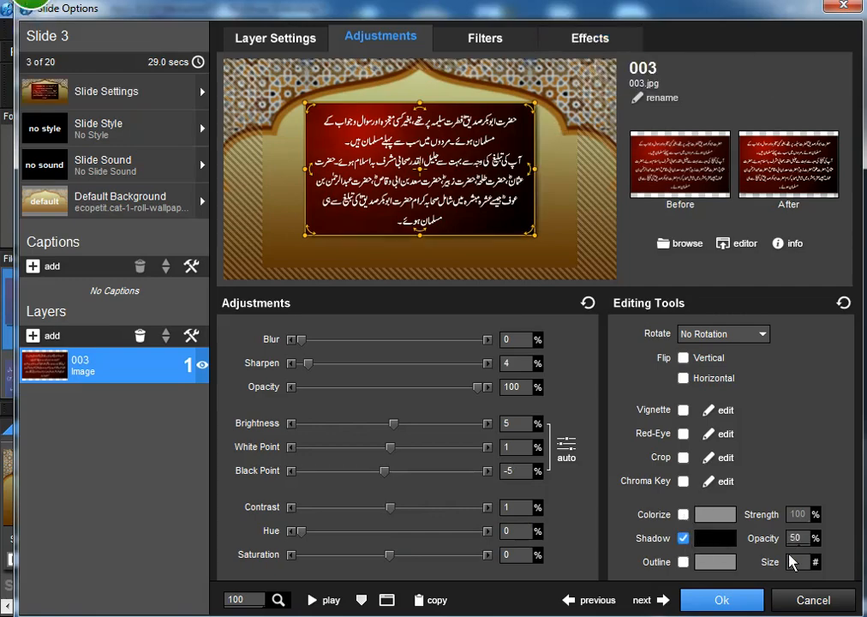
{"action": "left_click", "coordinate": [799, 540]}
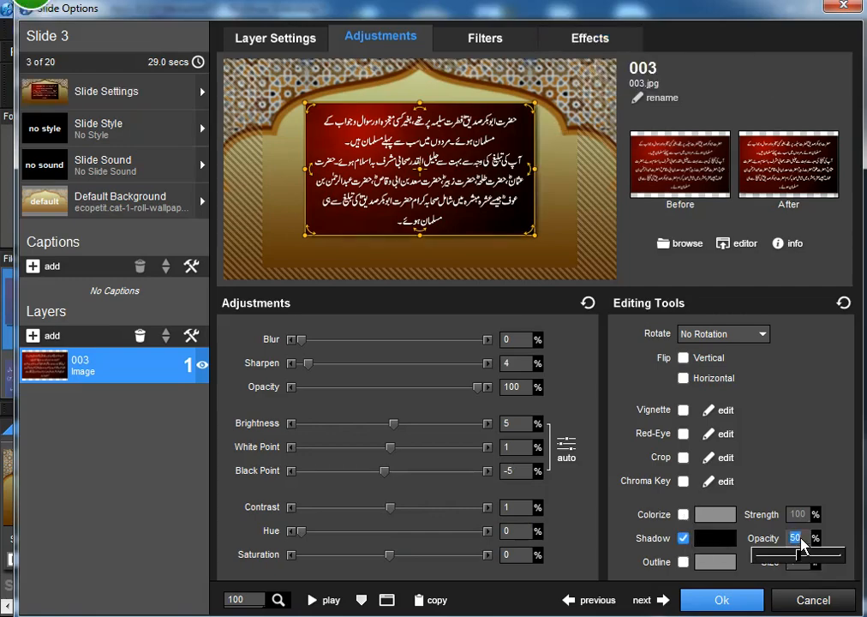
{"action": "type", "text": "70"}
{"action": "left_click", "coordinate": [683, 564]}
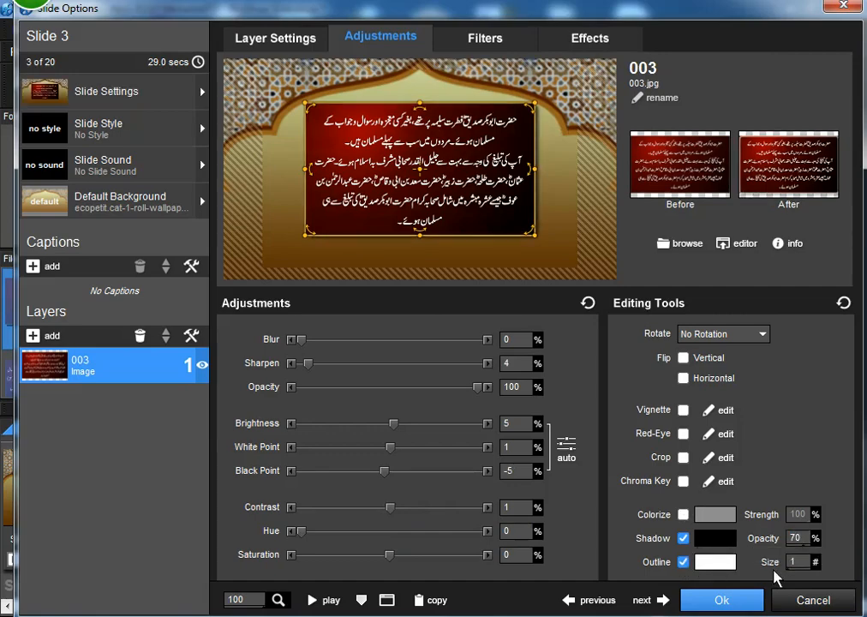
{"action": "left_click", "coordinate": [794, 562]}
{"action": "type", "text": "2"}
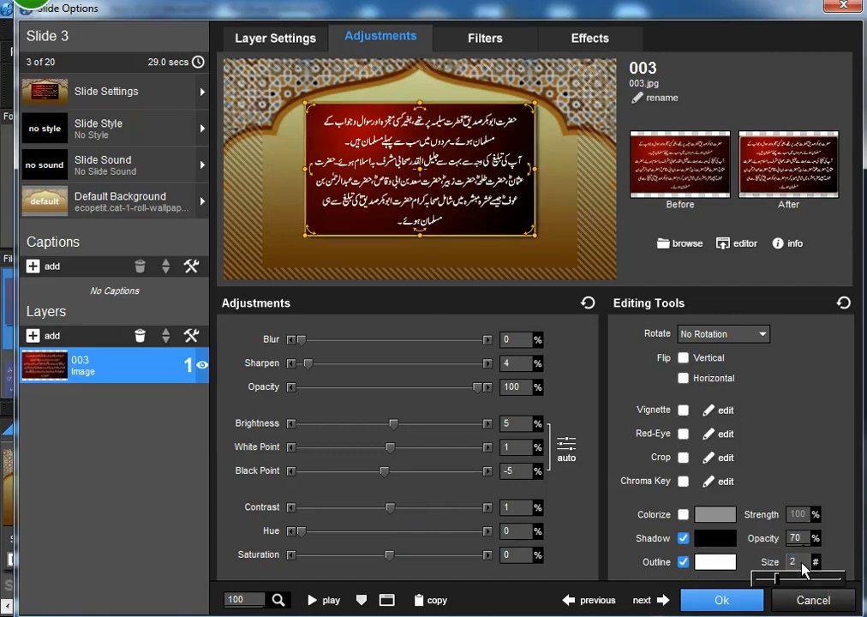
Step: Set layer 003's starting zoom to 12% and add a keyframe at about 0.5 seconds with 58% zoom
{"action": "left_click", "coordinate": [608, 41]}
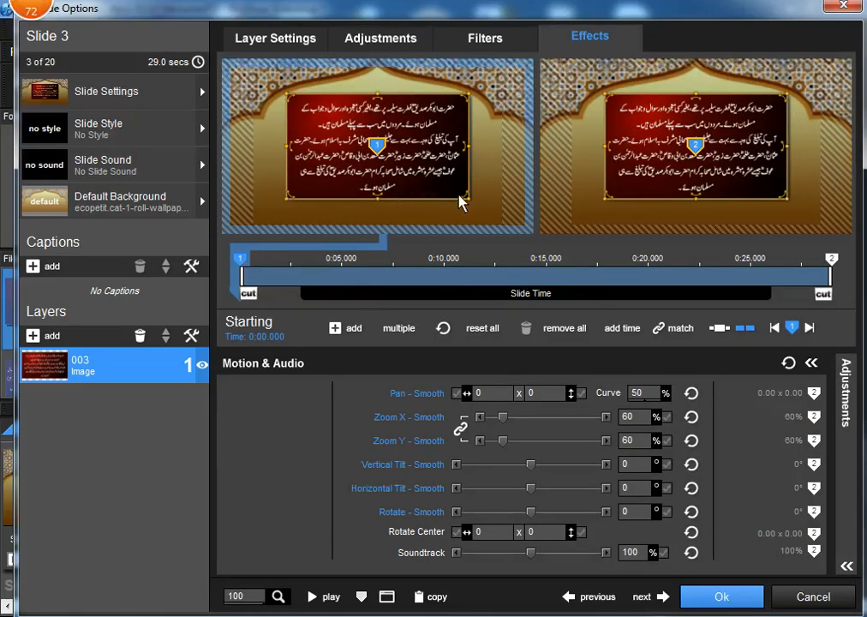
{"action": "mouse_move", "coordinate": [468, 199]}
{"action": "left_mouse_down"}
{"action": "mouse_move", "coordinate": [398, 149]}
{"action": "mouse_move", "coordinate": [489, 220]}
{"action": "mouse_move", "coordinate": [467, 214]}
{"action": "left_mouse_up"}
{"action": "double_click", "coordinate": [250, 271]}
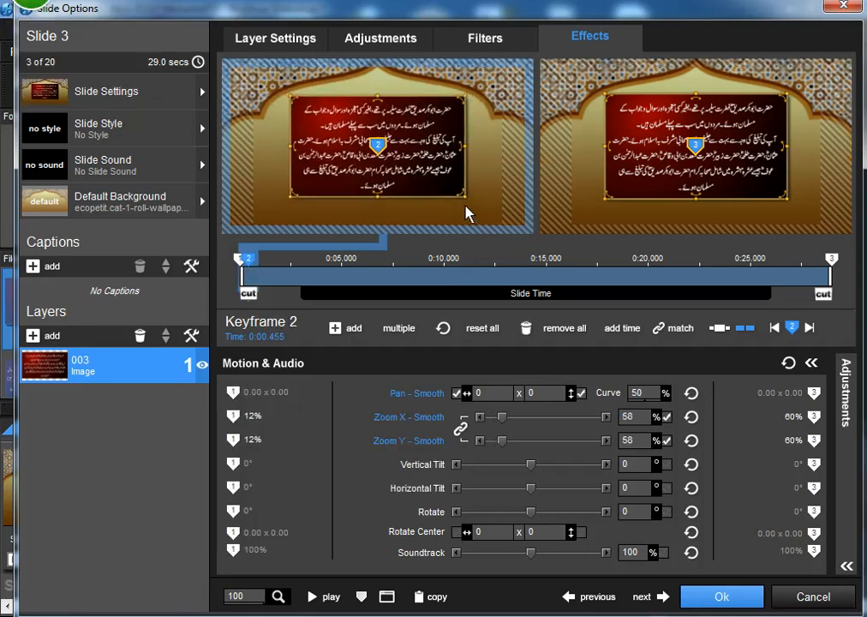
Step: Add keyframes at about 6.8 and 13.6 seconds with horizontal tilts of -21° and 16° respectively
{"action": "double_click", "coordinate": [381, 277]}
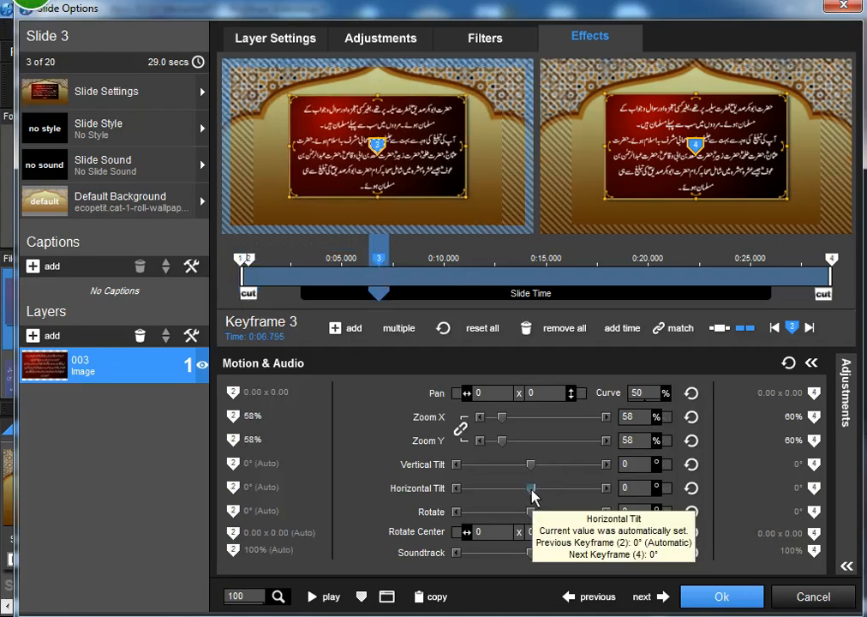
{"action": "left_click_drag", "start_coordinate": [531, 488], "coordinate": [528, 487]}
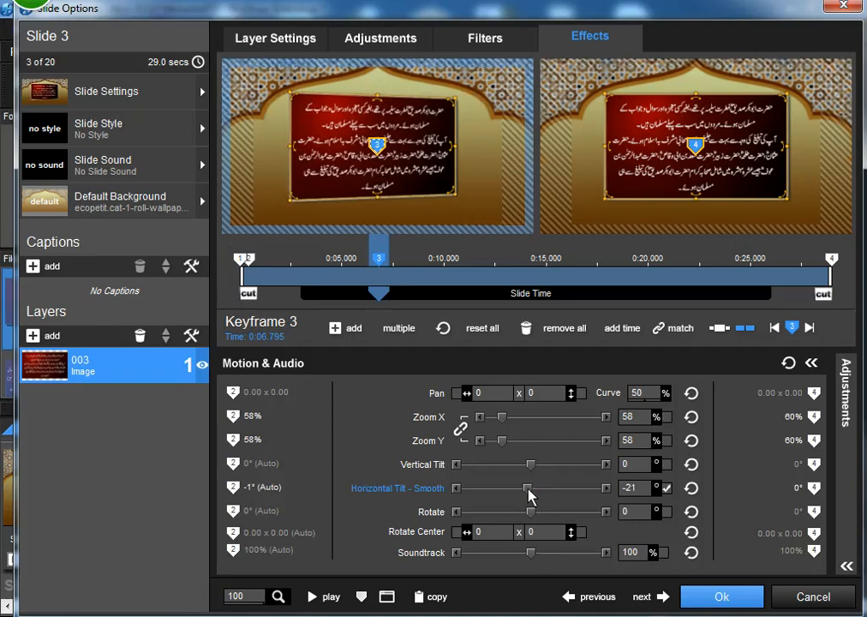
{"action": "double_click", "coordinate": [517, 277]}
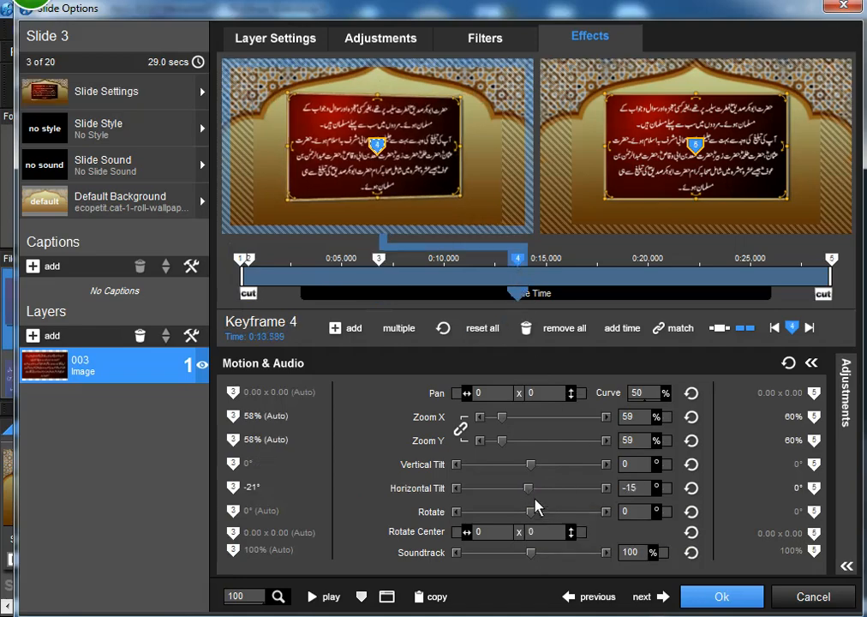
{"action": "left_click_drag", "start_coordinate": [532, 495], "coordinate": [538, 494]}
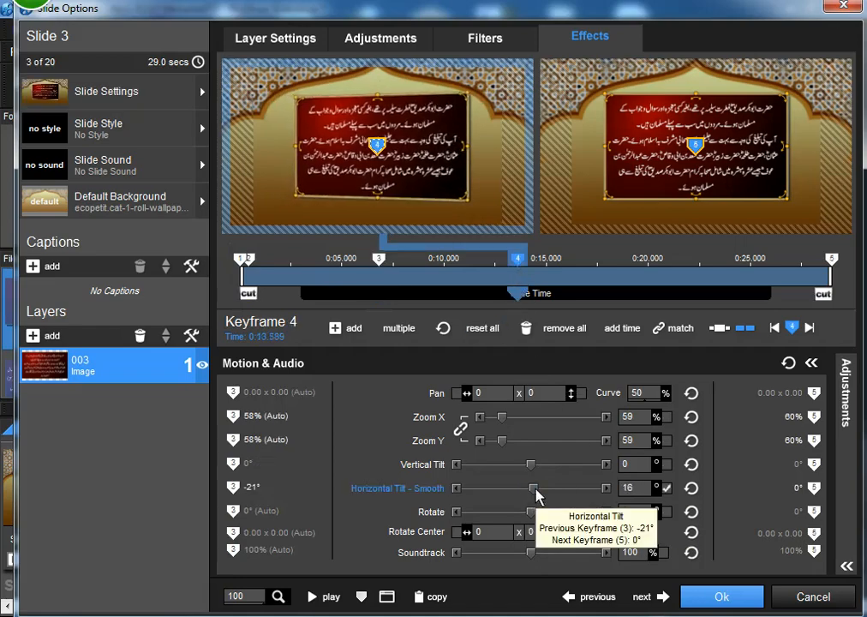
Step: Add keyframes to layer 003 at about 19.1 and 24.3 seconds with horizontal tilts of -21° and 21°, and apply the slide options
{"action": "double_click", "coordinate": [630, 277]}
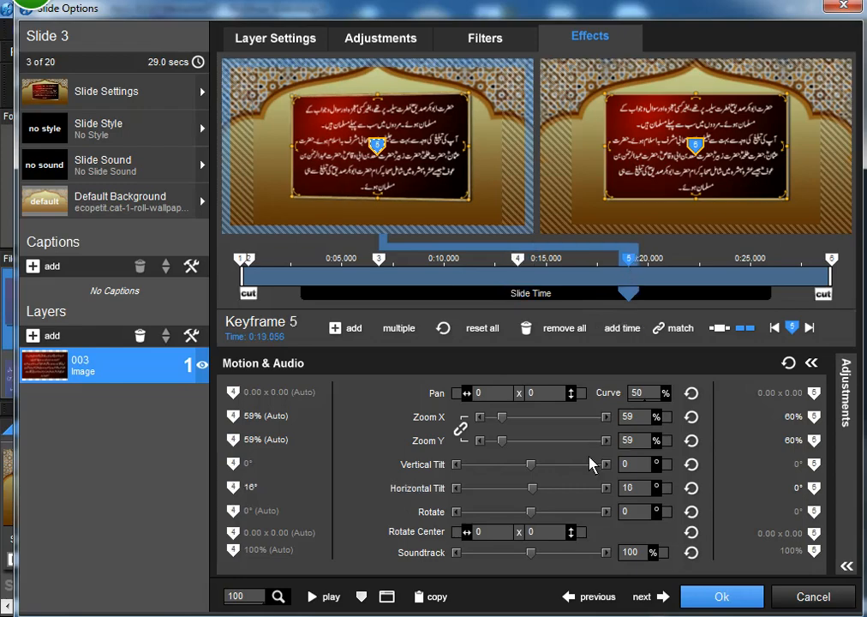
{"action": "left_click_drag", "start_coordinate": [533, 495], "coordinate": [529, 495]}
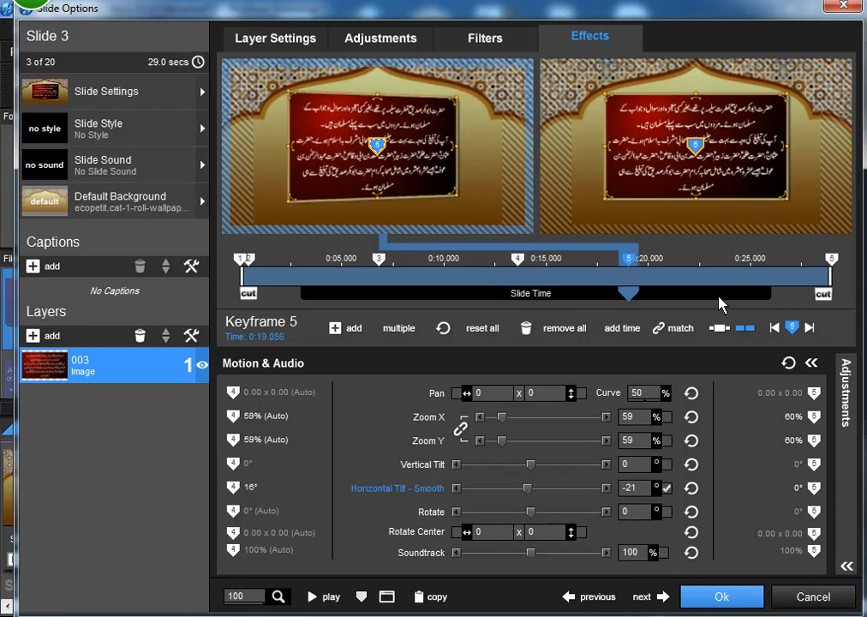
{"action": "double_click", "coordinate": [736, 277]}
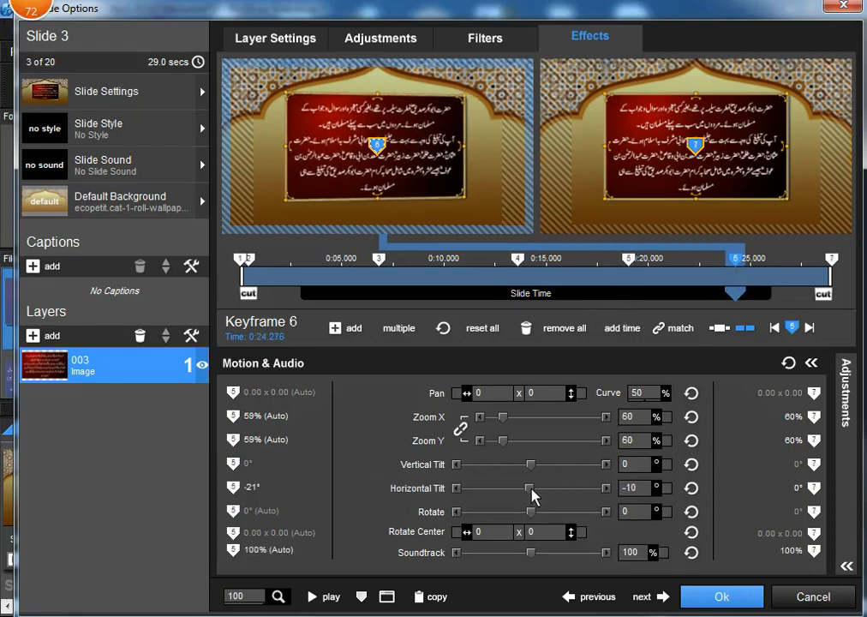
{"action": "left_click_drag", "start_coordinate": [533, 494], "coordinate": [538, 495]}
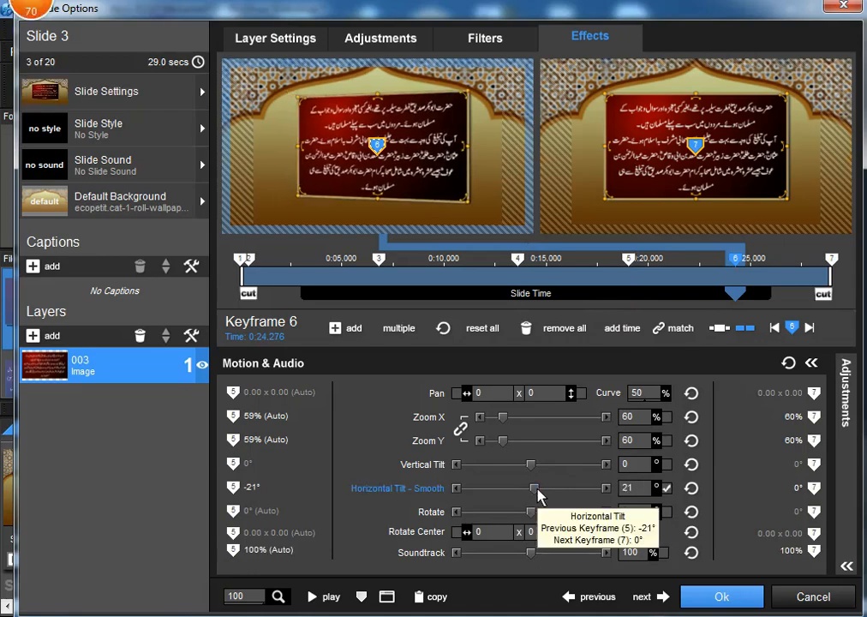
{"action": "left_click", "coordinate": [722, 597]}
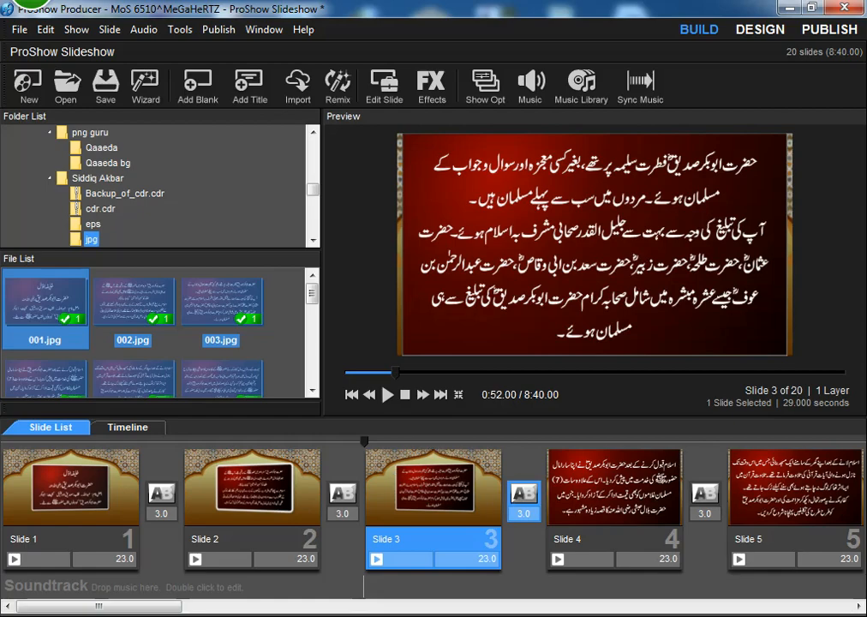
Step: Check the last slides, return to slide 1 and play the show from the start
{"action": "left_click", "coordinate": [753, 574]}
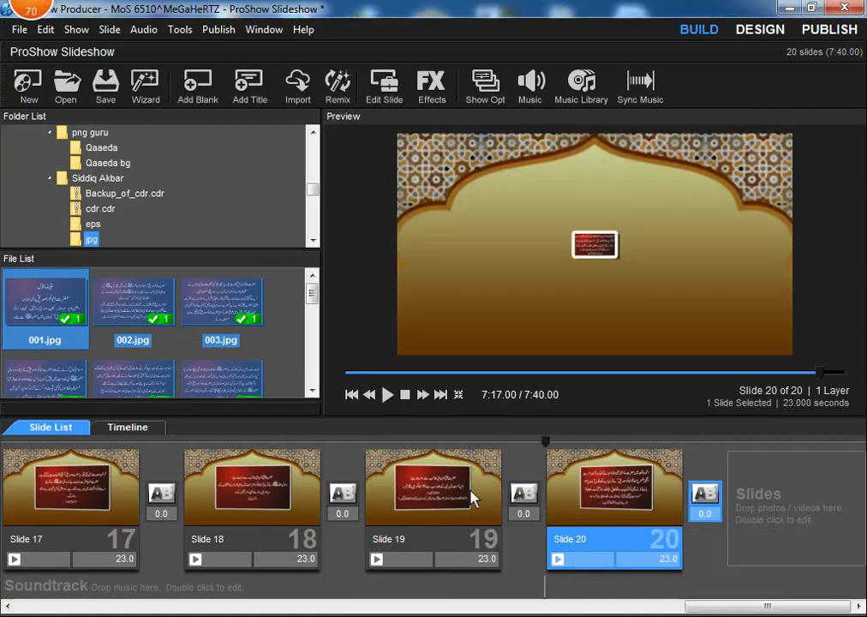
{"action": "left_click", "coordinate": [437, 493]}
{"action": "left_click", "coordinate": [276, 494]}
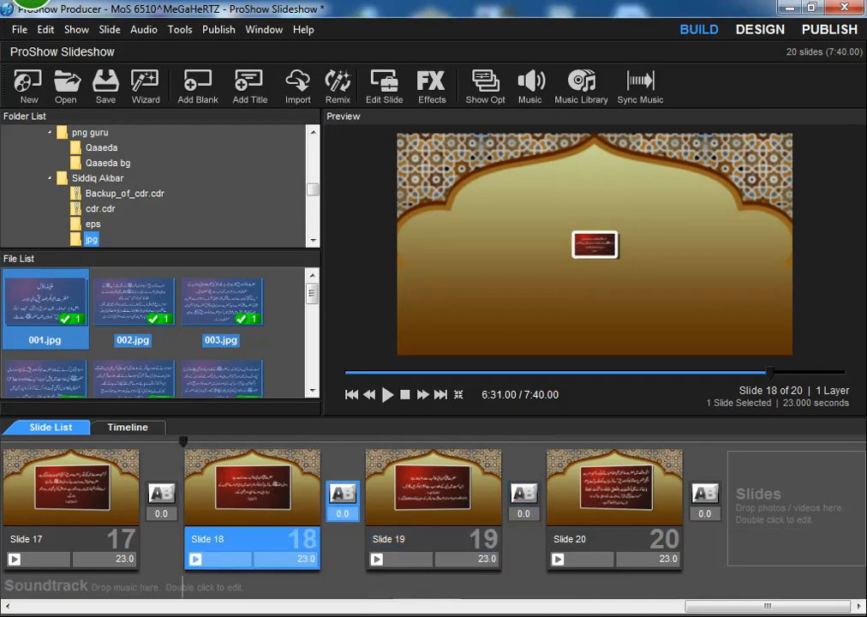
{"action": "left_click_drag", "start_coordinate": [720, 610], "coordinate": [68, 591]}
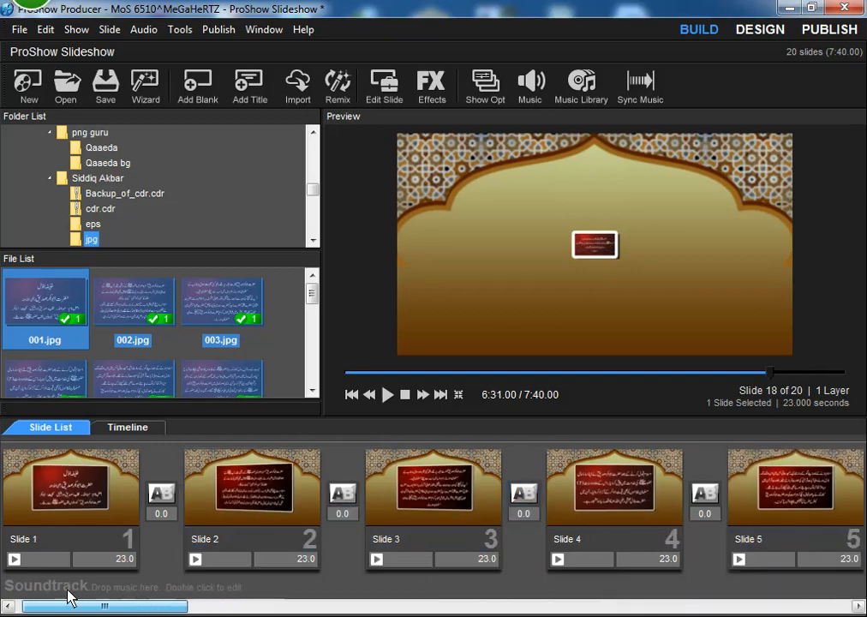
{"action": "left_click", "coordinate": [54, 540]}
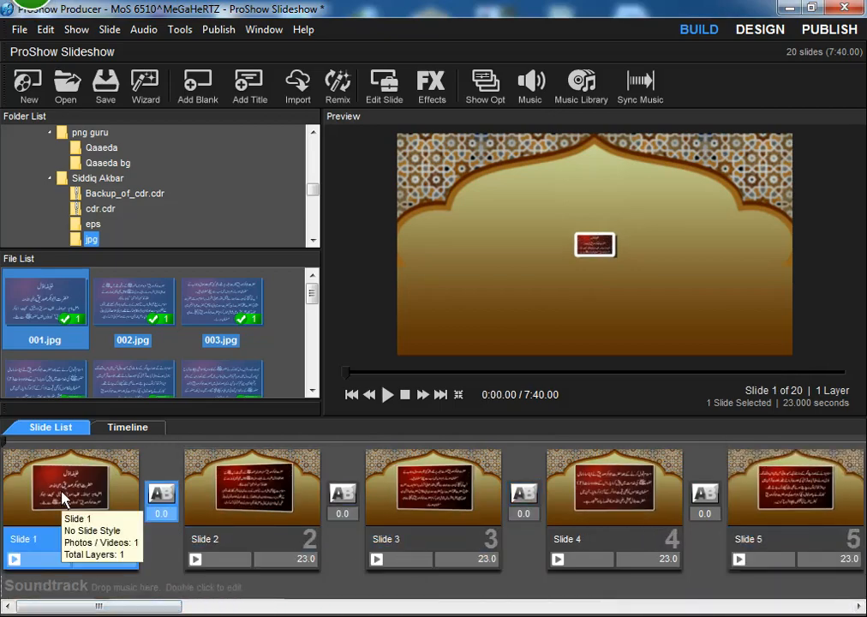
{"action": "left_click", "coordinate": [387, 396]}
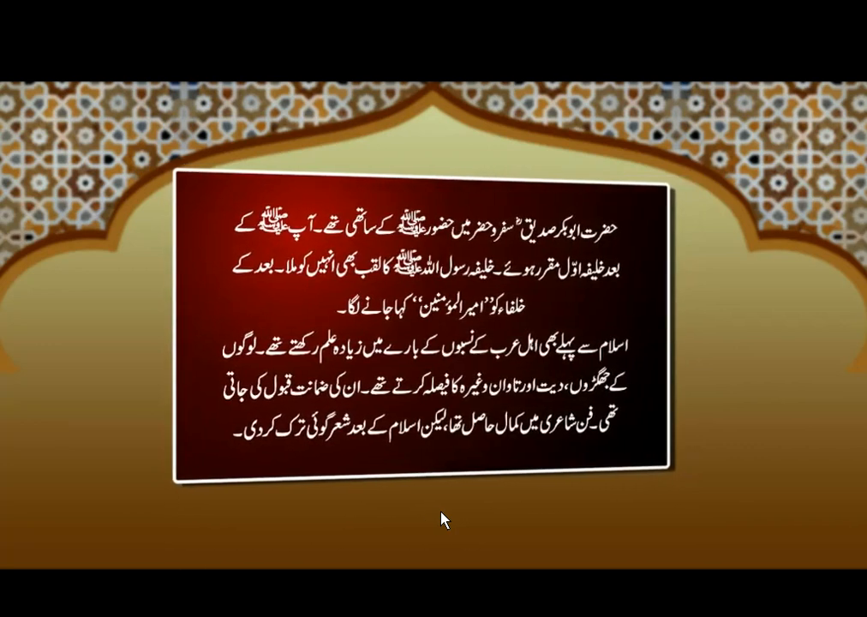
{"action": "key", "text": "Escape"}
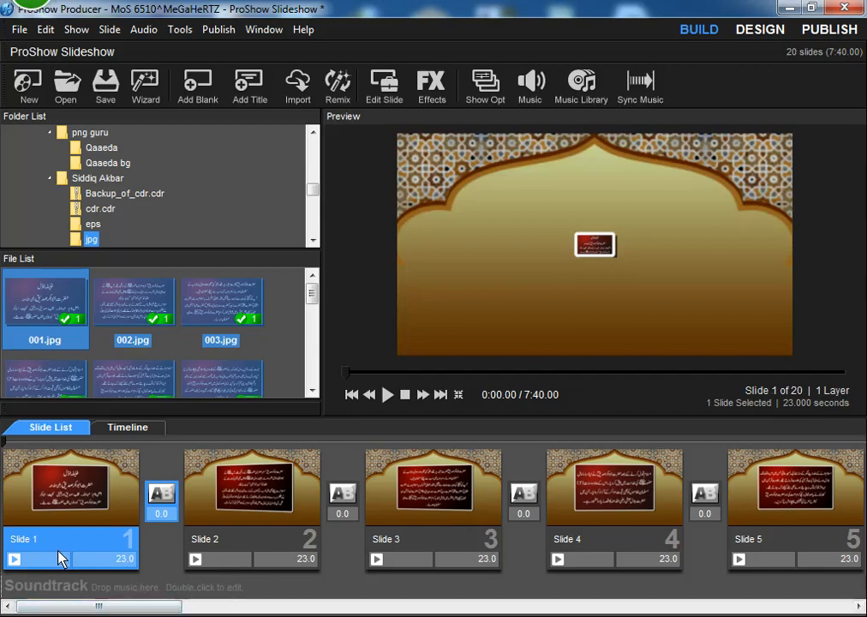
Step: Add the audio file titled "Shan e Siddique Akbar" as the show's soundtrack and set the master volume to 124%
{"action": "left_click", "coordinate": [530, 88]}
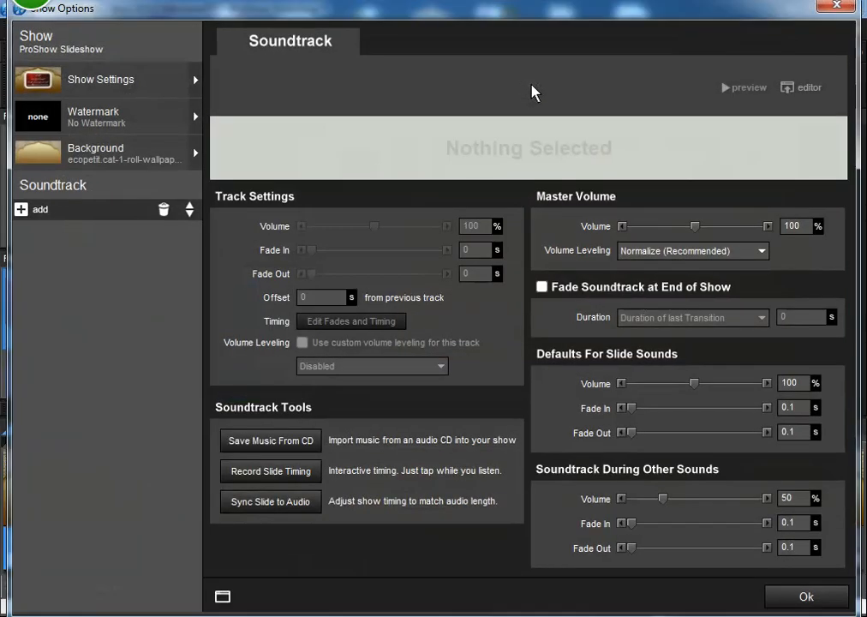
{"action": "left_click", "coordinate": [20, 210]}
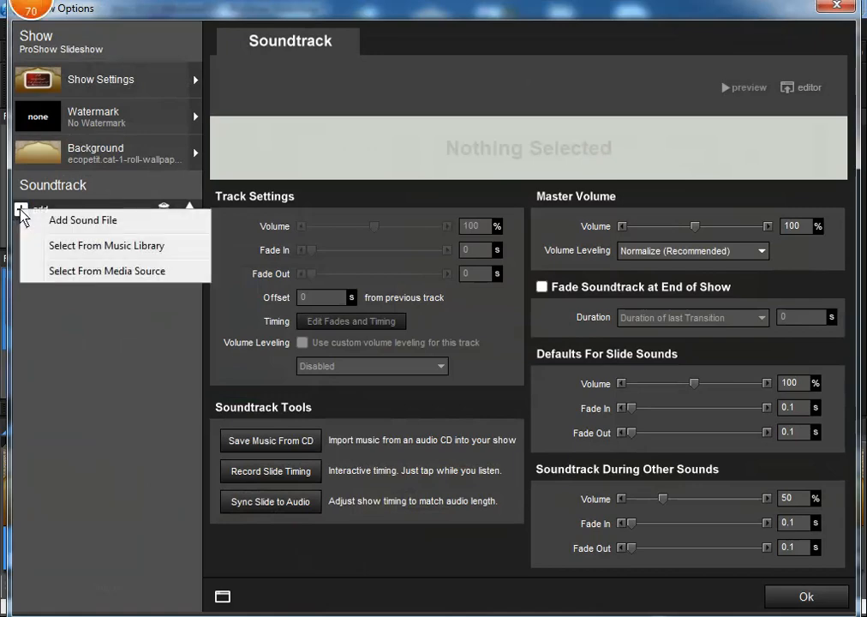
{"action": "left_click", "coordinate": [97, 226]}
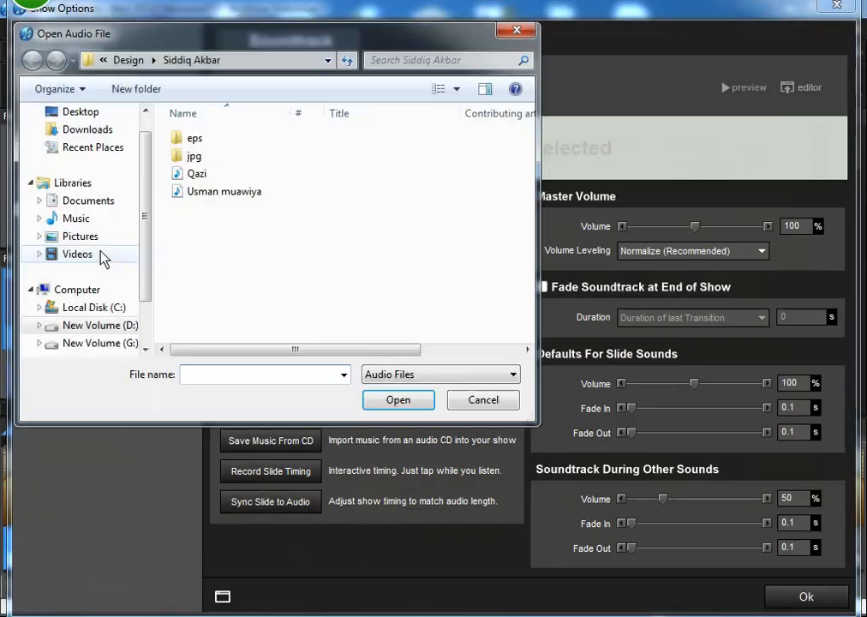
{"action": "left_click", "coordinate": [221, 194]}
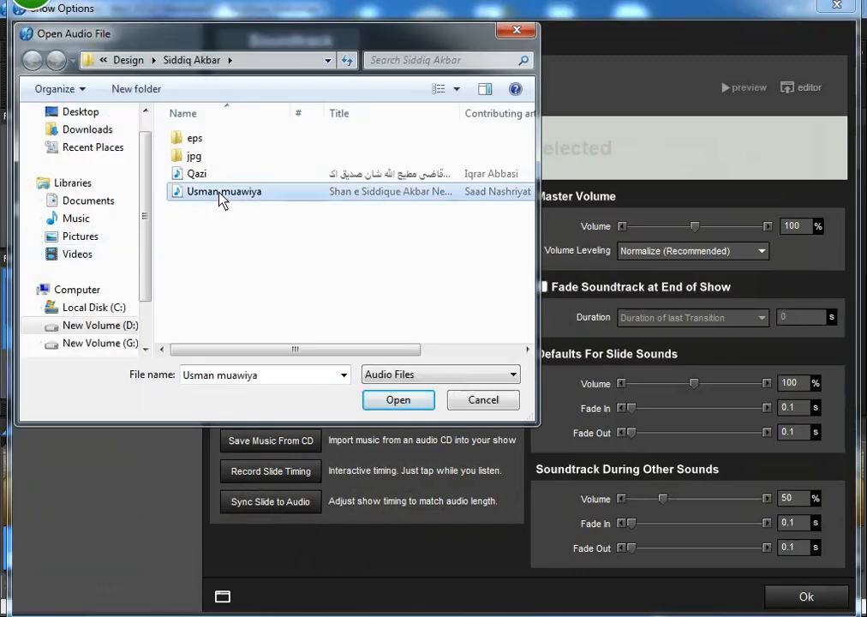
{"action": "left_click", "coordinate": [400, 401]}
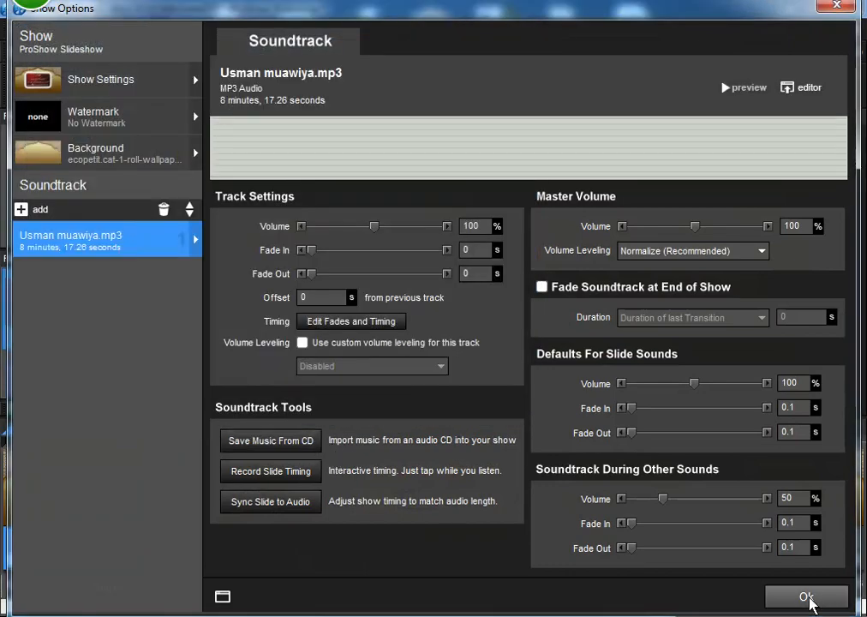
{"action": "left_click_drag", "start_coordinate": [699, 230], "coordinate": [716, 233]}
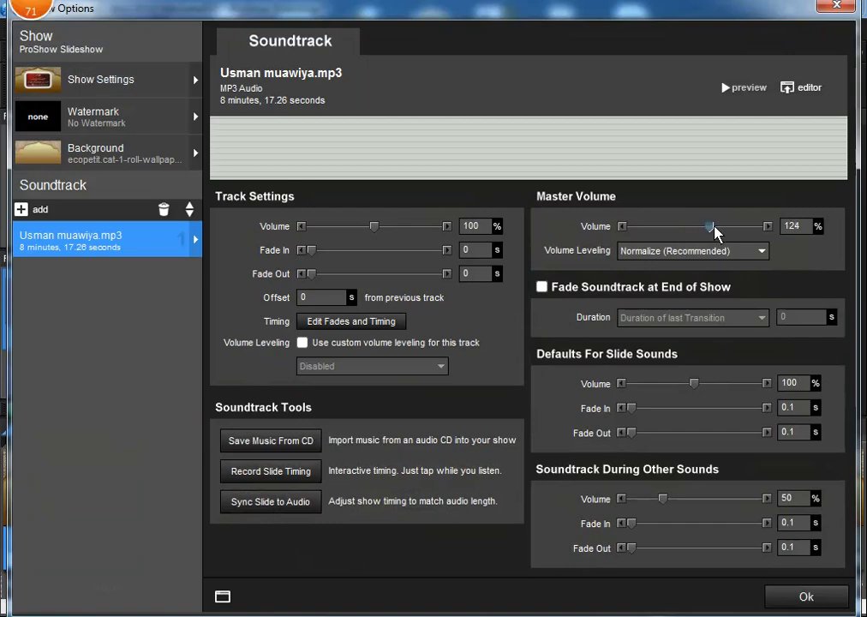
{"action": "left_click", "coordinate": [810, 599]}
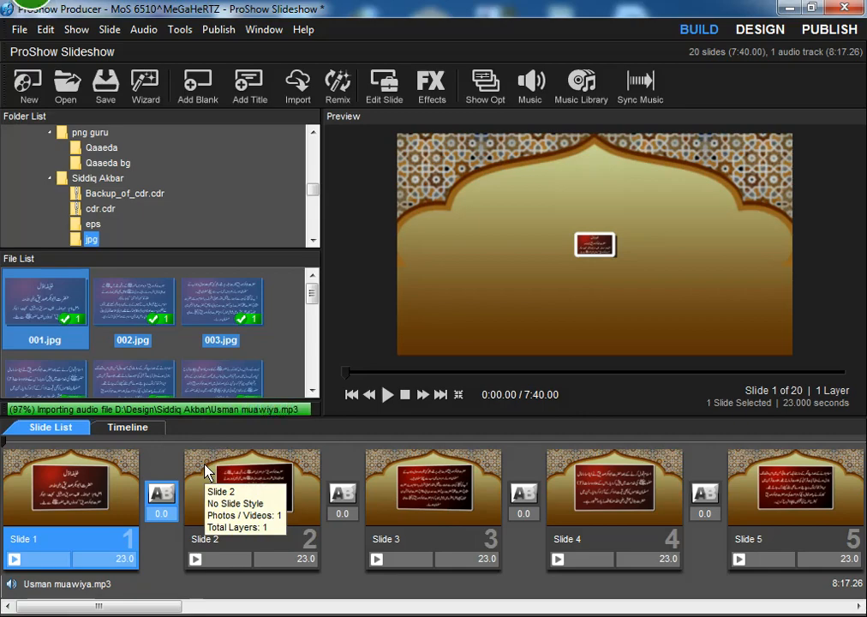
Step: Play the show from slide 1 to check it together with the soundtrack
{"action": "left_click", "coordinate": [388, 397]}
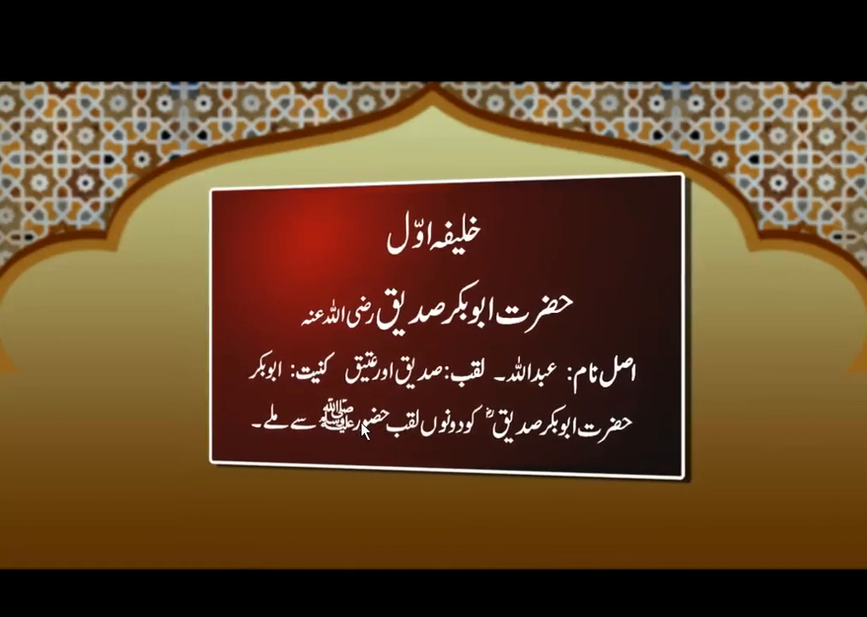
{"action": "key", "text": "Escape"}
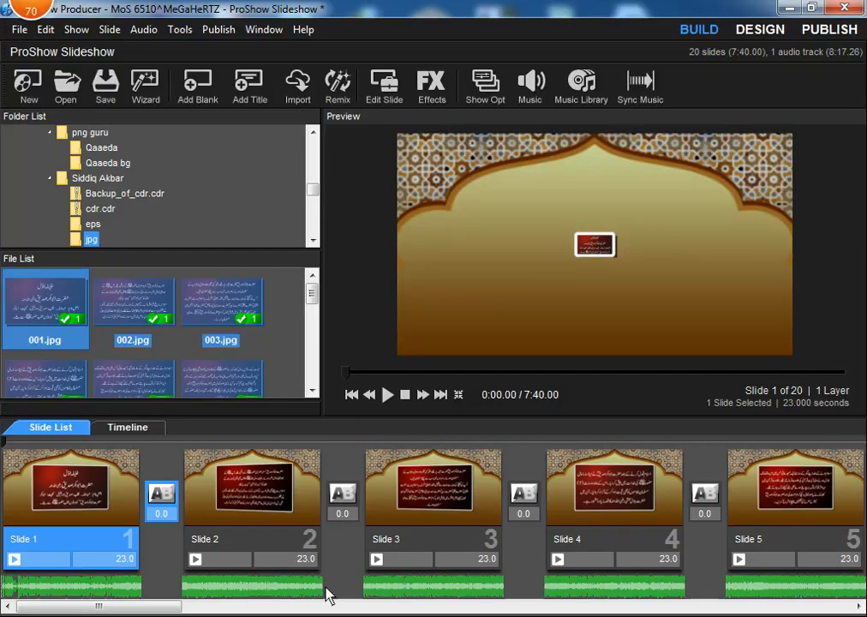
{"action": "left_click_drag", "start_coordinate": [164, 607], "coordinate": [126, 608]}
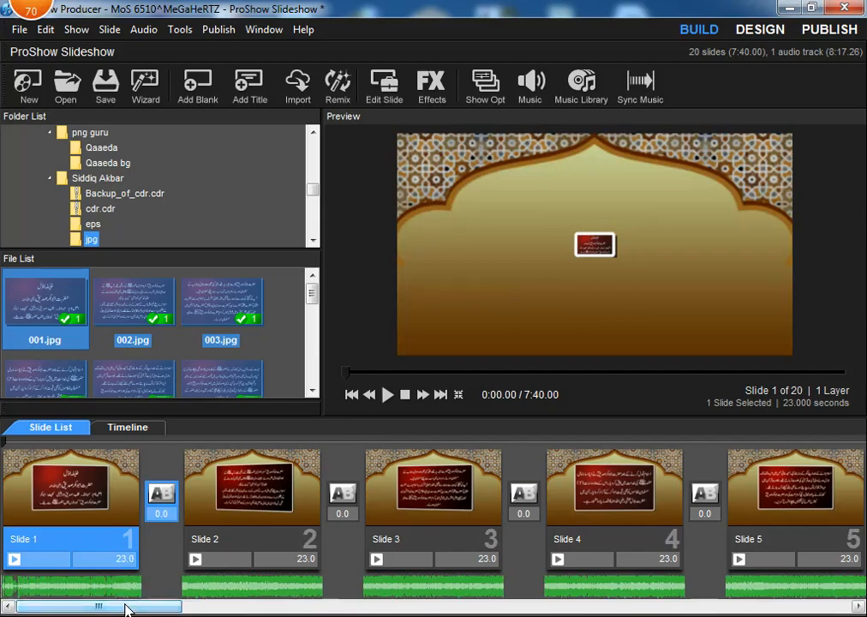
Step: Remove the audio track from the show's soundtrack
{"action": "double_click", "coordinate": [113, 591]}
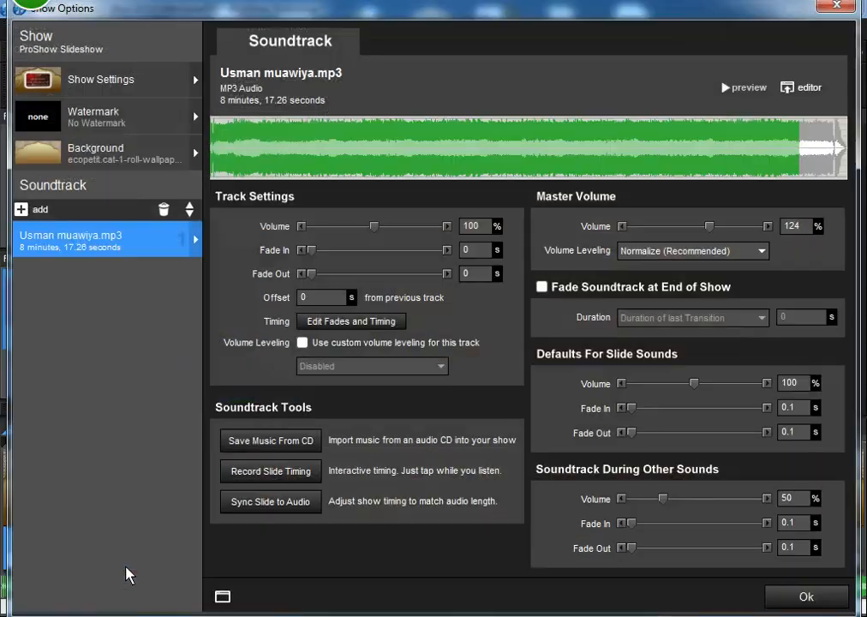
{"action": "left_click", "coordinate": [165, 210]}
{"action": "left_click", "coordinate": [806, 596]}
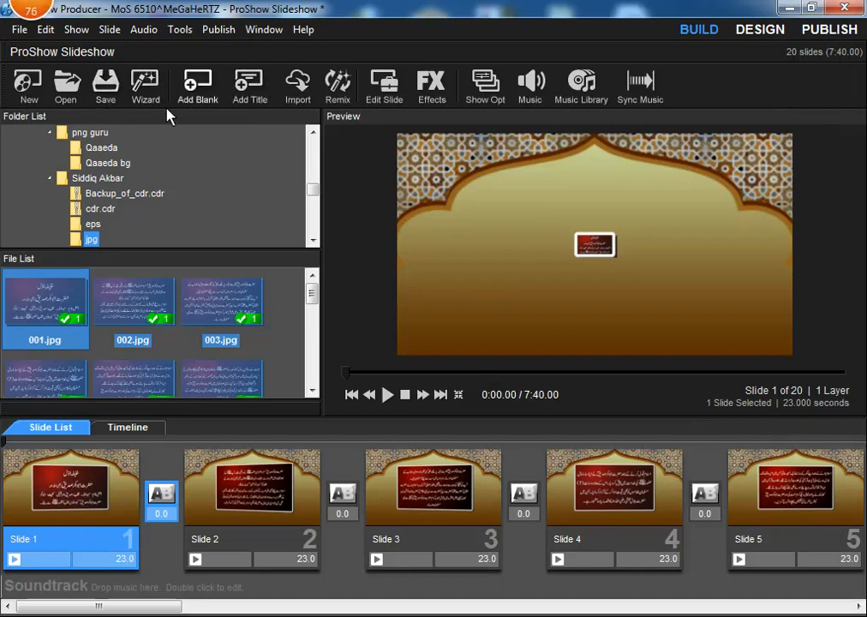
Step: Save the show in the Siddiq Akbar folder under the file name ProShow Slideshow2
{"action": "left_click", "coordinate": [105, 101]}
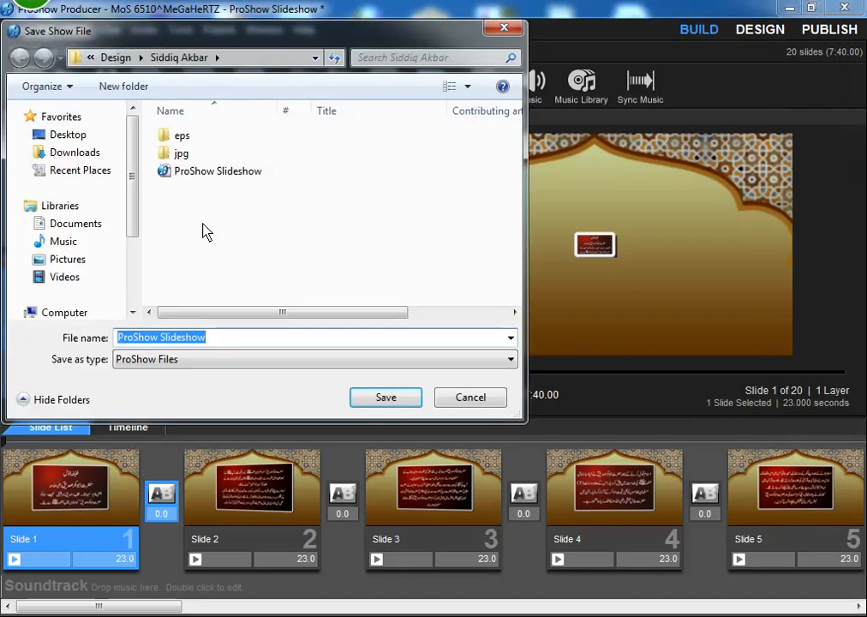
{"action": "left_click", "coordinate": [283, 176]}
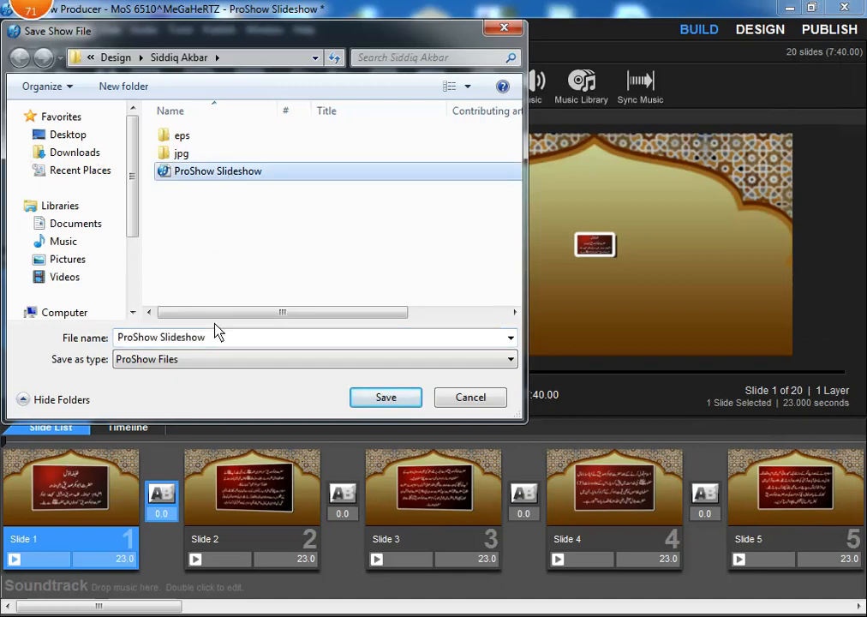
{"action": "left_click", "coordinate": [228, 338]}
{"action": "left_click", "coordinate": [233, 341]}
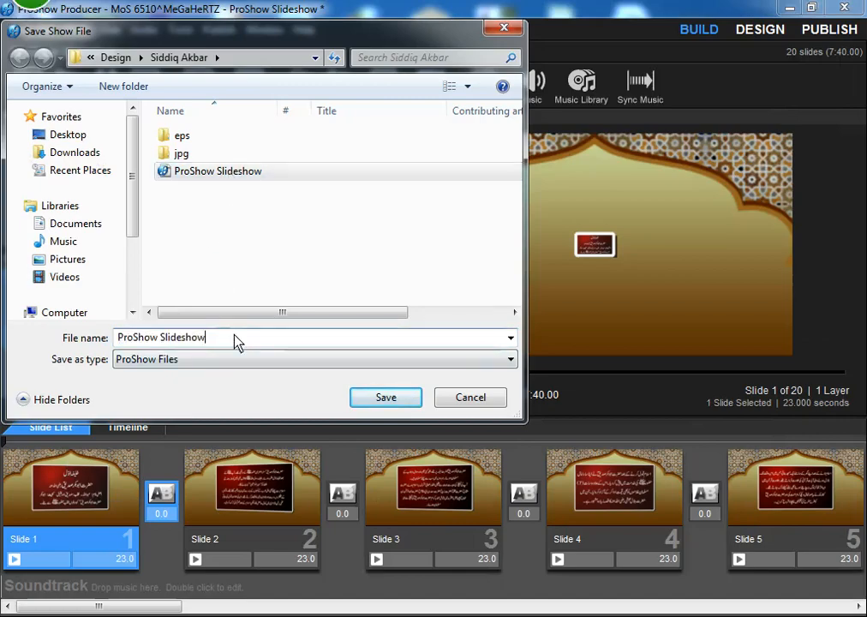
{"action": "type", "text": "2"}
{"action": "left_click", "coordinate": [386, 397]}
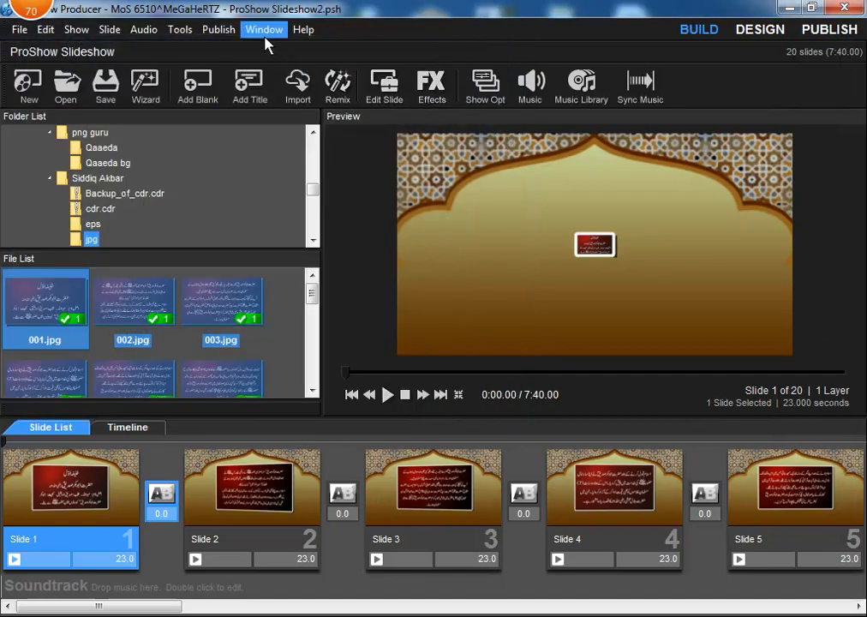
Step: Start publishing the show as a computer video in MPEG-4 720p (HD) with the 30fps High Quality profile
{"action": "left_click", "coordinate": [220, 30]}
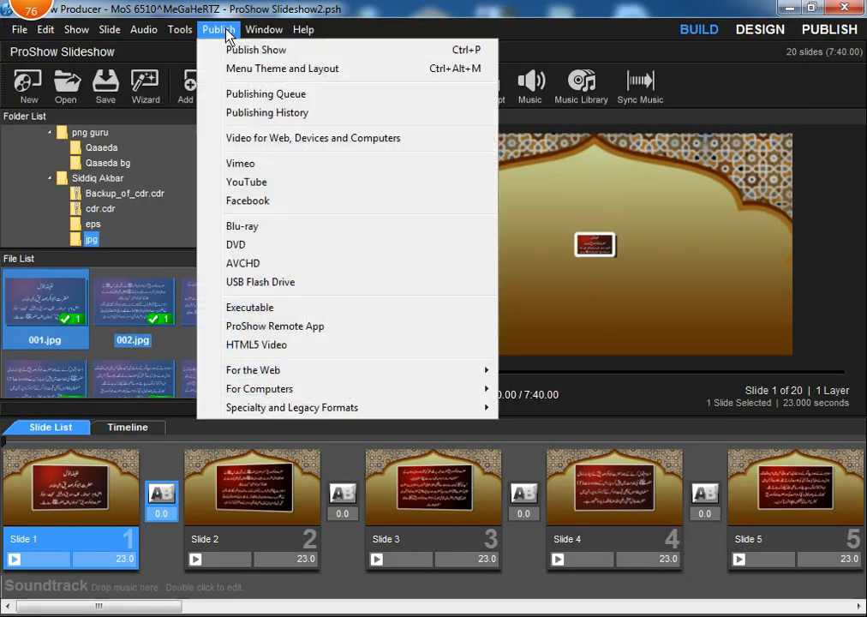
{"action": "left_click", "coordinate": [306, 146]}
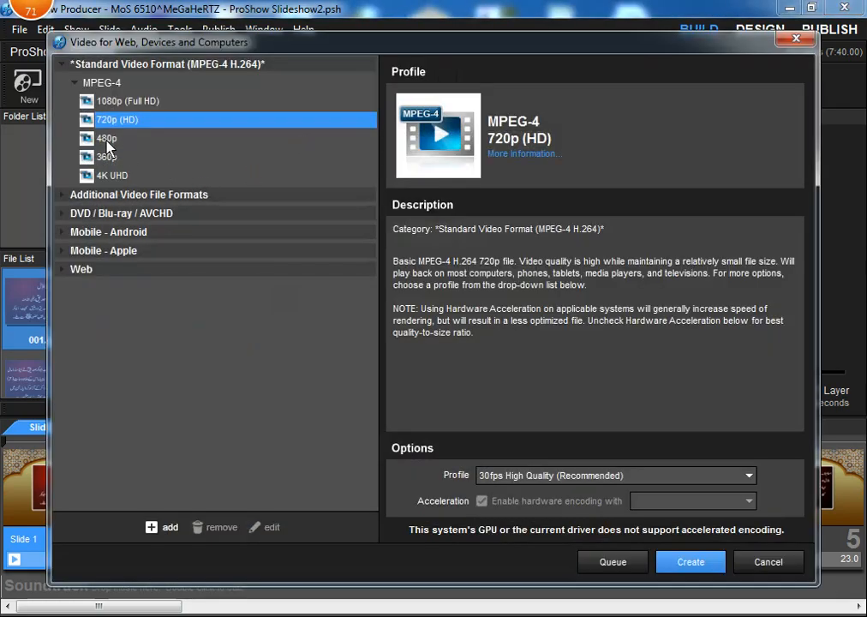
{"action": "left_click", "coordinate": [107, 139]}
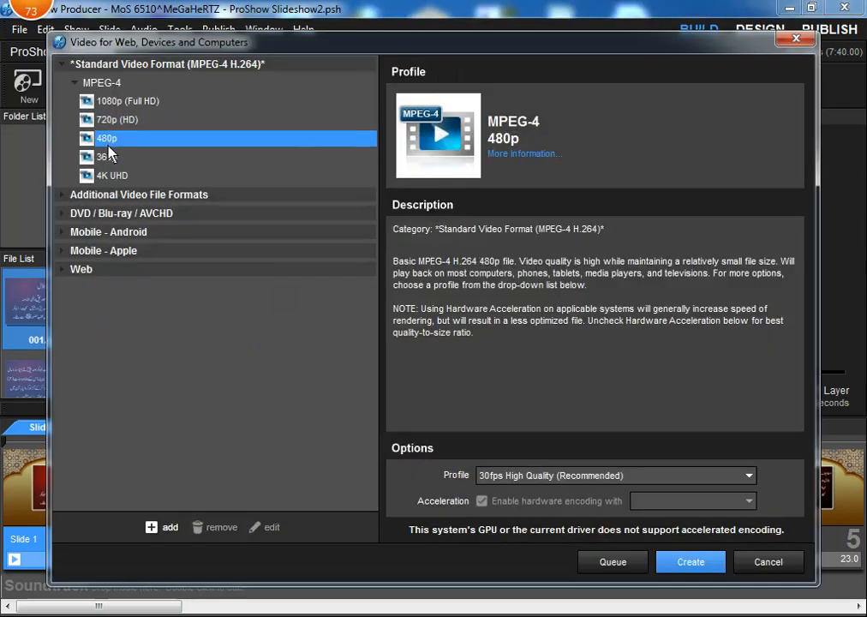
{"action": "left_click", "coordinate": [110, 157]}
{"action": "left_click", "coordinate": [120, 126]}
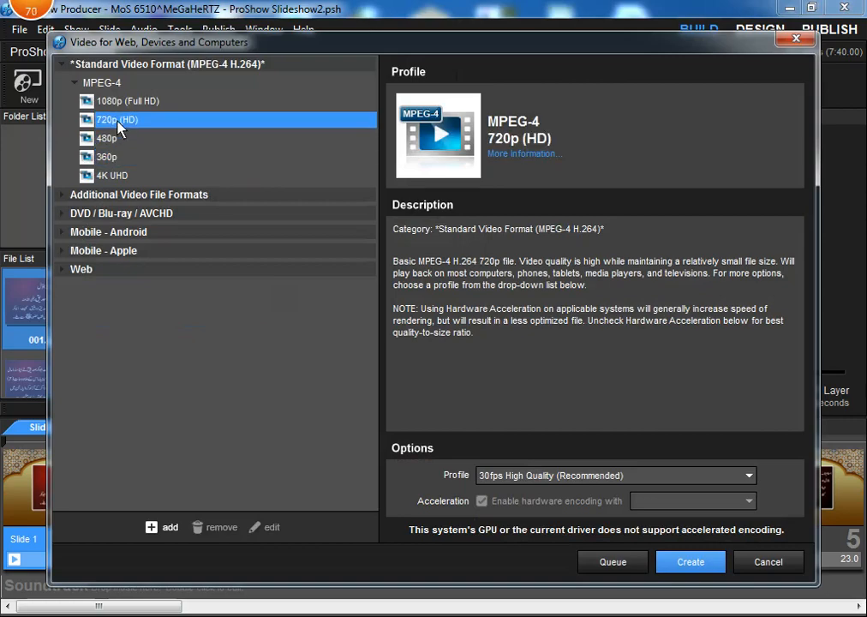
{"action": "left_click", "coordinate": [692, 563]}
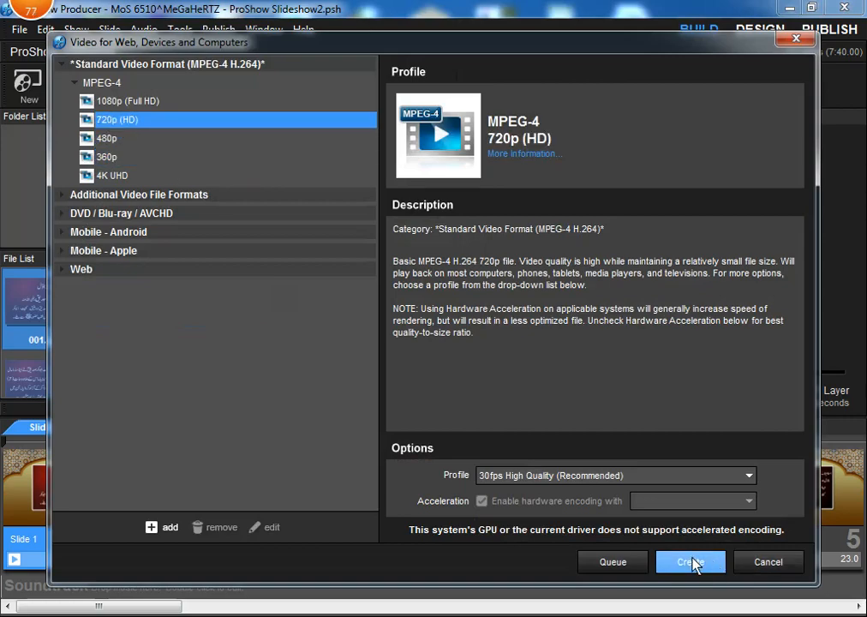
{"action": "left_click", "coordinate": [530, 478]}
{"action": "left_click", "coordinate": [528, 479]}
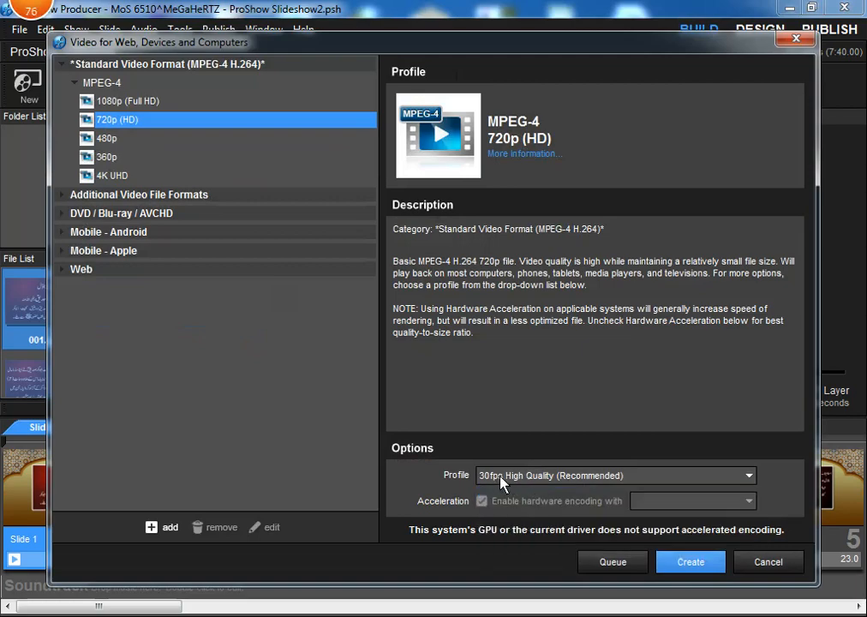
{"action": "left_click", "coordinate": [704, 568]}
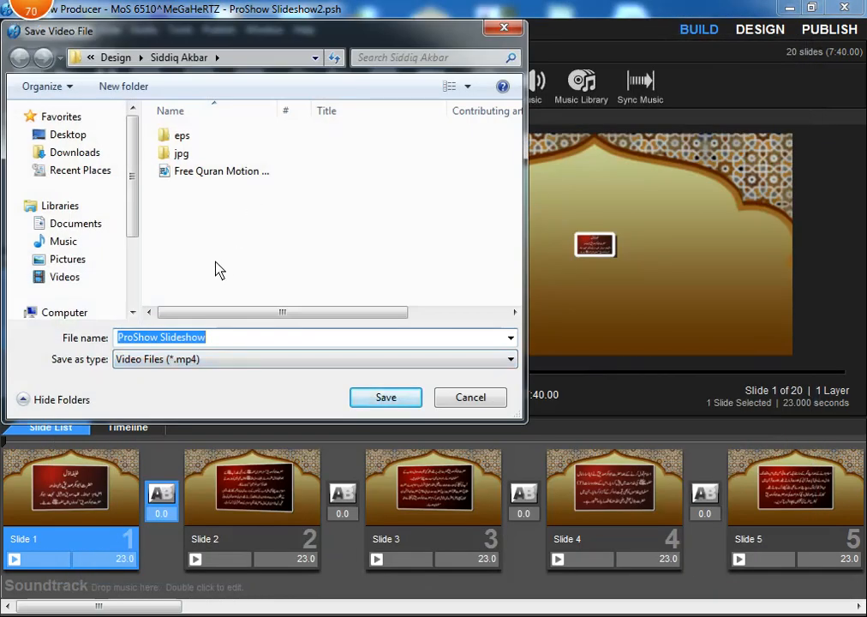
Step: Save the published video in the Siddiq Akbar folder as an MP4 file named Slide and start rendering it
{"action": "left_click", "coordinate": [224, 340]}
{"action": "left_click_drag", "start_coordinate": [237, 340], "coordinate": [104, 339]}
{"action": "type", "text": "Slide"}
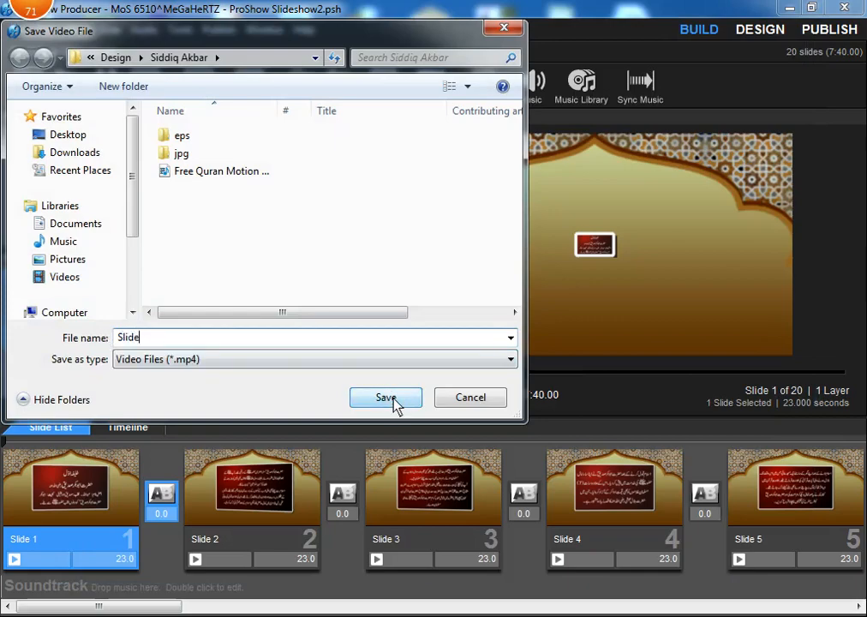
{"action": "left_click", "coordinate": [395, 361]}
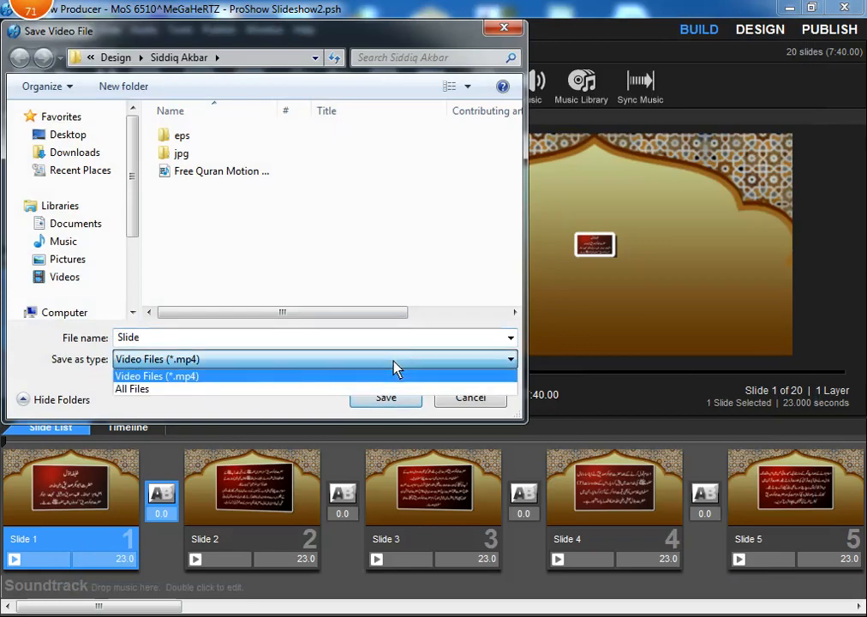
{"action": "left_click", "coordinate": [333, 374]}
{"action": "left_click", "coordinate": [395, 405]}
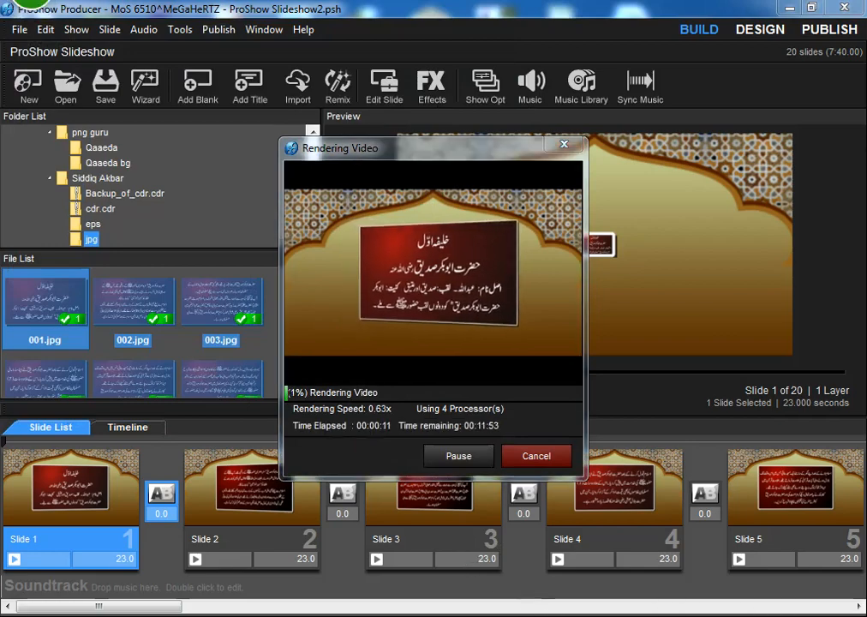
{"action": "left_click", "coordinate": [754, 576]}
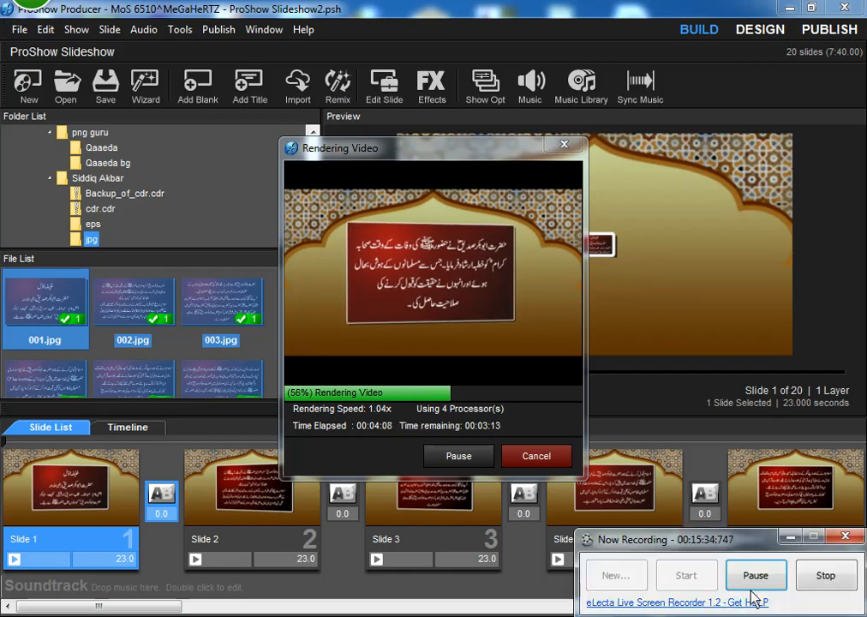
{"action": "left_click", "coordinate": [759, 577]}
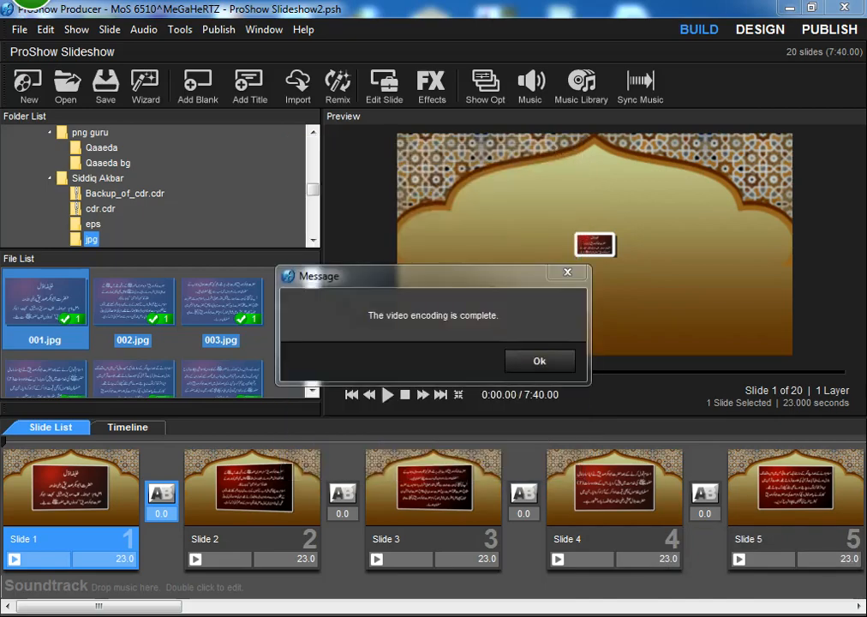
{"action": "left_click", "coordinate": [547, 365]}
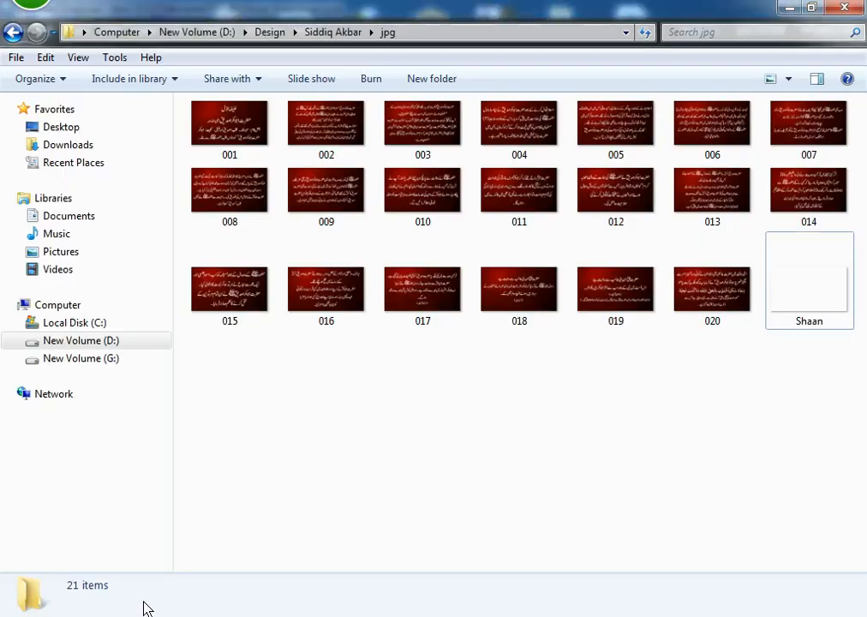
{"action": "left_click", "coordinate": [17, 39]}
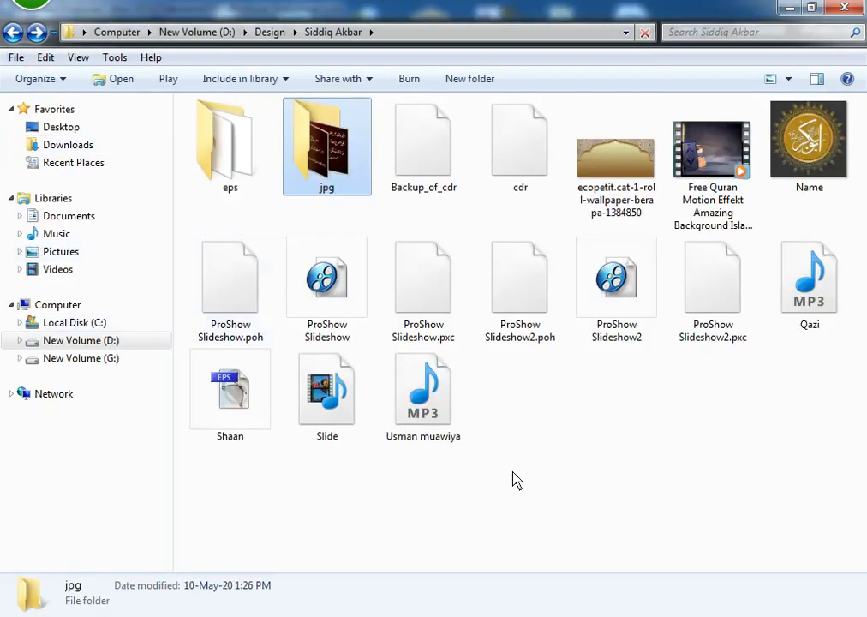
{"action": "left_click", "coordinate": [524, 476]}
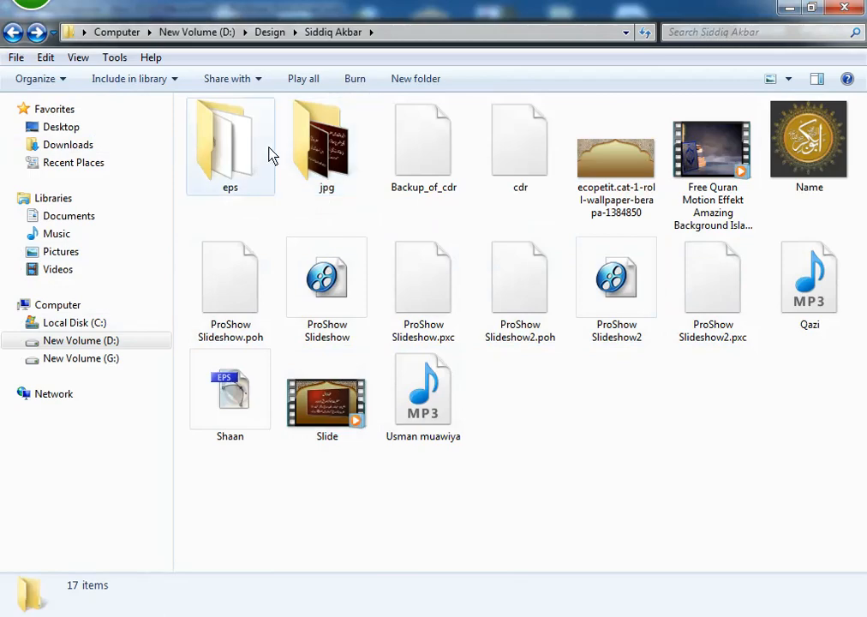
{"action": "double_click", "coordinate": [246, 150]}
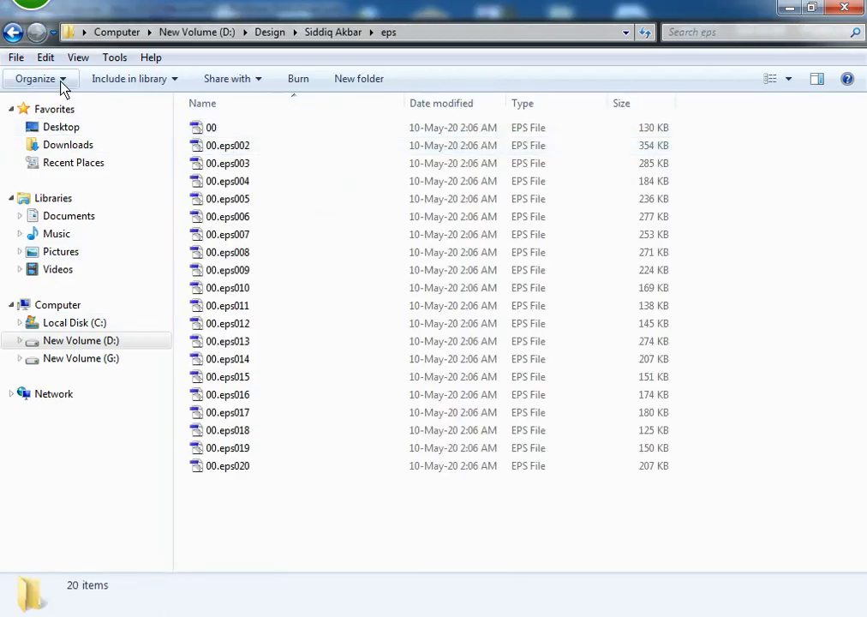
{"action": "left_click", "coordinate": [13, 34]}
{"action": "double_click", "coordinate": [296, 145]}
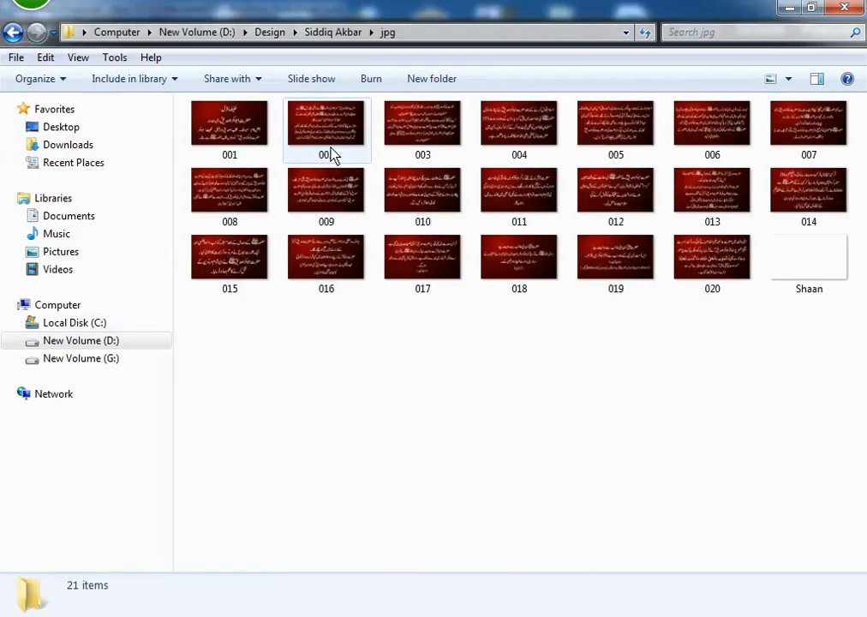
{"action": "left_click", "coordinate": [13, 34]}
{"action": "left_click", "coordinate": [338, 411]}
{"action": "left_click", "coordinate": [552, 505]}
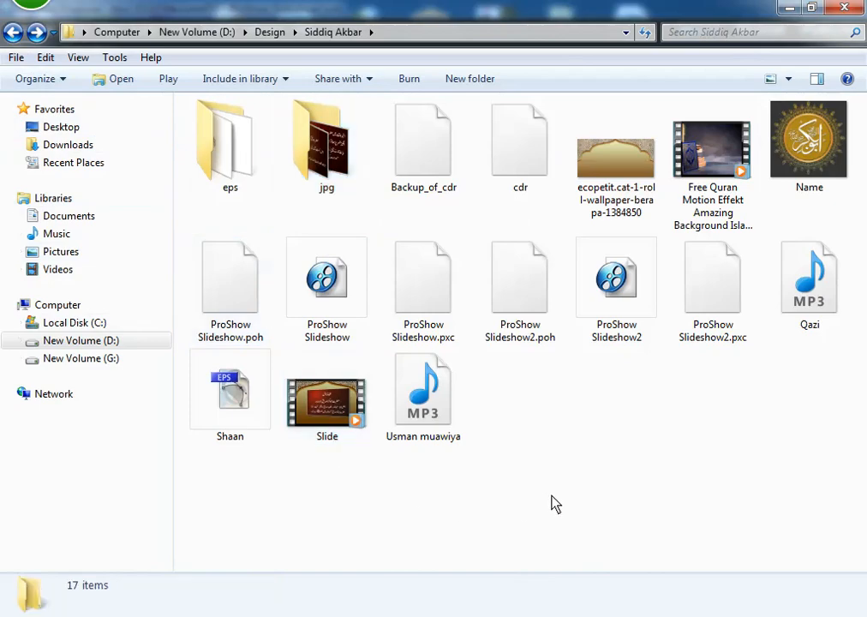
Step: Check the file size of the Slide video in its file properties, and close them
{"action": "left_click", "coordinate": [322, 398]}
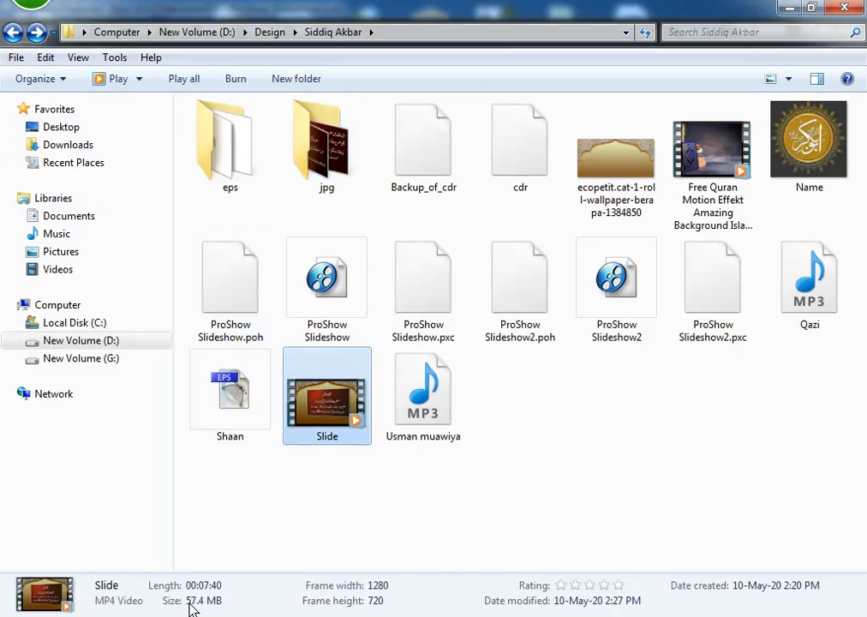
{"action": "right_click", "coordinate": [330, 411]}
{"action": "left_click", "coordinate": [353, 393]}
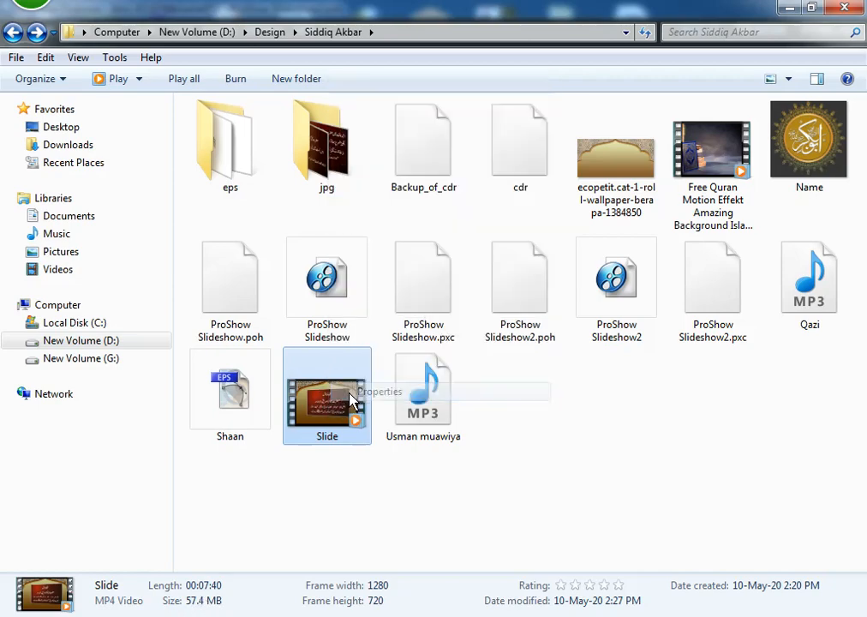
{"action": "left_click_drag", "start_coordinate": [445, 190], "coordinate": [442, 130]}
{"action": "left_click_drag", "start_coordinate": [411, 305], "coordinate": [442, 305]}
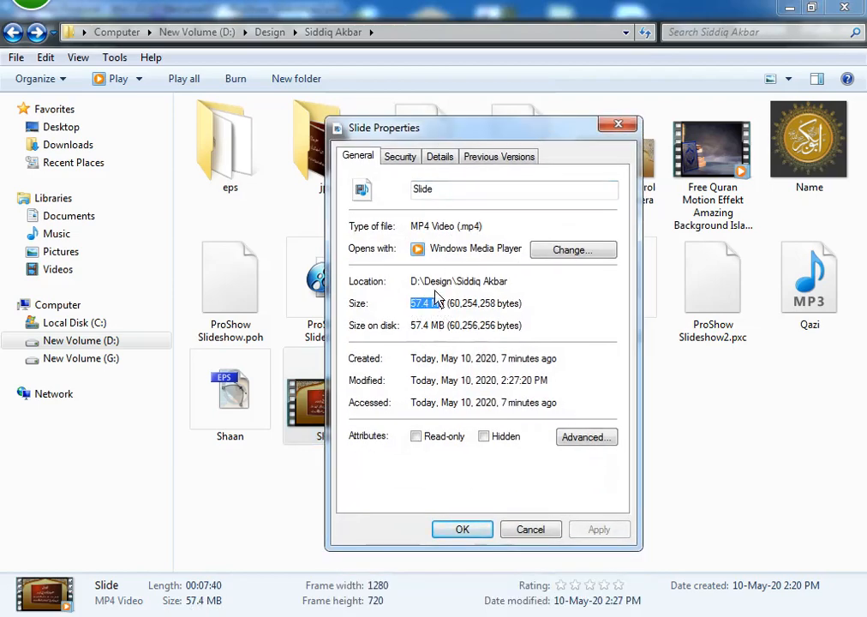
{"action": "left_click", "coordinate": [618, 125]}
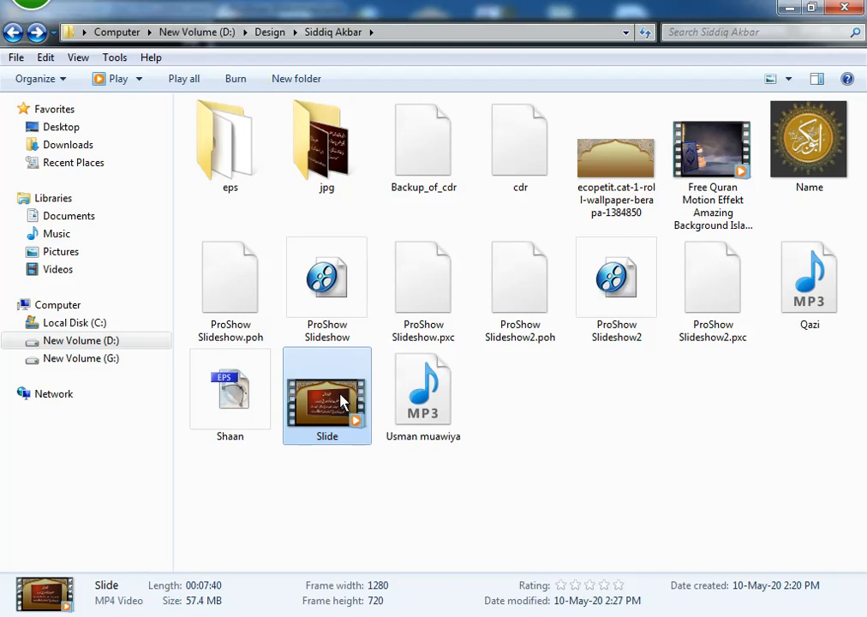
Step: Play the Slide video full screen in Windows Media Player and skip ahead to check further slides
{"action": "double_click", "coordinate": [343, 401]}
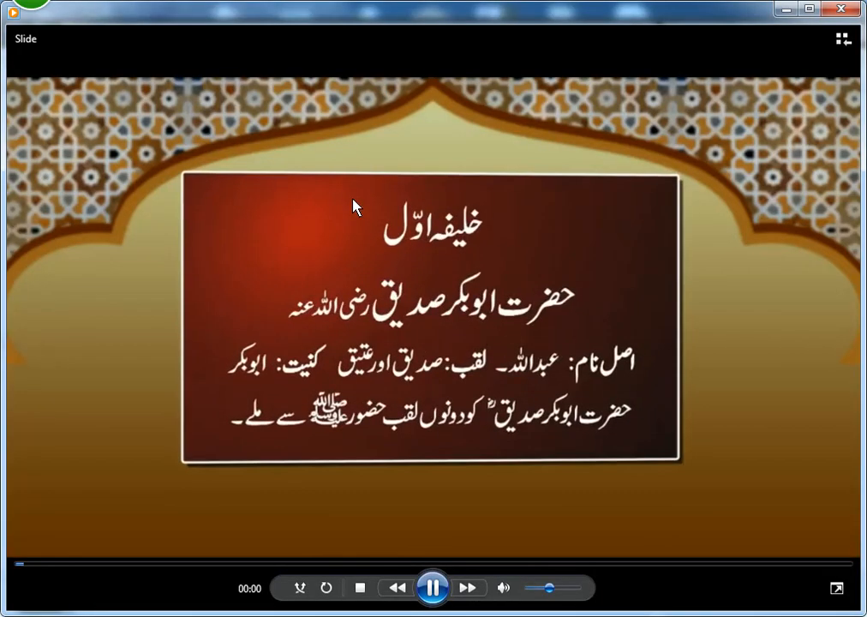
{"action": "double_click", "coordinate": [353, 201]}
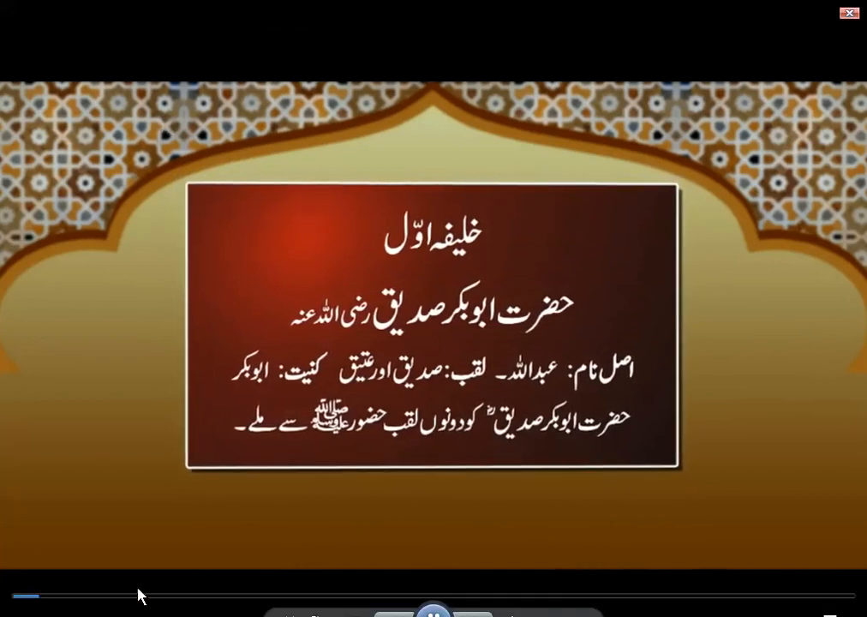
{"action": "left_click", "coordinate": [147, 597]}
{"action": "left_click_drag", "start_coordinate": [147, 597], "coordinate": [132, 597]}
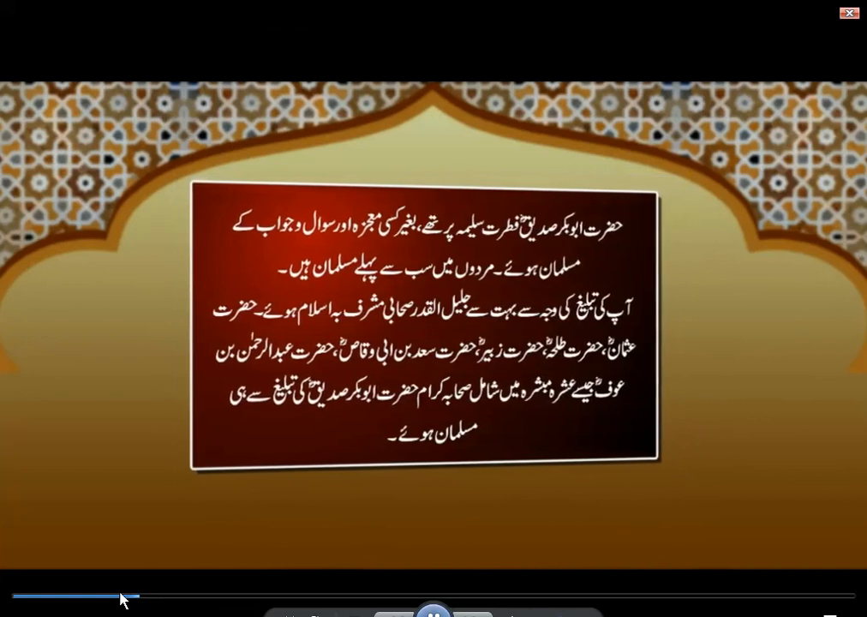